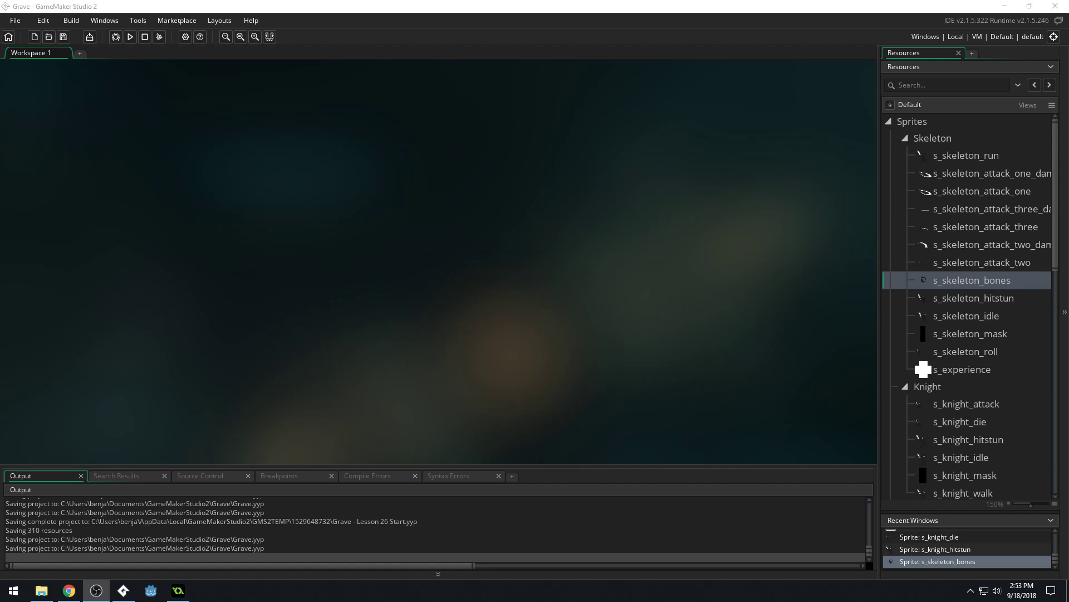
- Close the running game and open the s_skeleton_bones sprite for editing
key("alt+Tab")
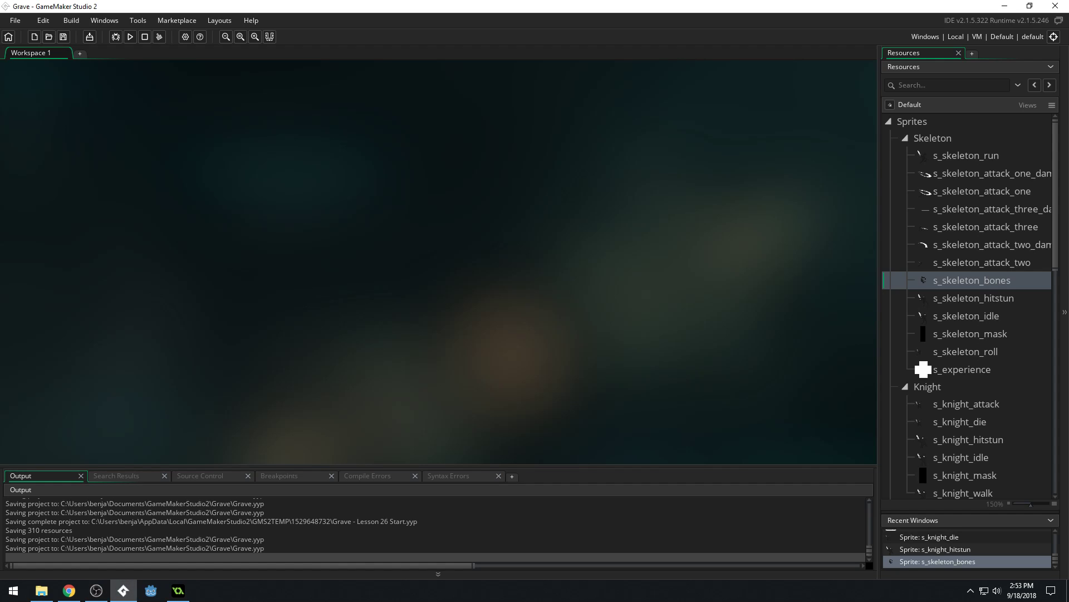
key("alt+Tab")
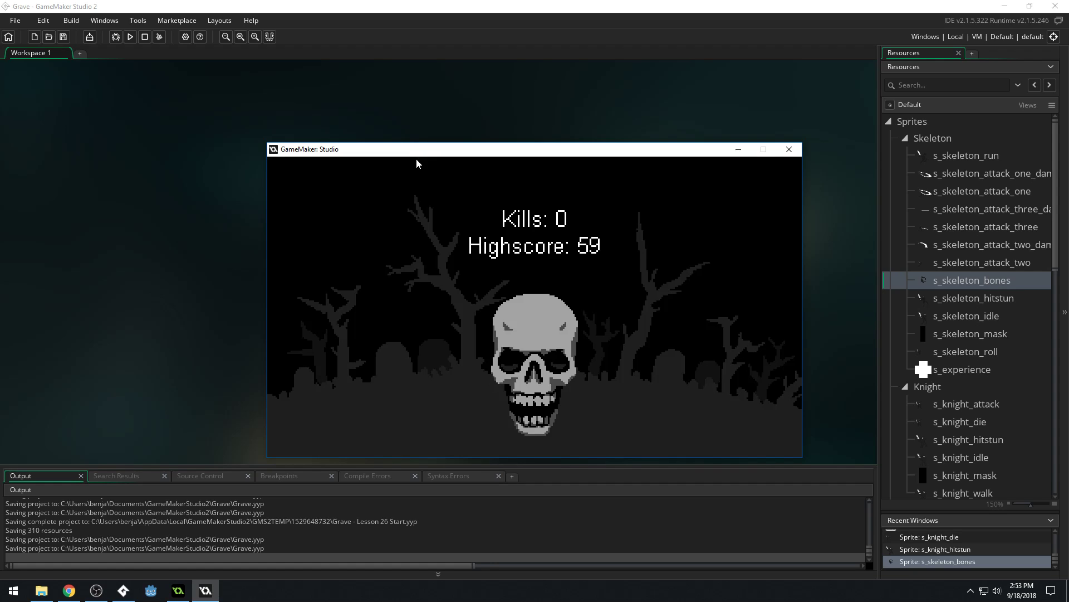
left_click(788, 151)
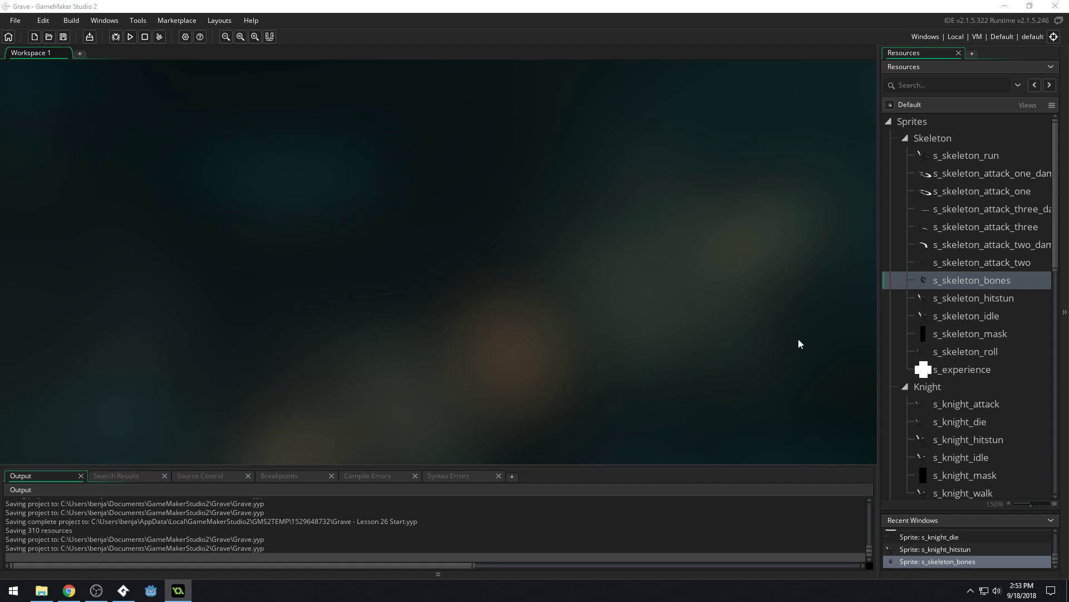
double_click(995, 279)
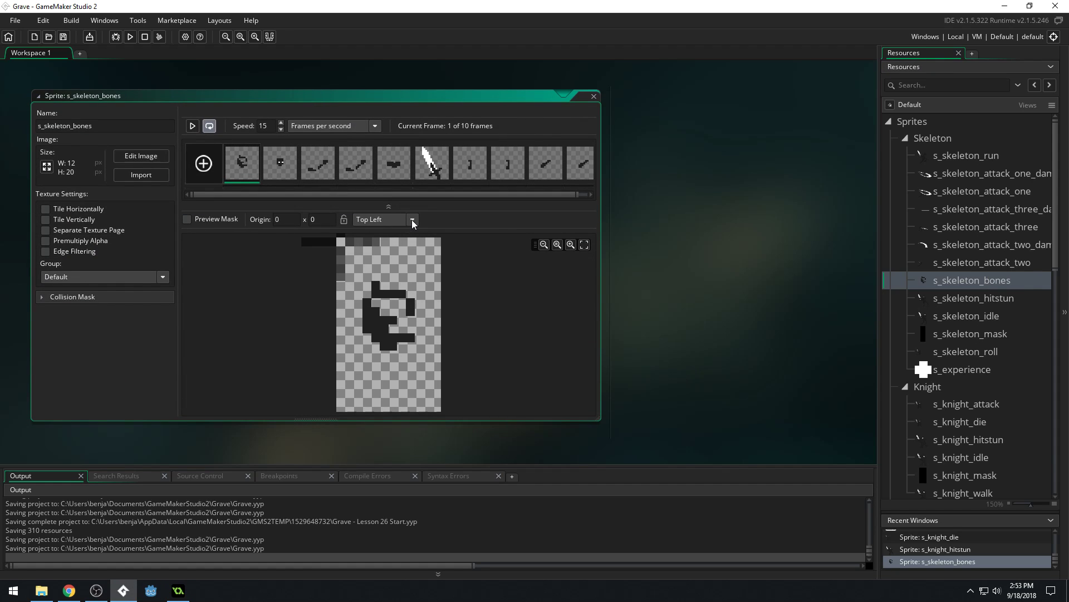
- Set the s_skeleton_bones origin to Middle Centre (6 x 10) and close the sprite editor
left_click(412, 220)
left_click(389, 277)
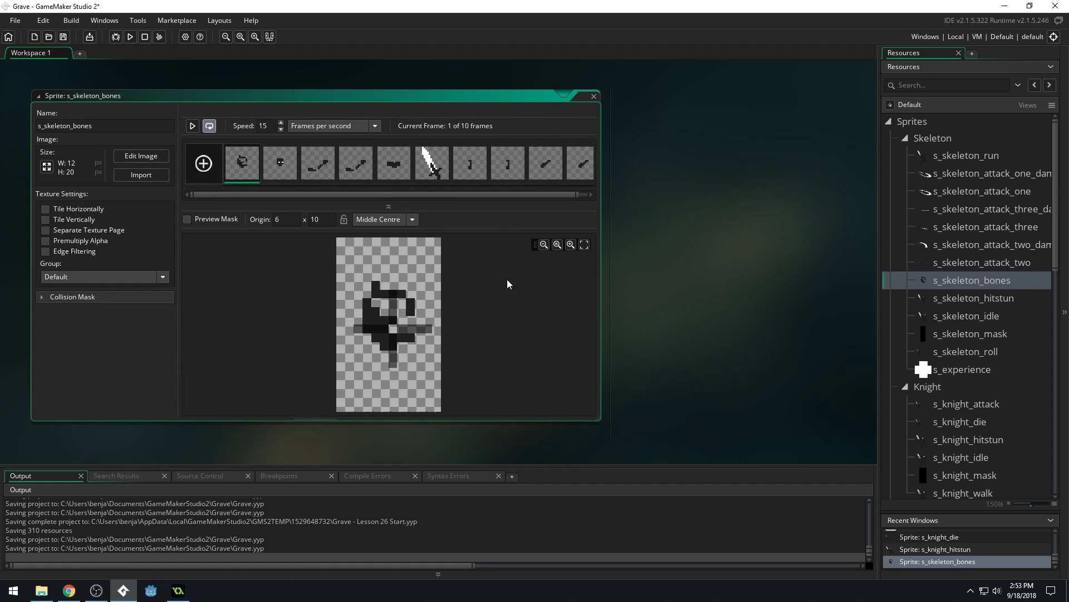
scroll(423, 156, "down", 3, "ctrl")
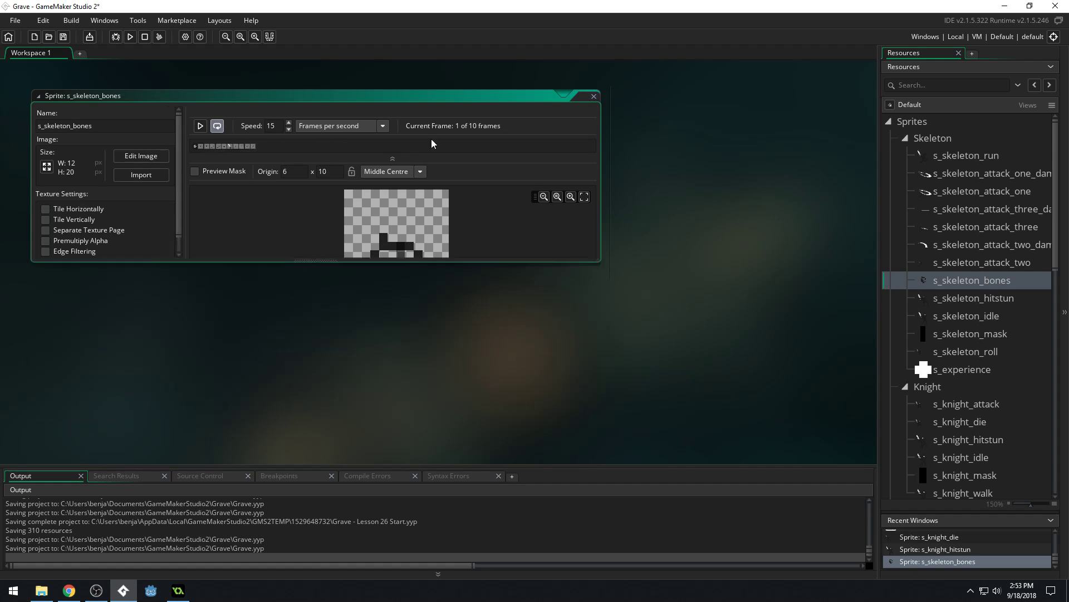
key("ctrl+w")
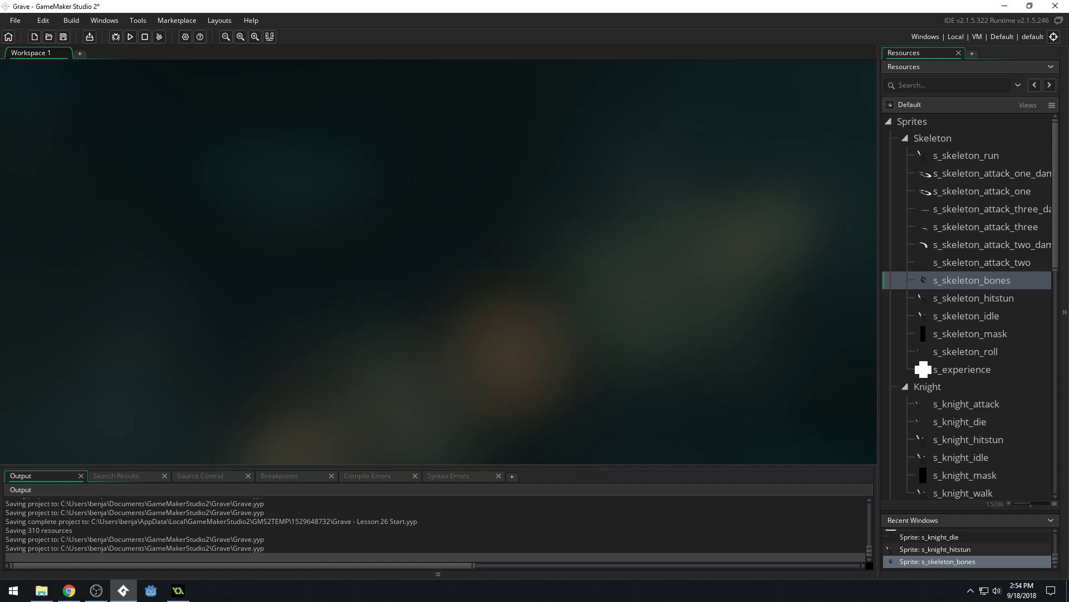
key("alt+Tab")
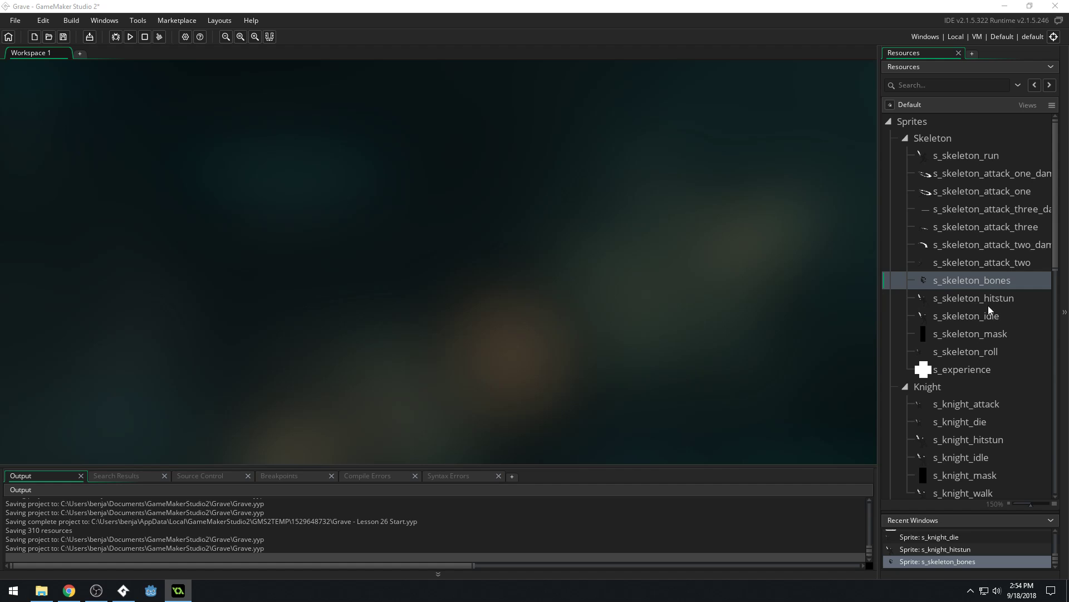
right_click(968, 283)
left_click(995, 280)
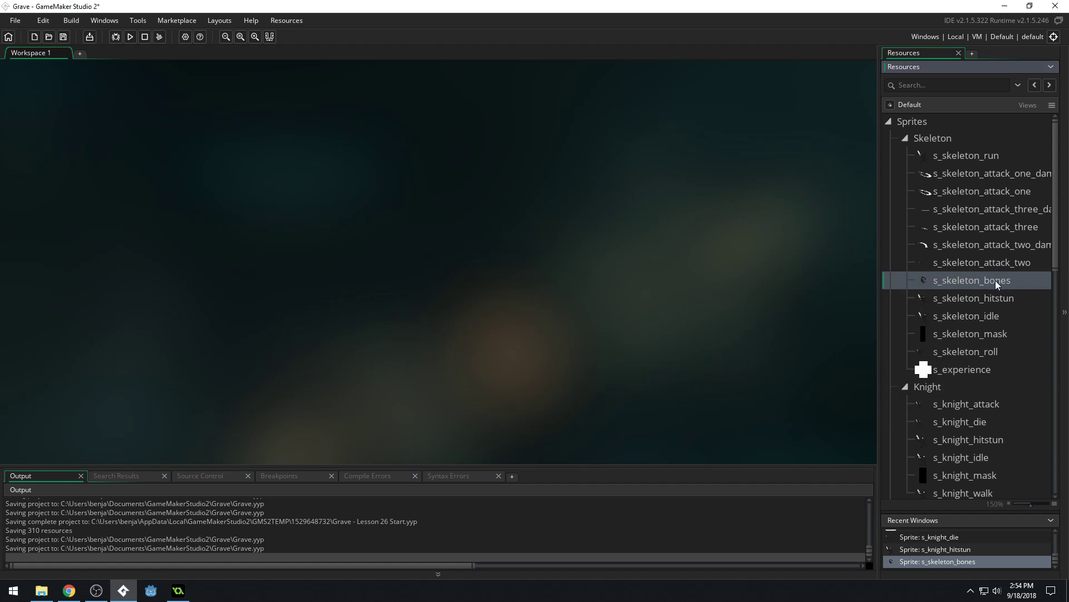
- Reopen s_skeleton_bones and set its collision mask to Ellipse (Slow) in Manual mode
double_click(995, 279)
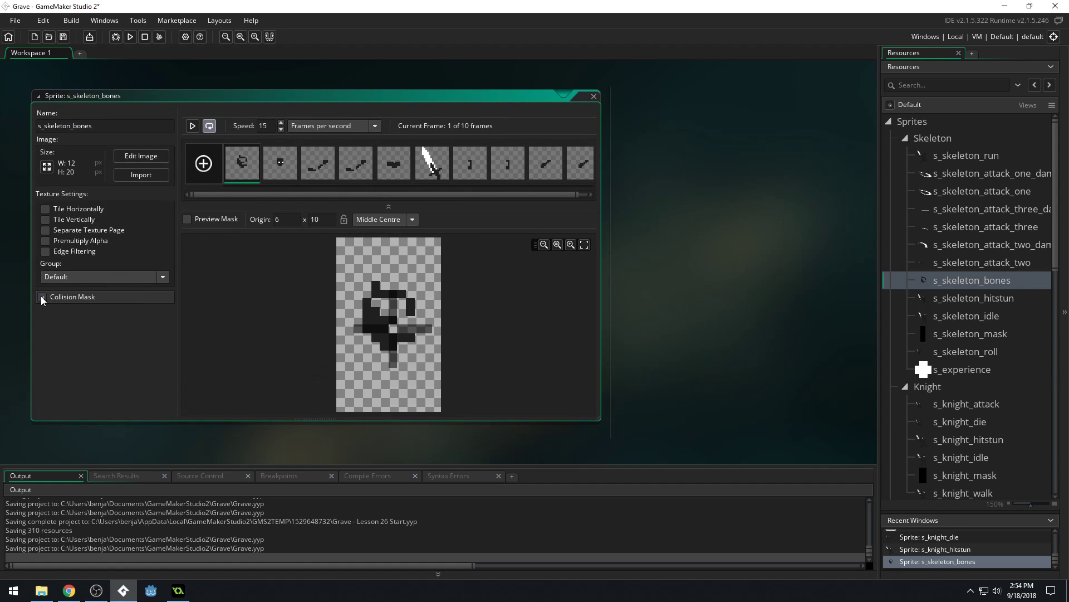
left_click(42, 297)
scroll(141, 309, "down", 1)
left_click(161, 295)
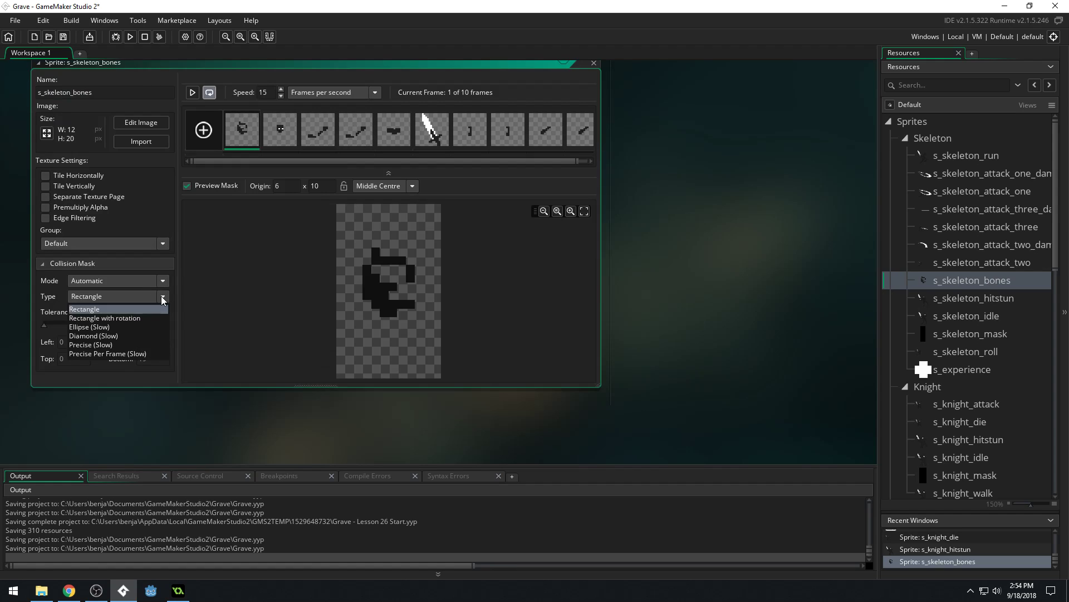
left_click(125, 326)
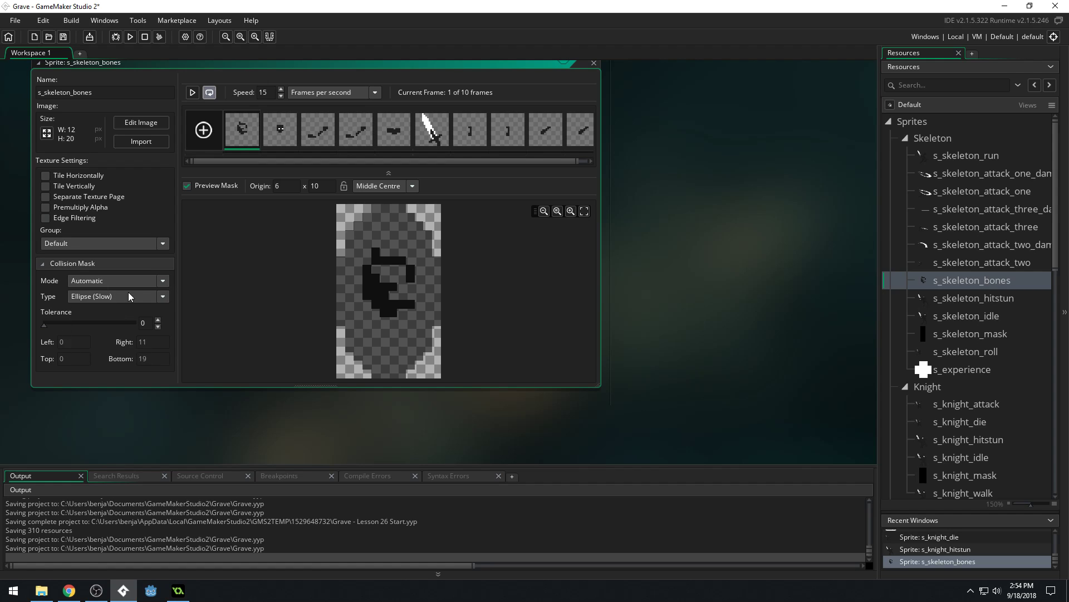
left_click(164, 280)
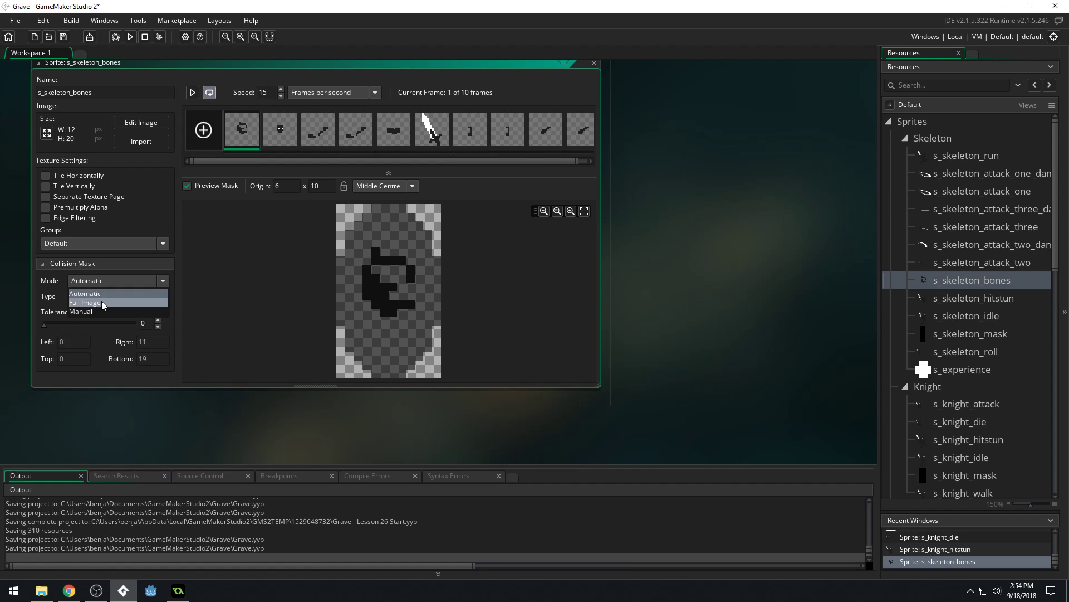
left_click(81, 311)
- Drag the mask bounds to Left 2, Right 9, Top 6, Bottom 13
left_click_drag(440, 377, 433, 327)
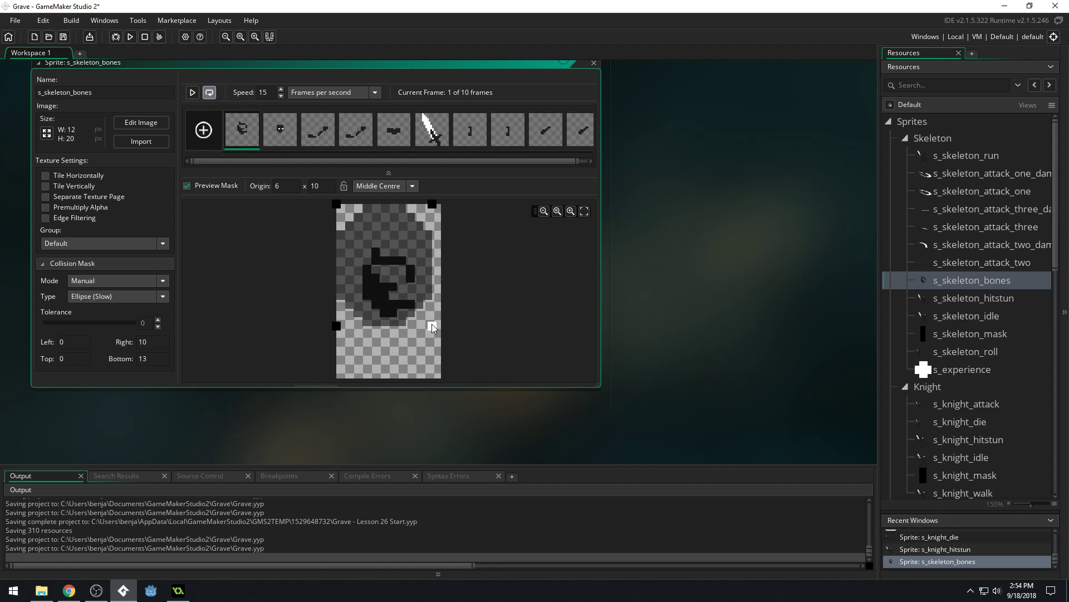
left_click_drag(342, 326, 357, 316)
left_click_drag(432, 205, 422, 249)
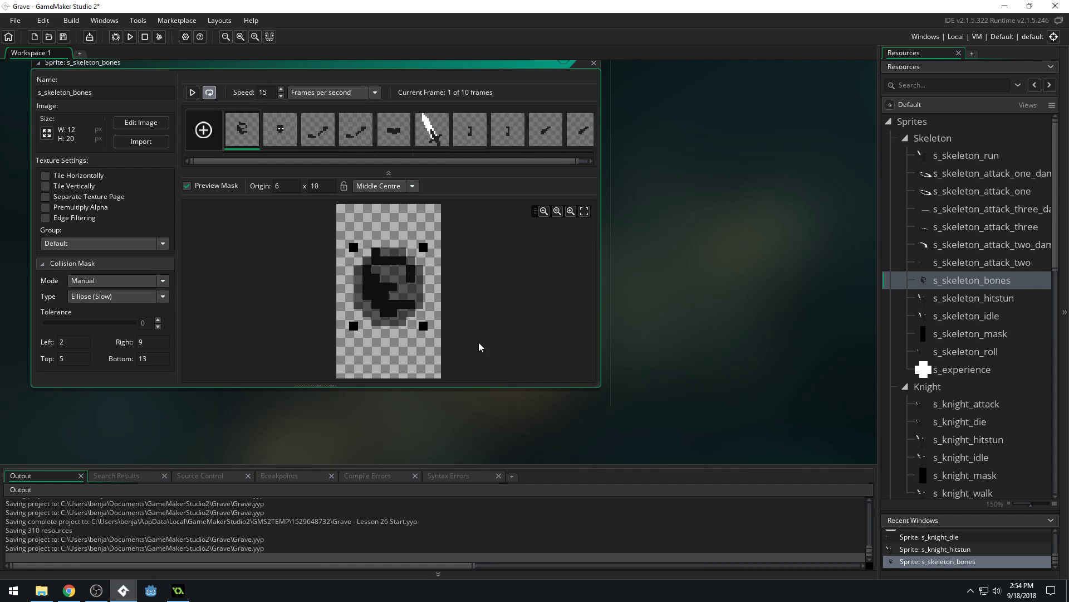
left_click_drag(425, 325, 420, 315)
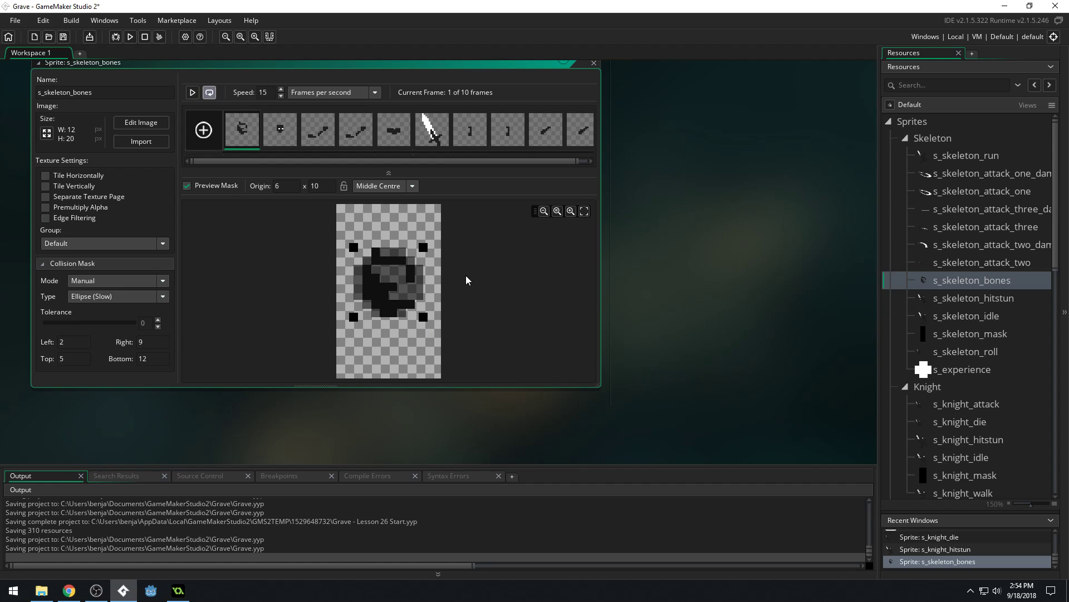
left_click_drag(421, 253, 422, 255)
left_click_drag(426, 315, 426, 326)
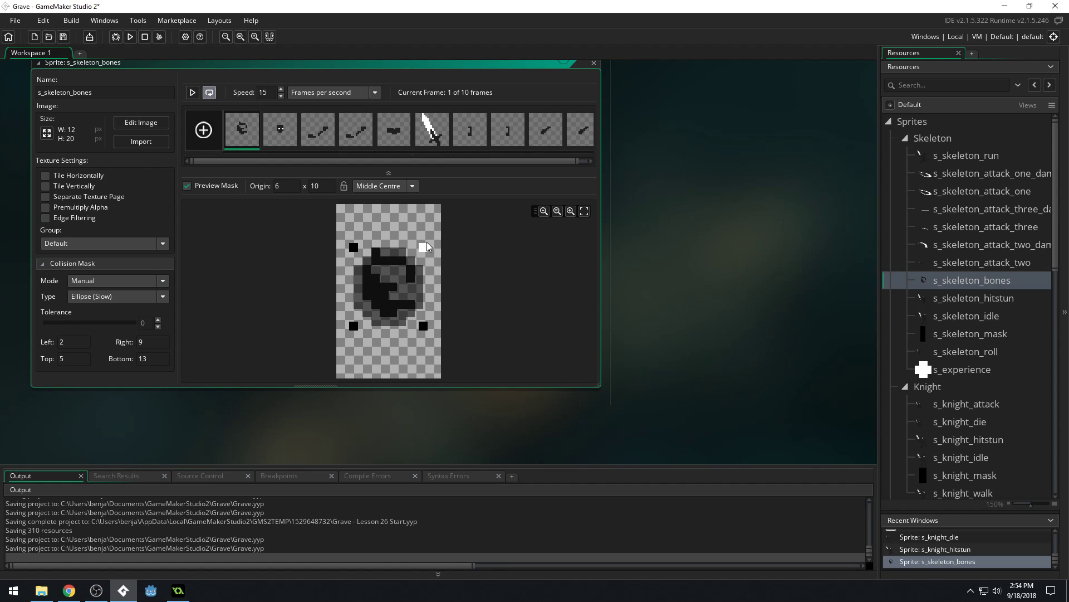
left_click_drag(423, 255, 423, 256)
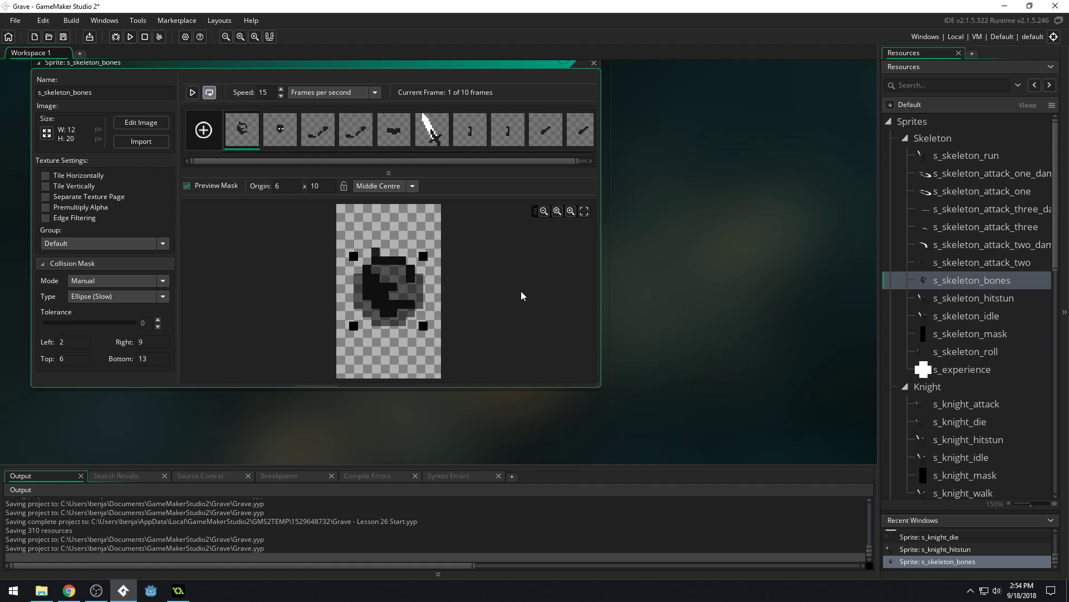
- Create a new object in the Objects group named o_skeleton_bone
left_click(594, 62)
scroll(947, 344, "down", 3)
scroll(946, 413, "down", 2)
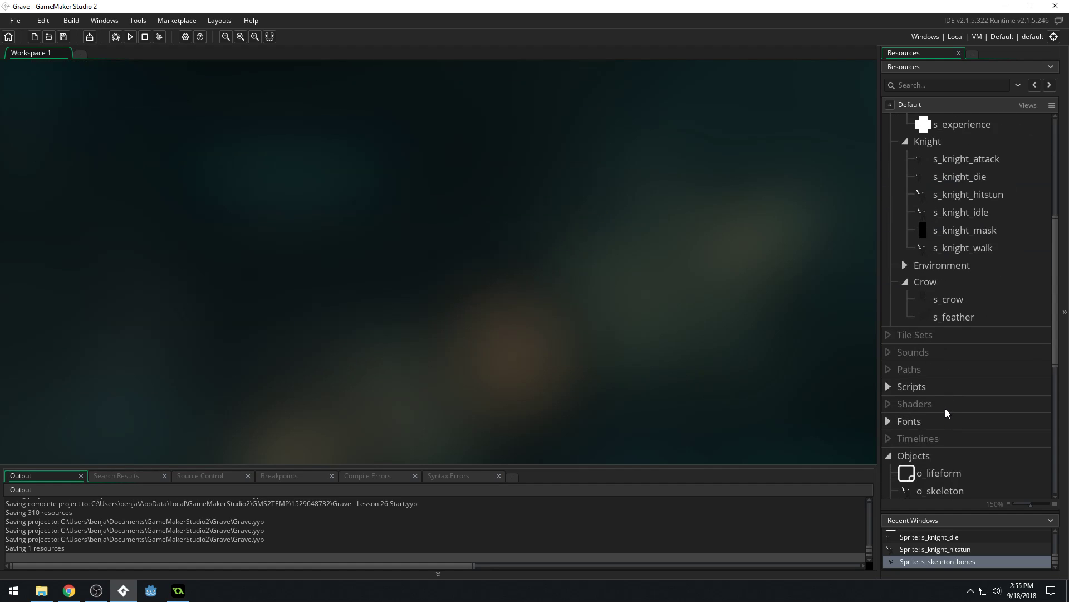
scroll(946, 409, "down", 2)
scroll(927, 395, "down", 1)
right_click(925, 389)
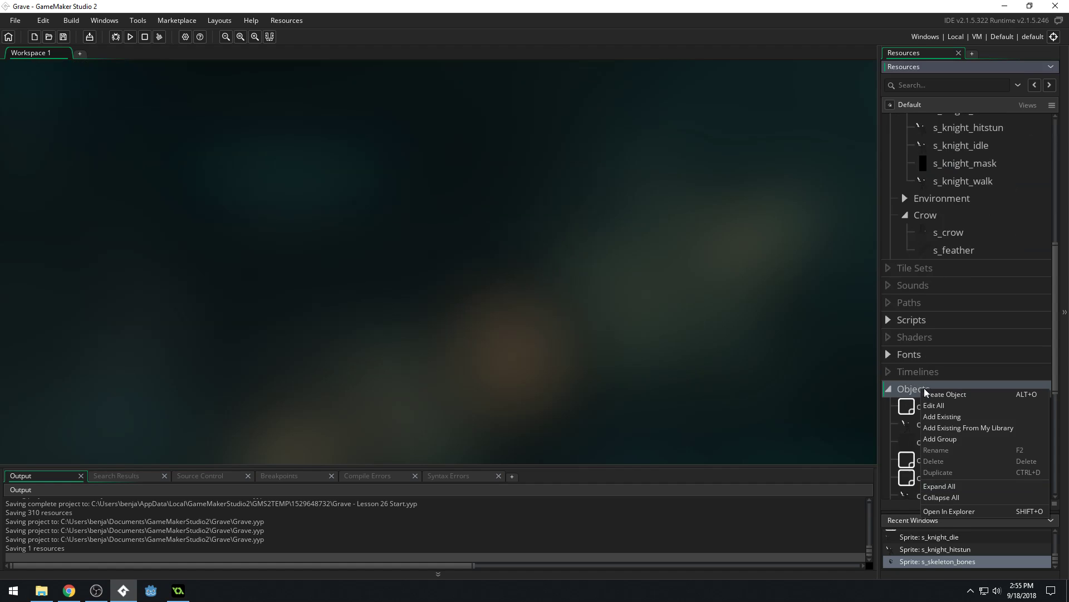
left_click(927, 393)
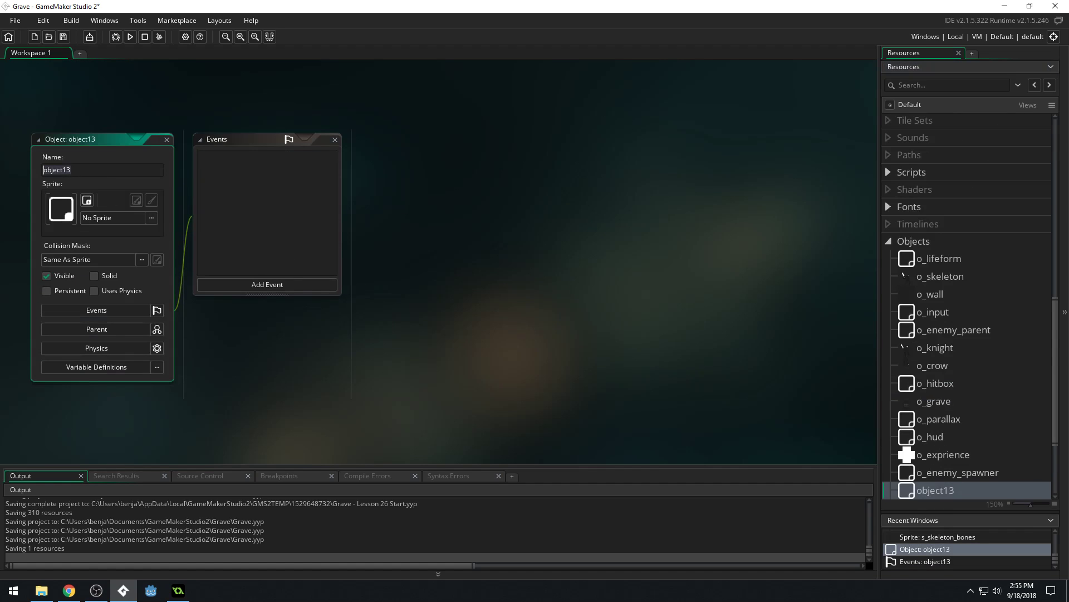
type("o_s")
type("keleton_bone")
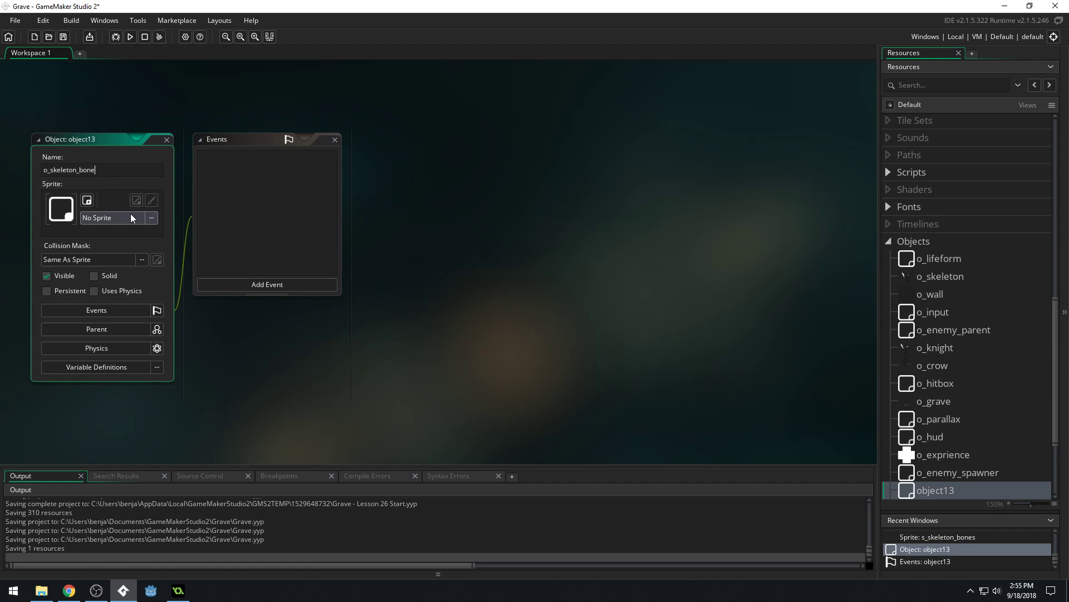
left_click(151, 217)
- Assign the s_skeleton_bones sprite to o_skeleton_bone
left_click(256, 245)
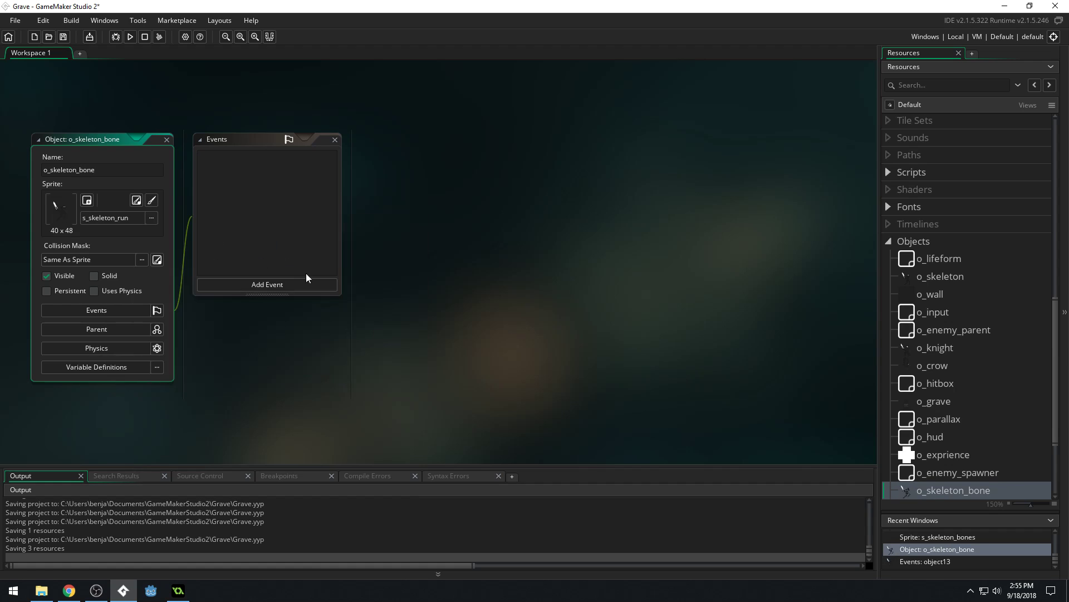
left_click(151, 217)
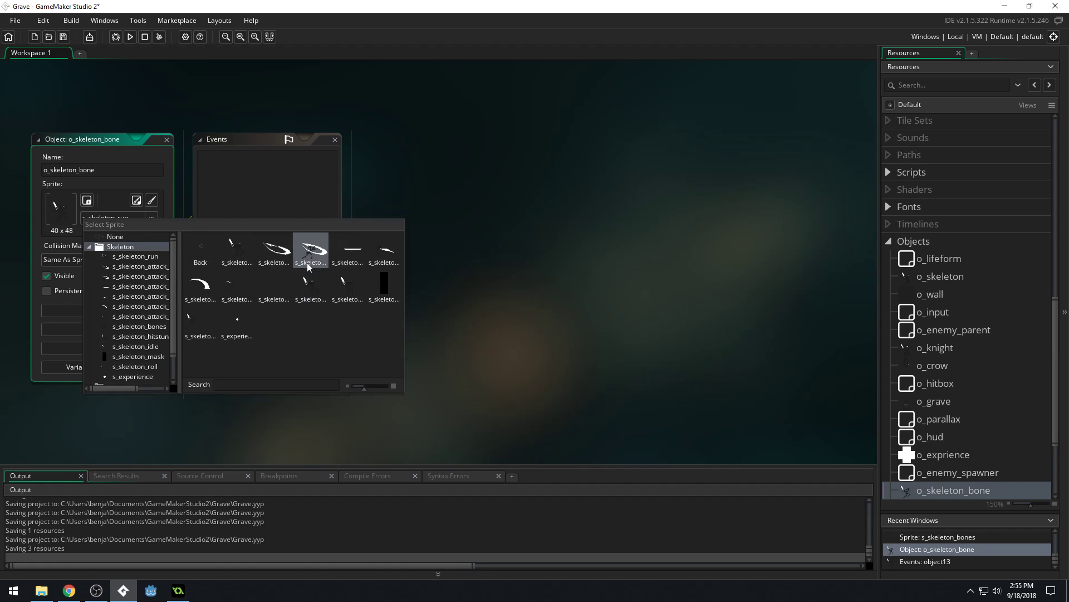
left_click(272, 295)
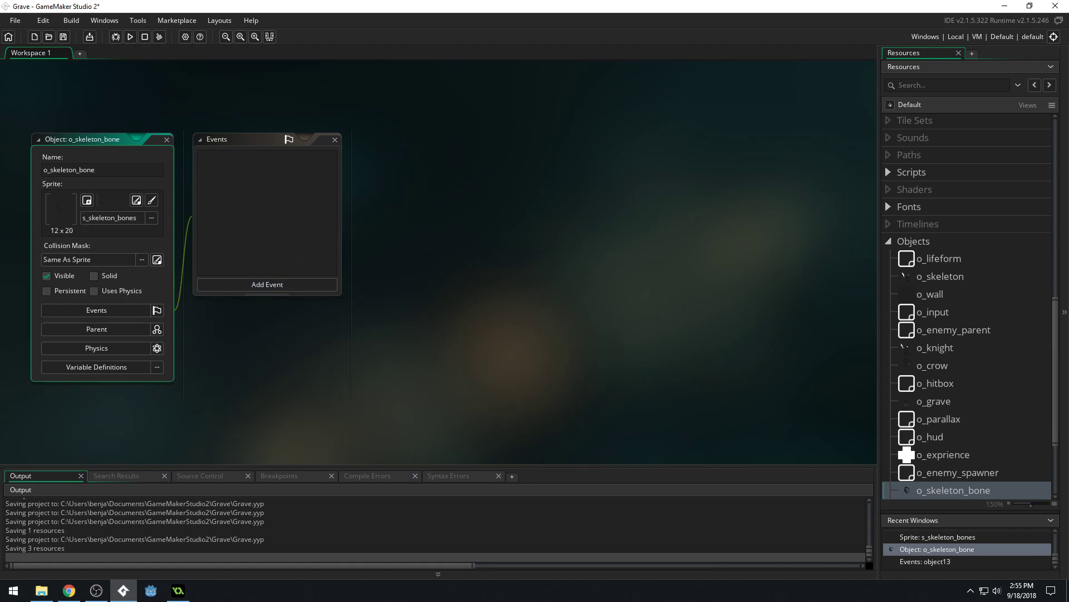
key("alt+Tab")
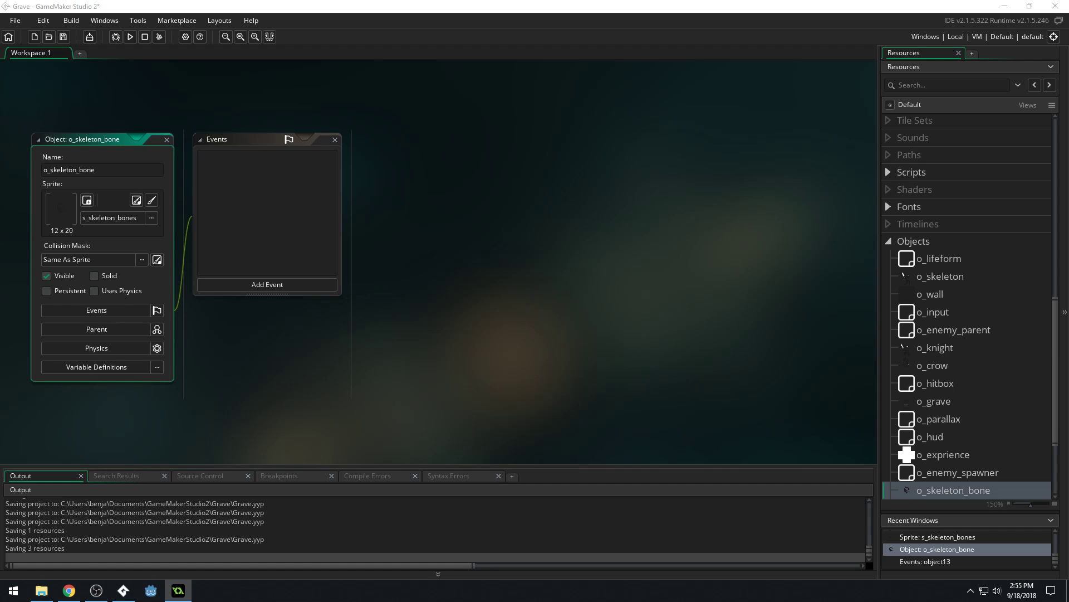
- Add a Create event to o_skeleton_bone that sets image_speed = 0
left_click(290, 284)
left_click(331, 286)
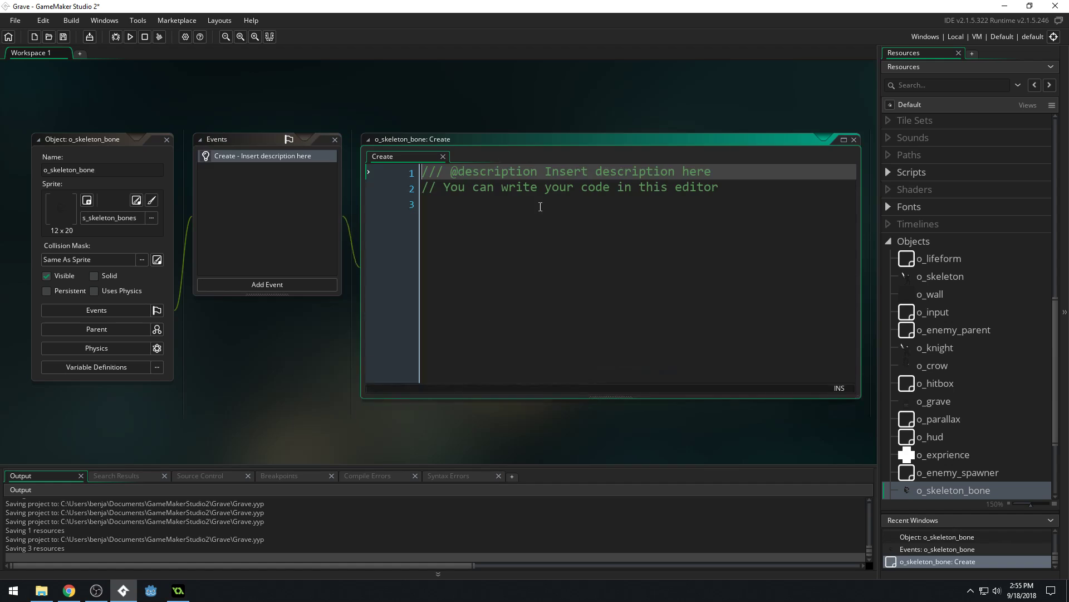
key("ctrl+a")
key("Delete")
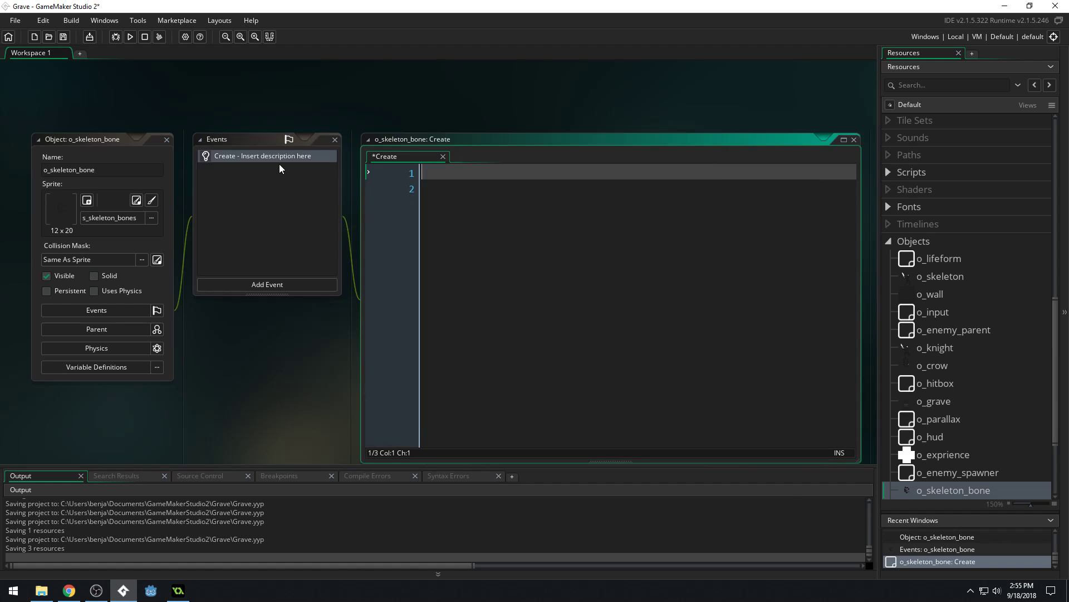
type("image_")
type("speed = 0;")
key("Return")
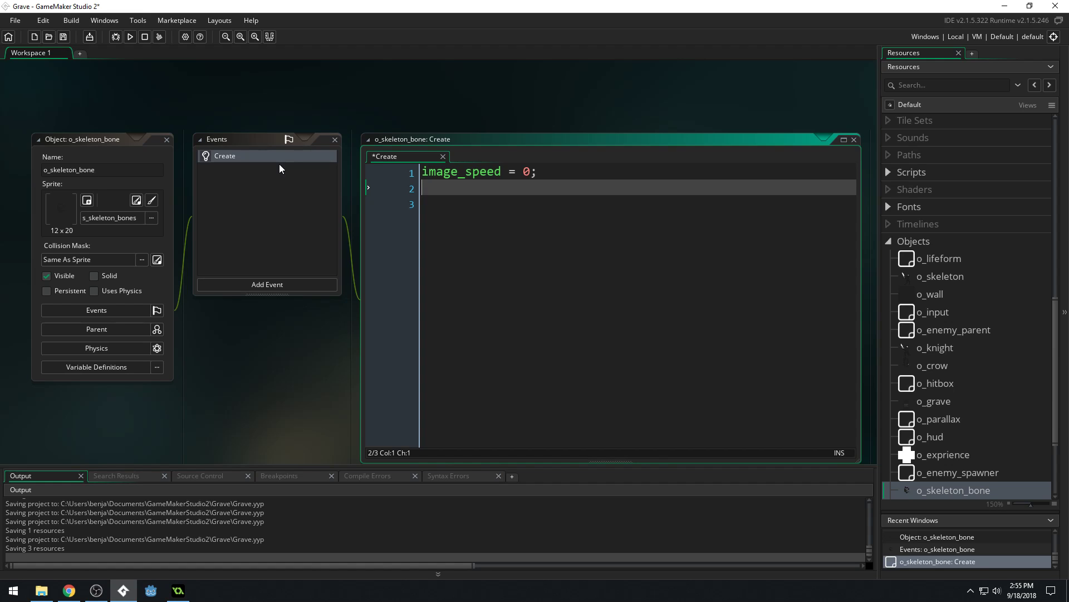
- Add image_angle = random(360); and gravity = 1; to the Create event
type("image_angell")
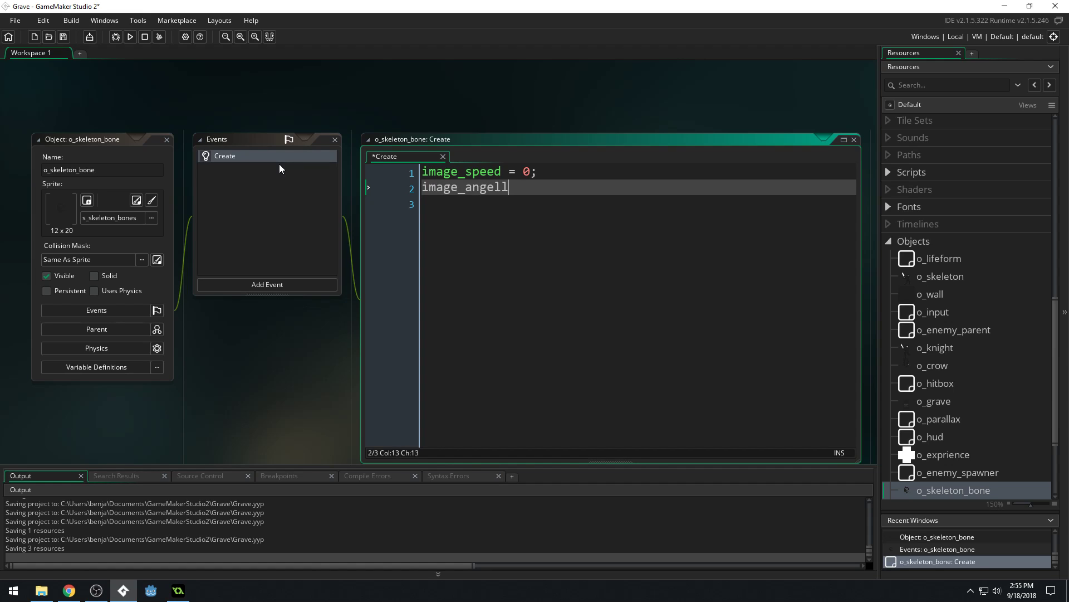
key("BackSpace")
key("BackSpace")
key("BackSpace")
type("le = ")
type("random(")
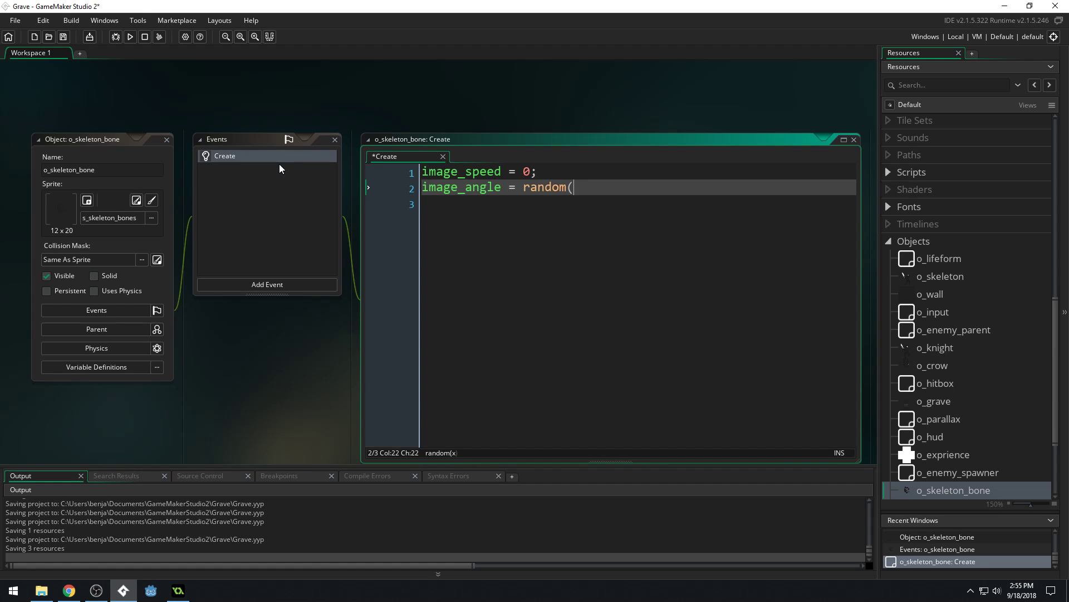
type("360);")
key("Return")
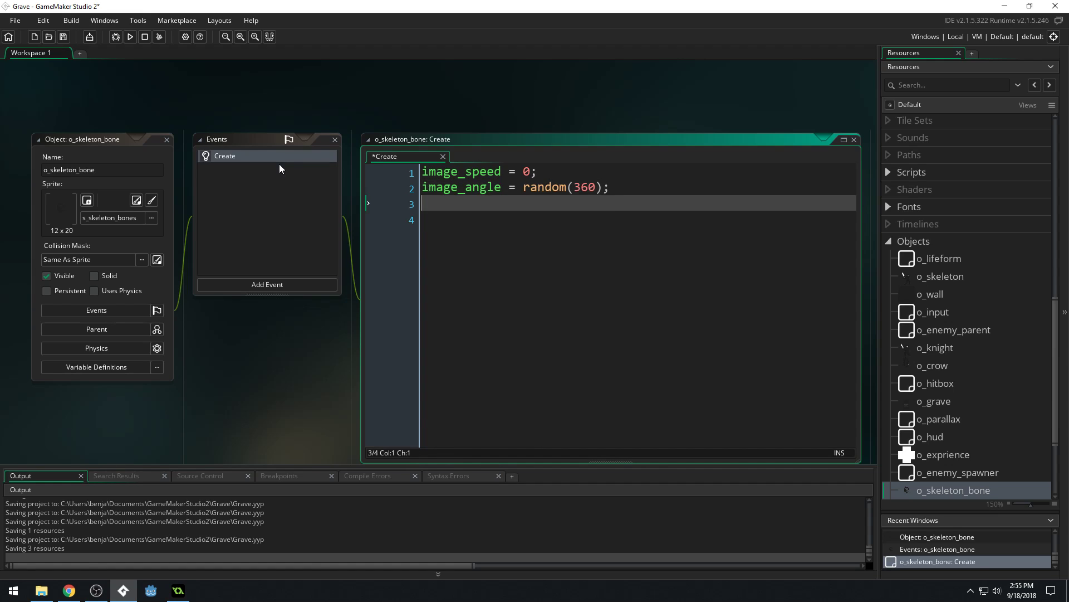
type("gr")
type("avity = 1;")
key("Return")
type("a")
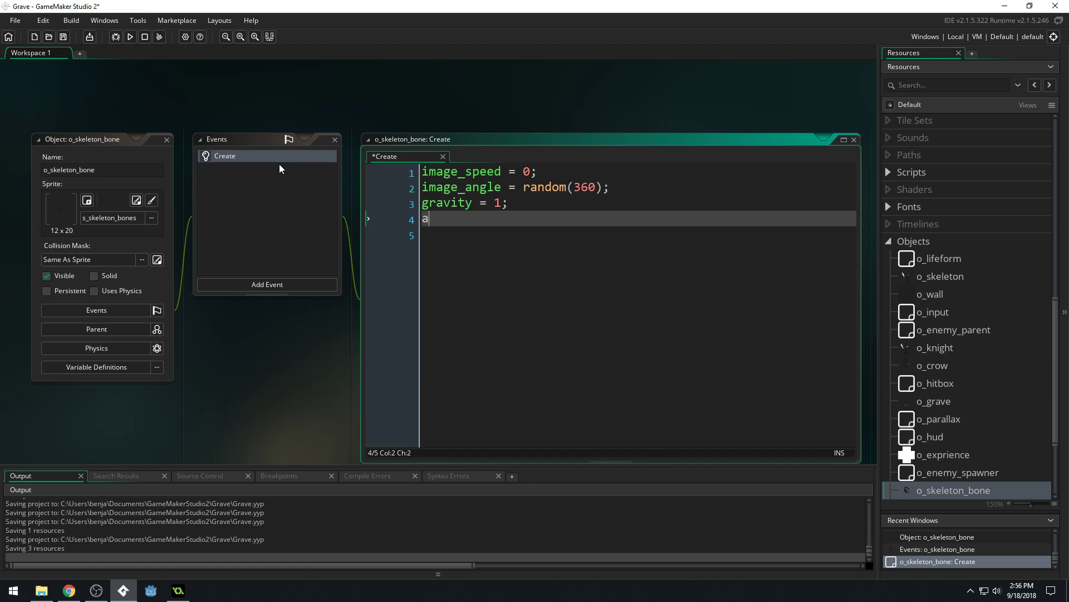
type("larm")
key("Escape")
key("BackSpace")
key("BackSpace")
key("BackSpace")
key("BackSpace")
key("BackSpace")
key("BackSpace")
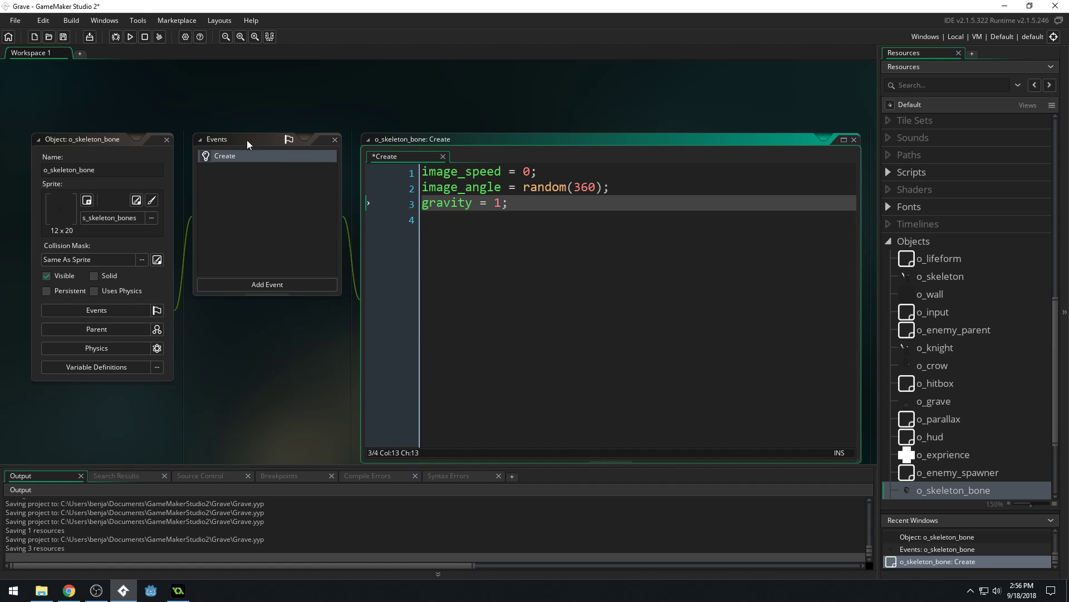
key("F10")
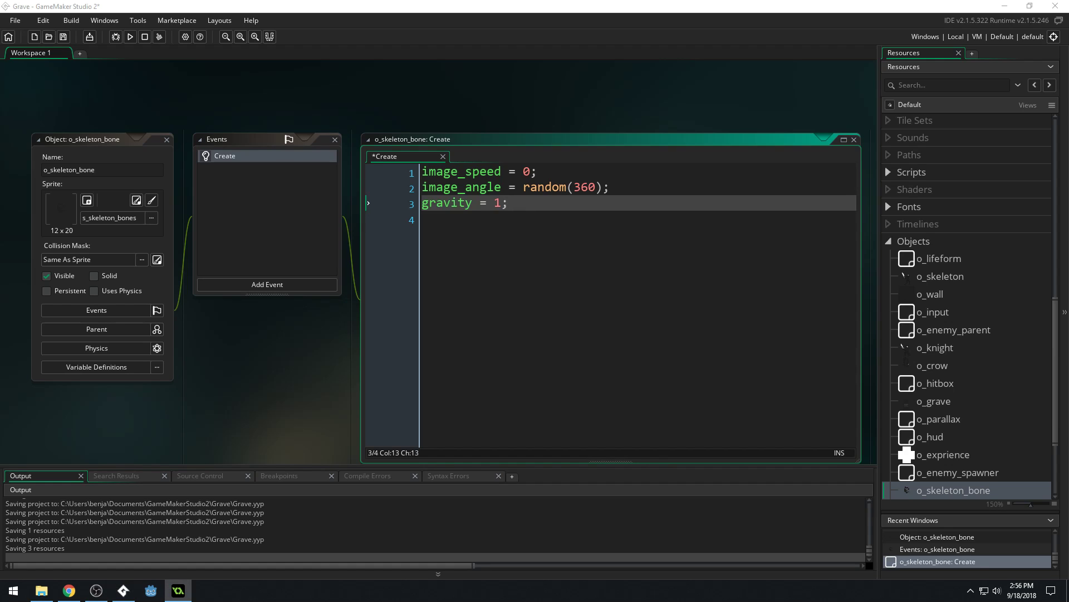
- Add a collision event with o_wall and clear its placeholder code
left_click(261, 281)
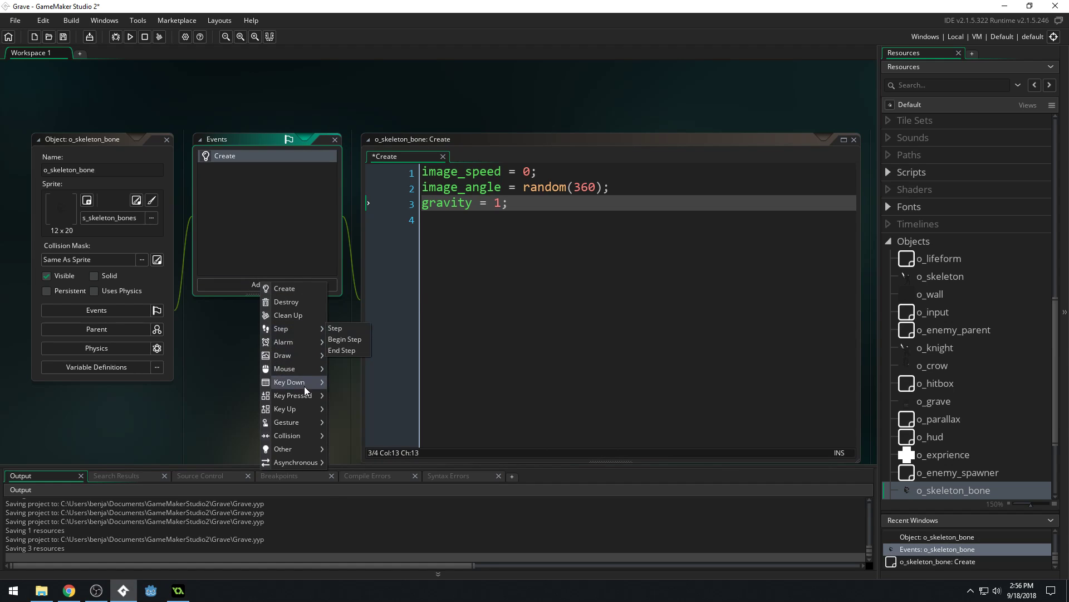
mouse_move(286, 436)
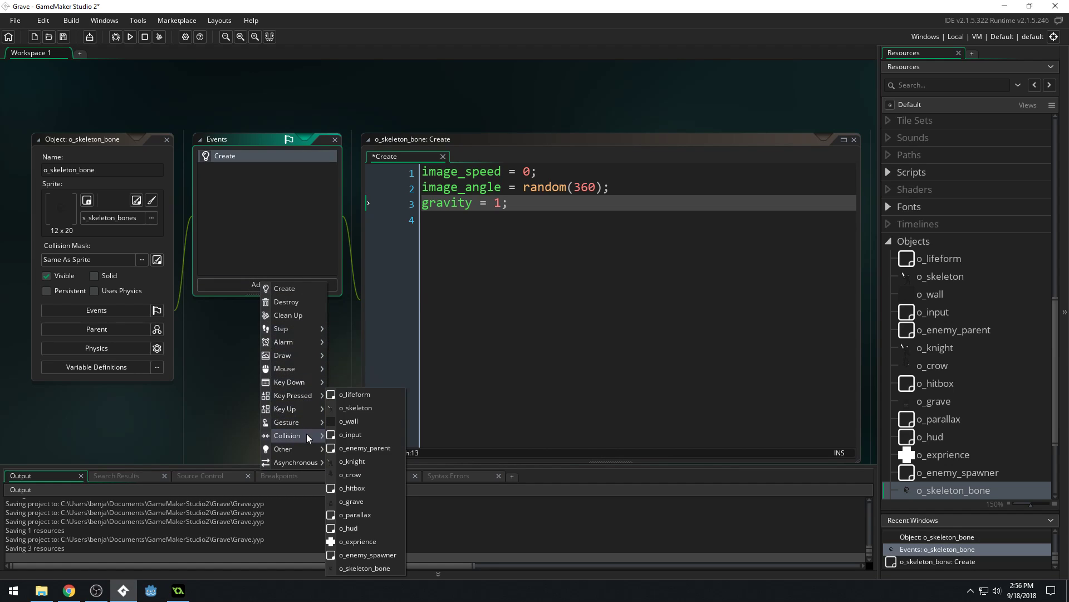
left_click(370, 421)
key("ctrl+a")
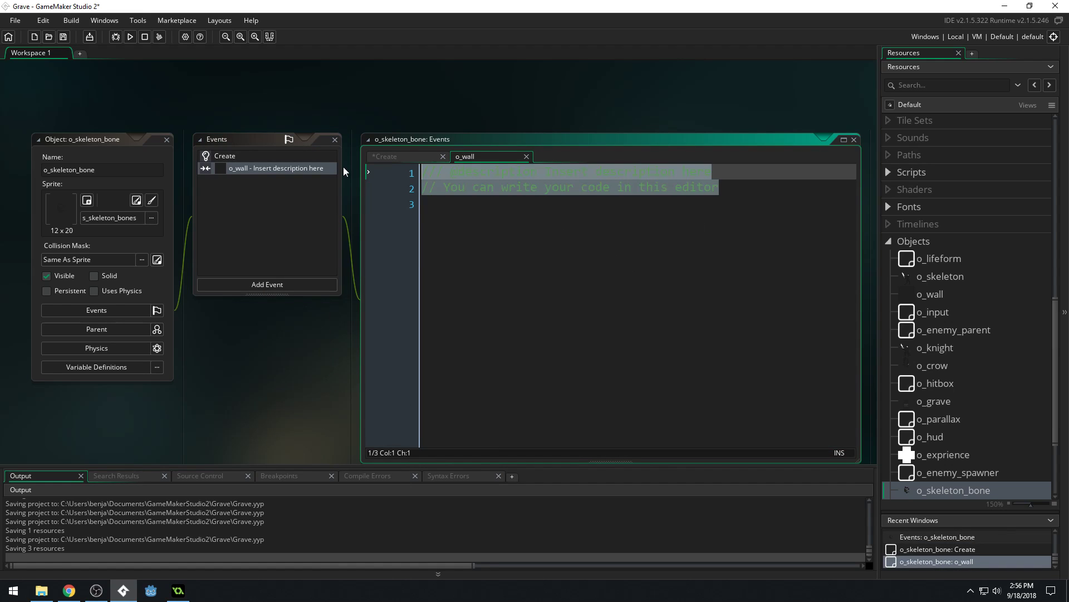
key("BackSpace")
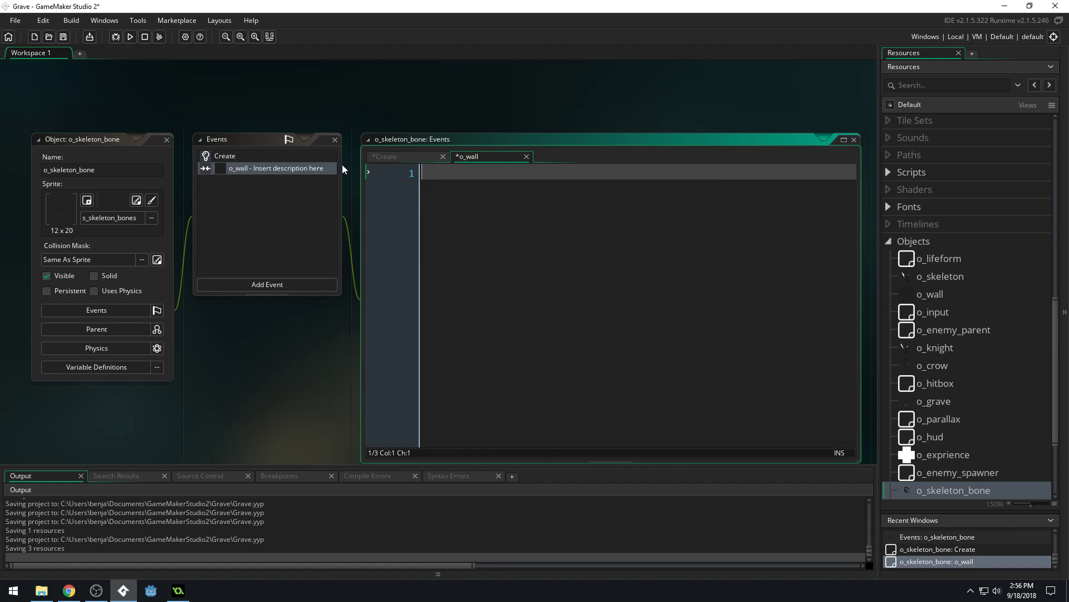
- Write if vspeed > 1 { vspeed /= -2; } in the o_wall collision event
type("if vspe")
type("ed ")
type("> 1")
key("Return")
type("{")
key("Return")
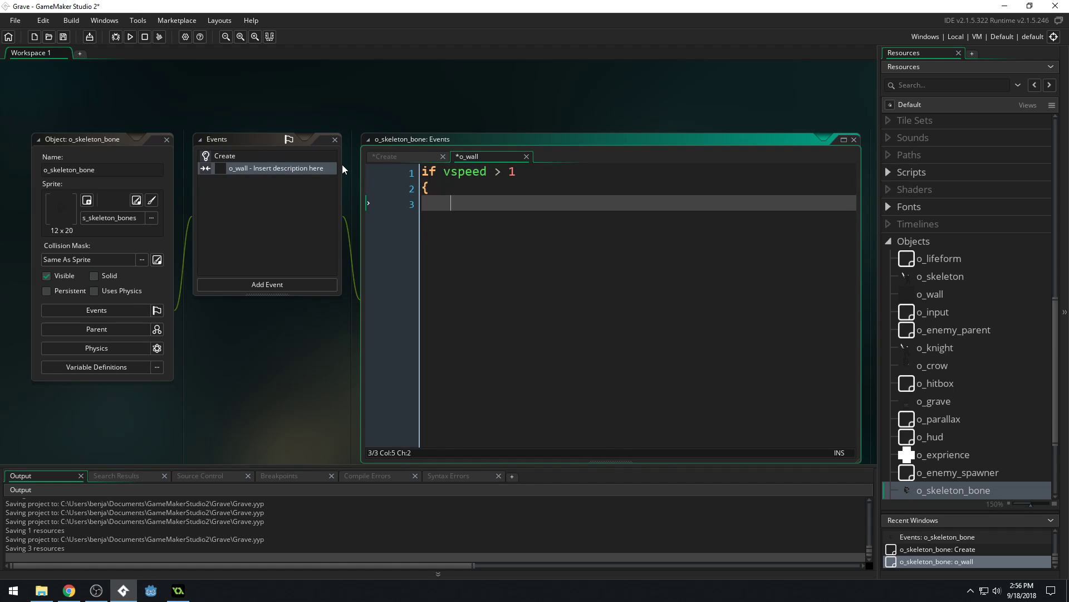
key("Return")
type("}")
key("Up")
type("vspeed ")
type("/=")
type("-")
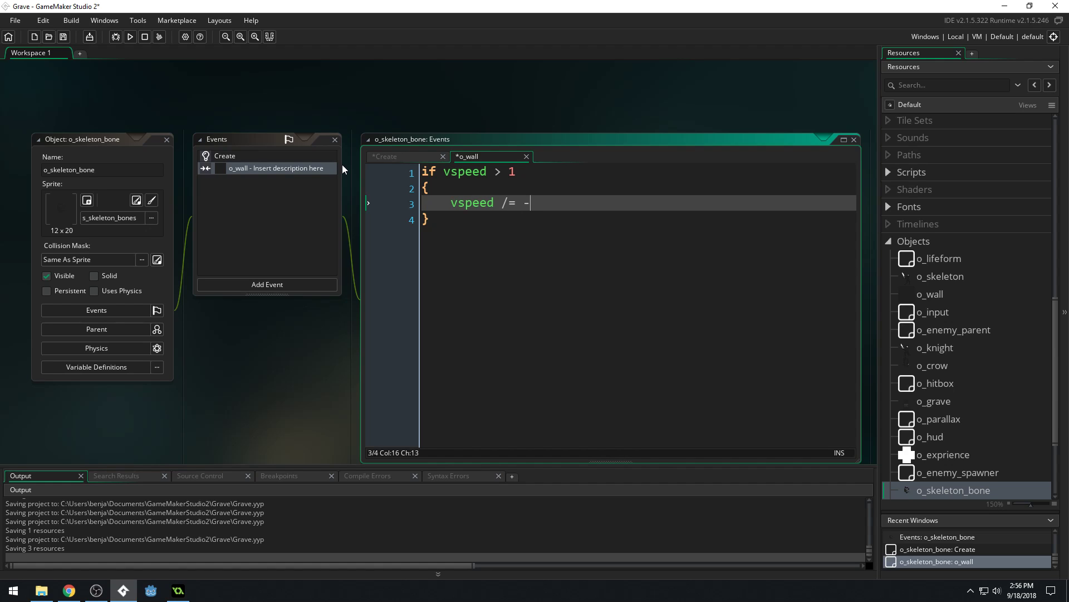
type("2;")
- Change the bounce line from vspeed /= -2 to vspeed *= -0.5
key("BackSpace")
type("*")
key("BackSpace")
key("BackSpace")
type("-0")
type(".5")
key("Right")
- Add an empty else block after the if statement
key("Return")
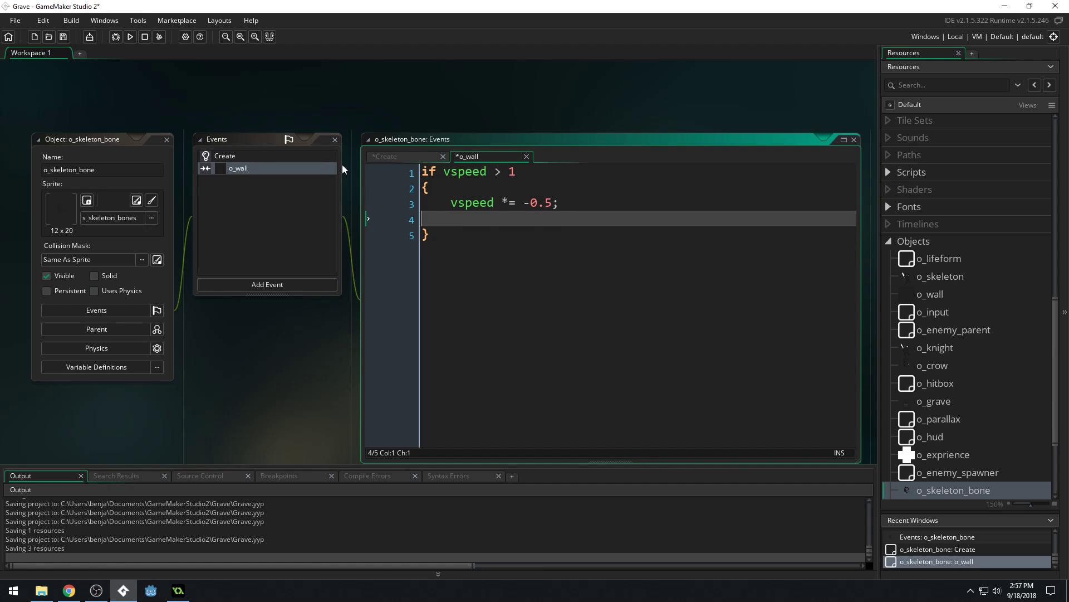
key("BackSpace")
key("BackSpace")
key("Down")
key("Return")
type("ekse")
key("BackSpace")
key("BackSpace")
key("BackSpace")
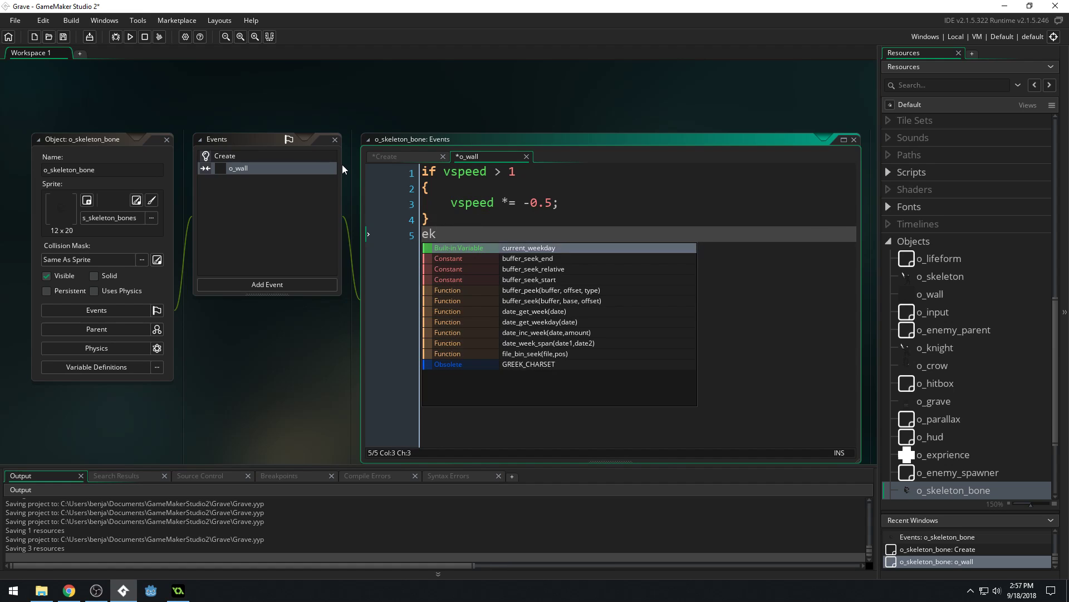
type("lse")
key("Return")
type("{")
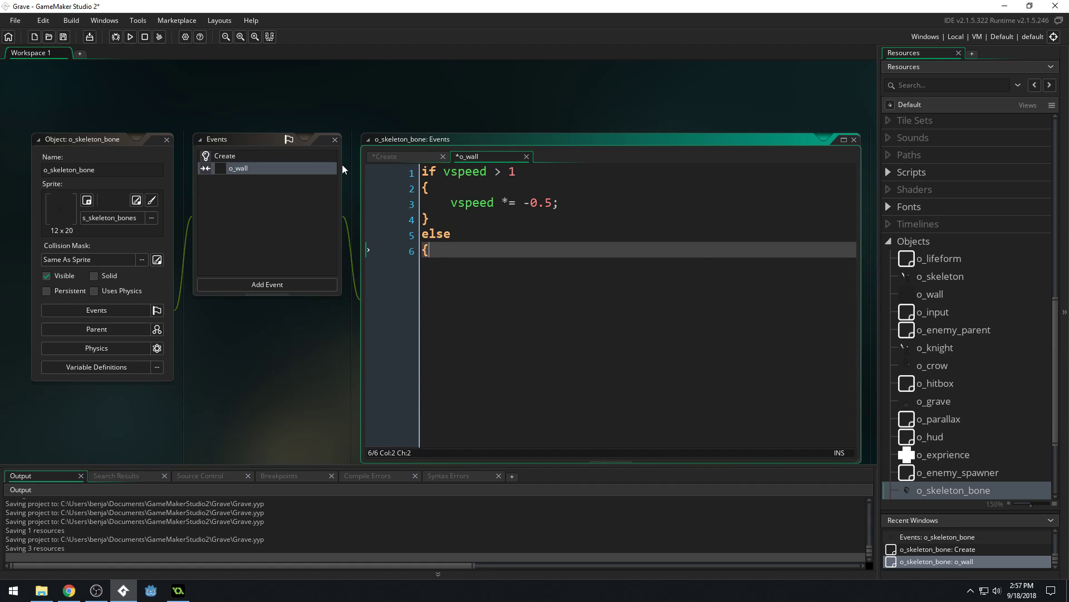
key("Return")
key("Return")
type("}")
key("Up")
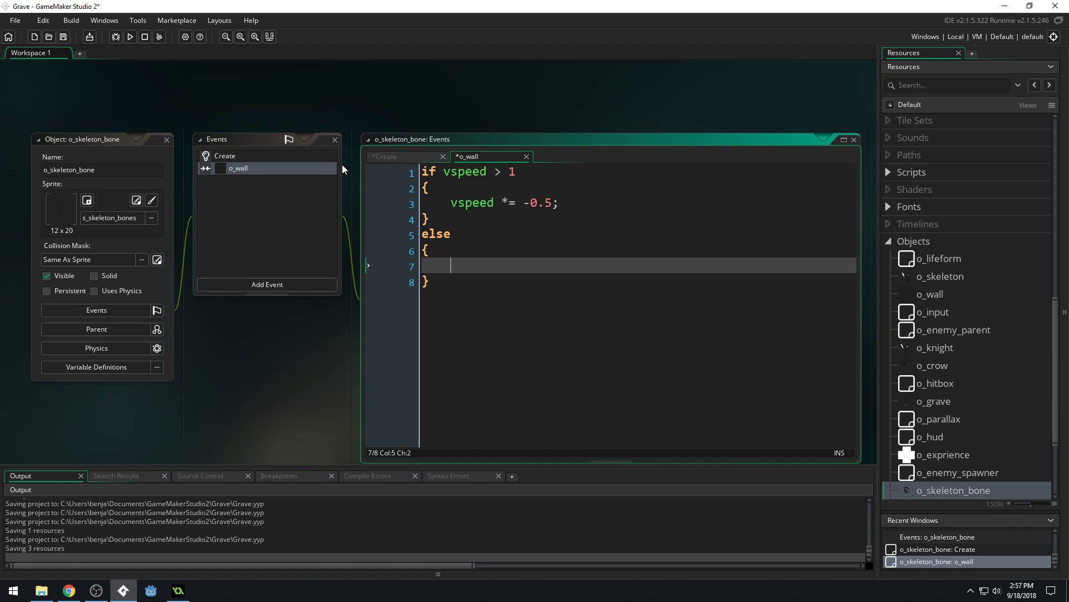
- In the else block, set vspeed = 0 and loop y++ while !place_meeting(x, y, o_wall)
type("v")
type("speed = 0;")
key("Return")
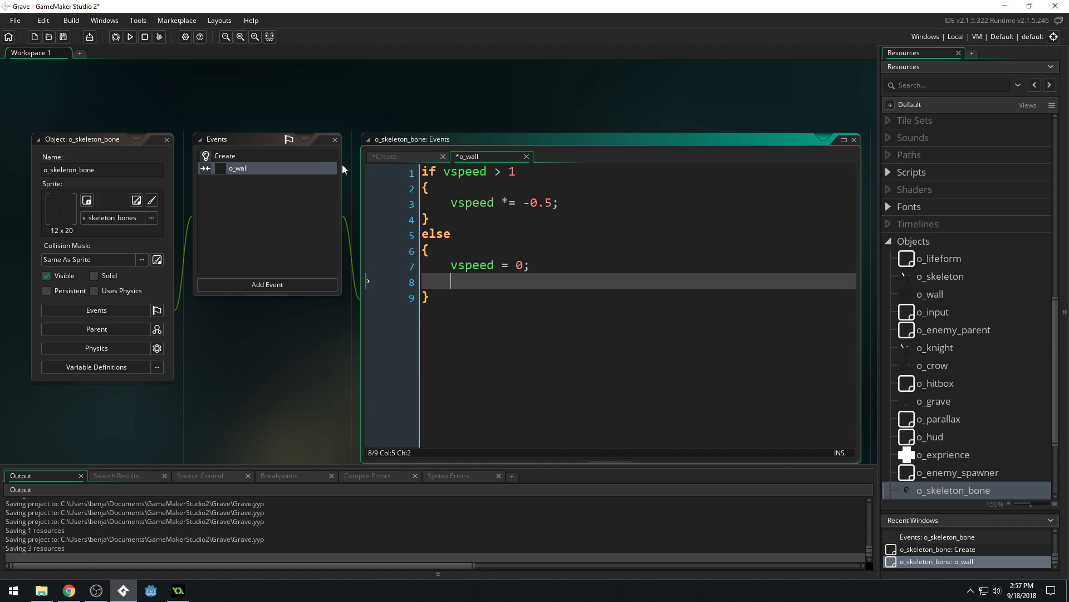
type("while ")
type("!place_m")
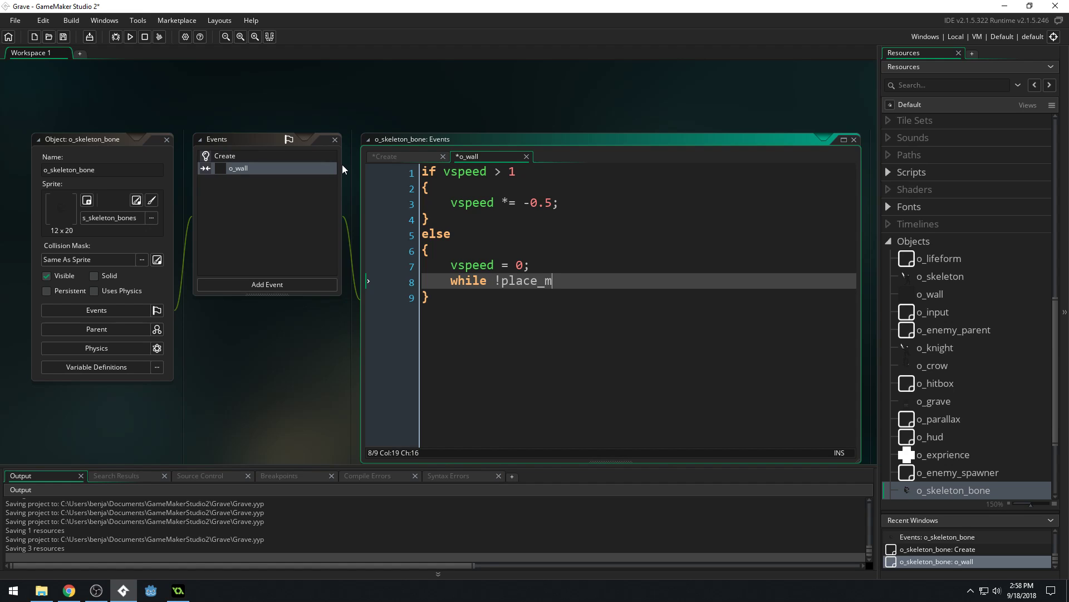
type("eeting(x,")
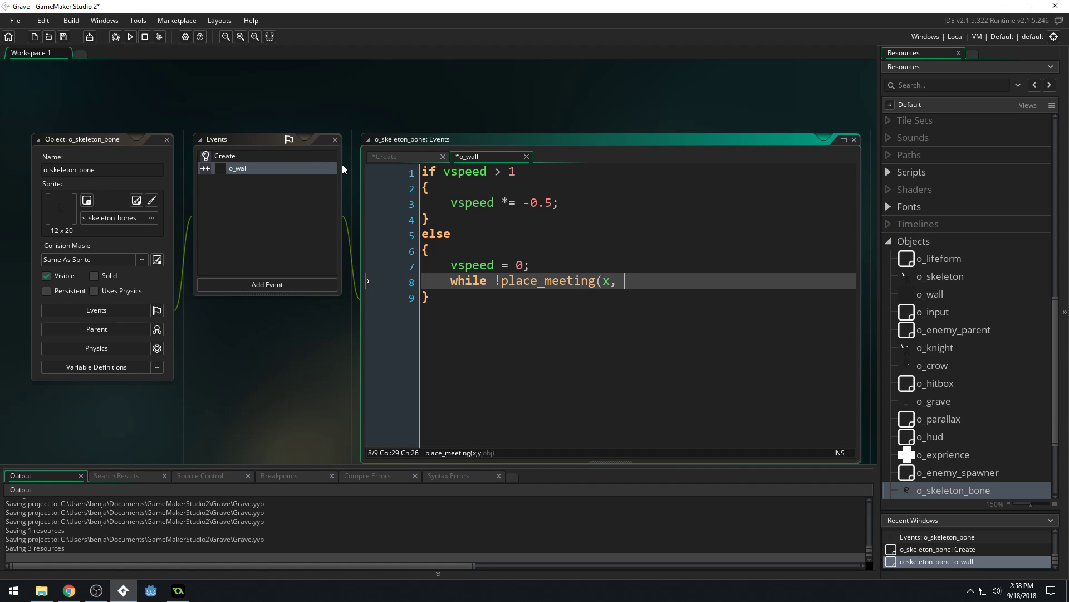
type(" y, o_")
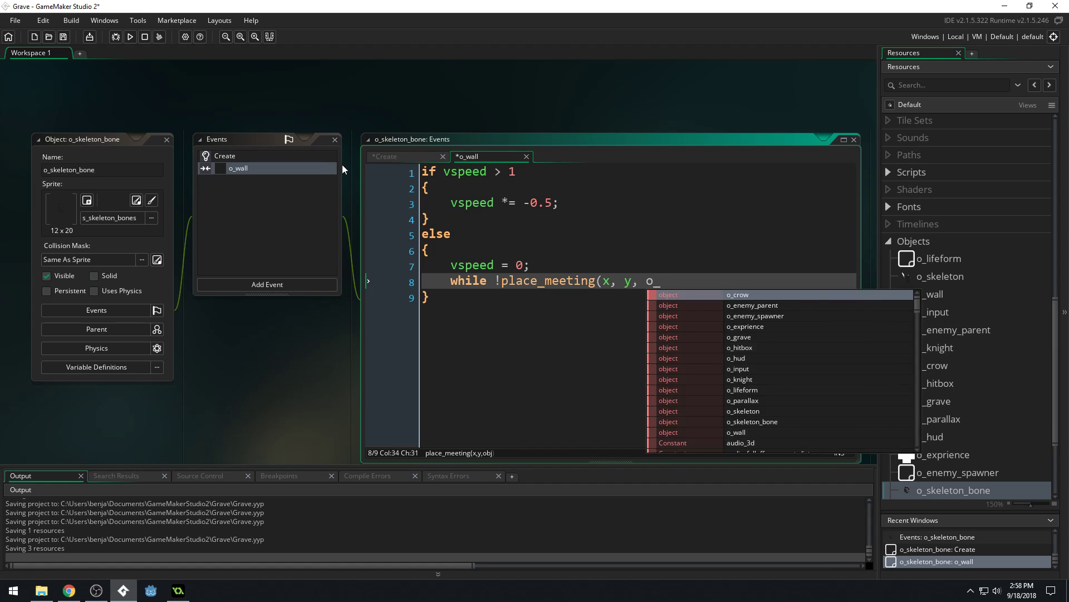
type("wall)")
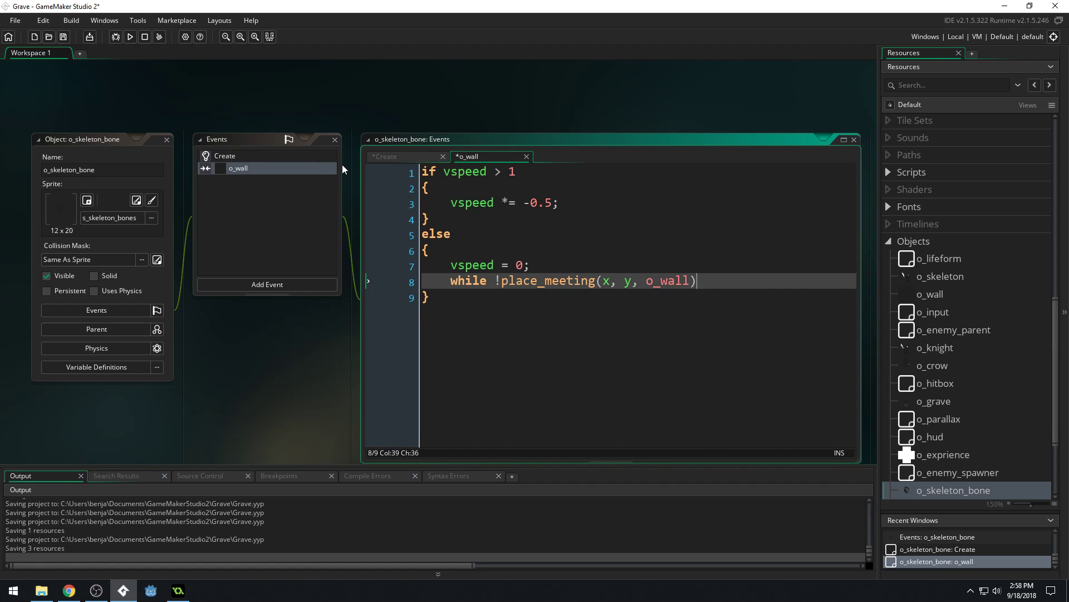
key("Return")
type("{")
key("Return")
key("Return")
type("}")
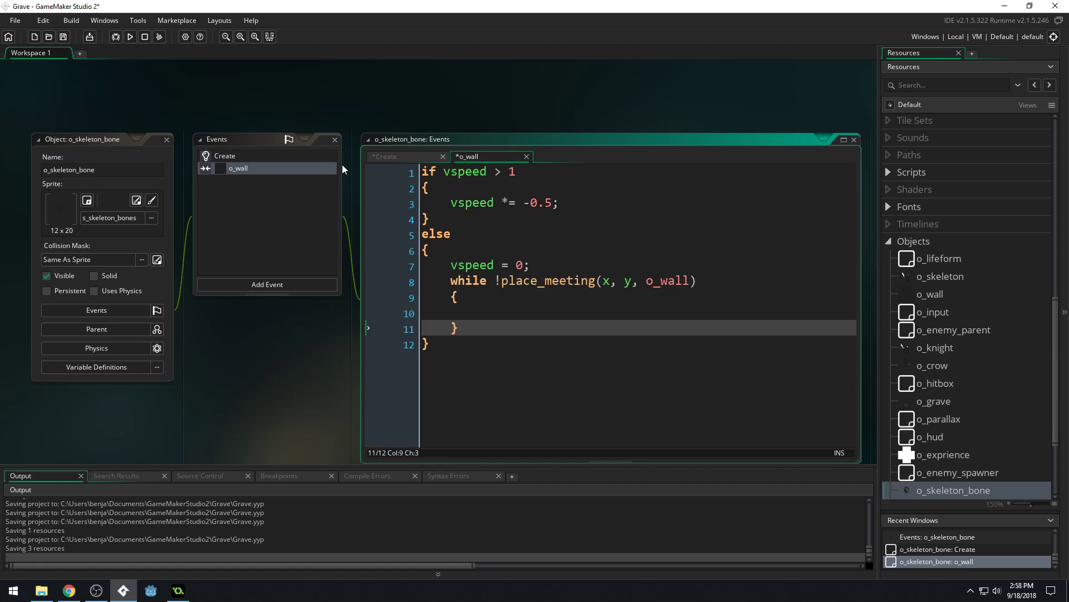
key("Up")
type("y++")
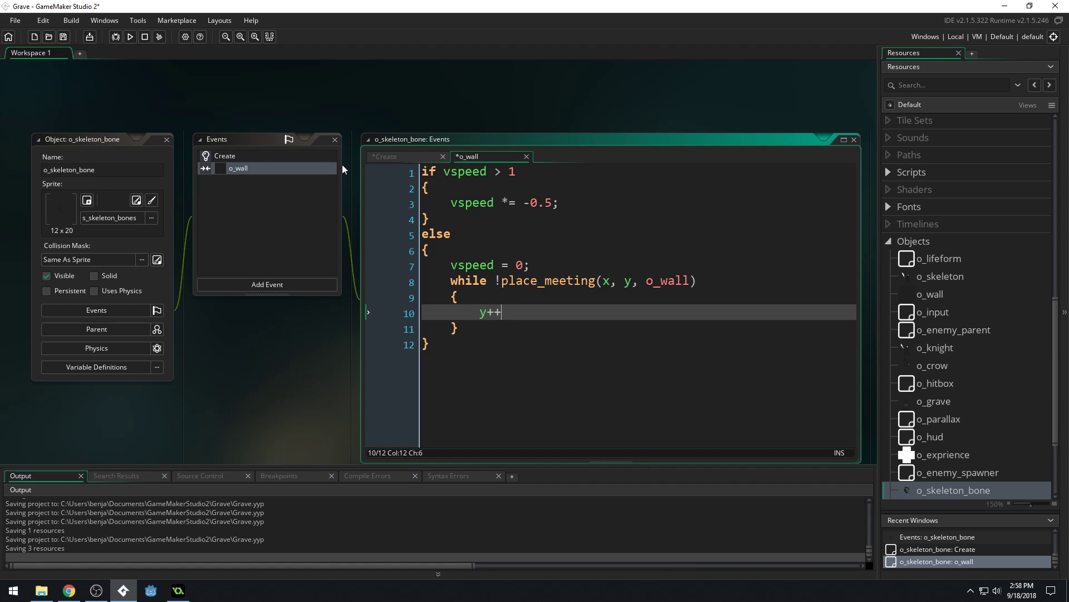
type(";")
- Add gravity = 0; and friction = 1; after the while loop, then save the project
left_click_drag(495, 281, 706, 279)
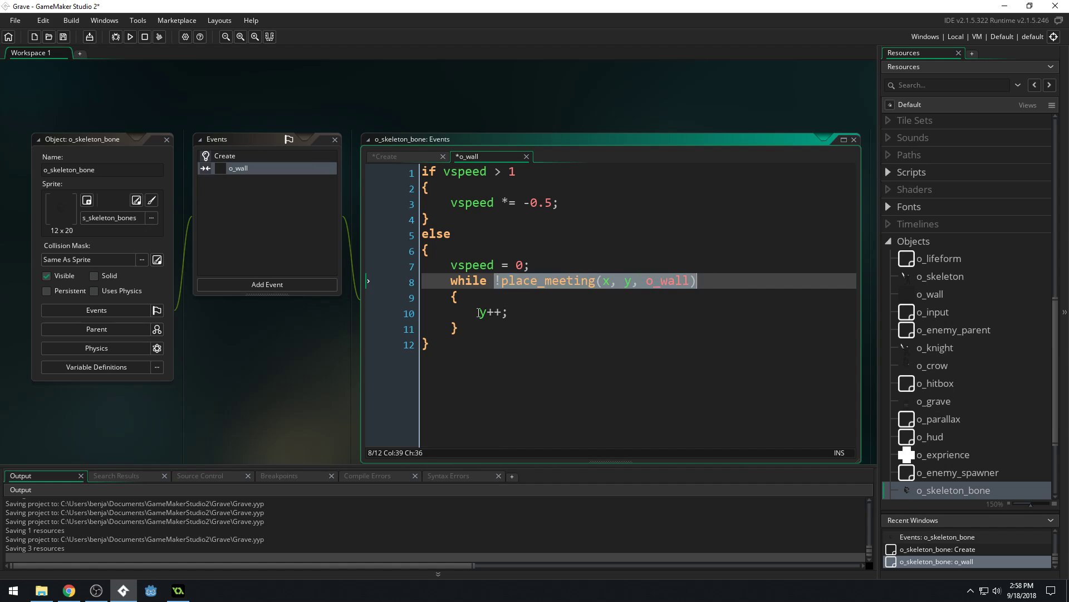
left_click_drag(479, 313, 506, 313)
left_click(520, 341)
left_click(514, 333)
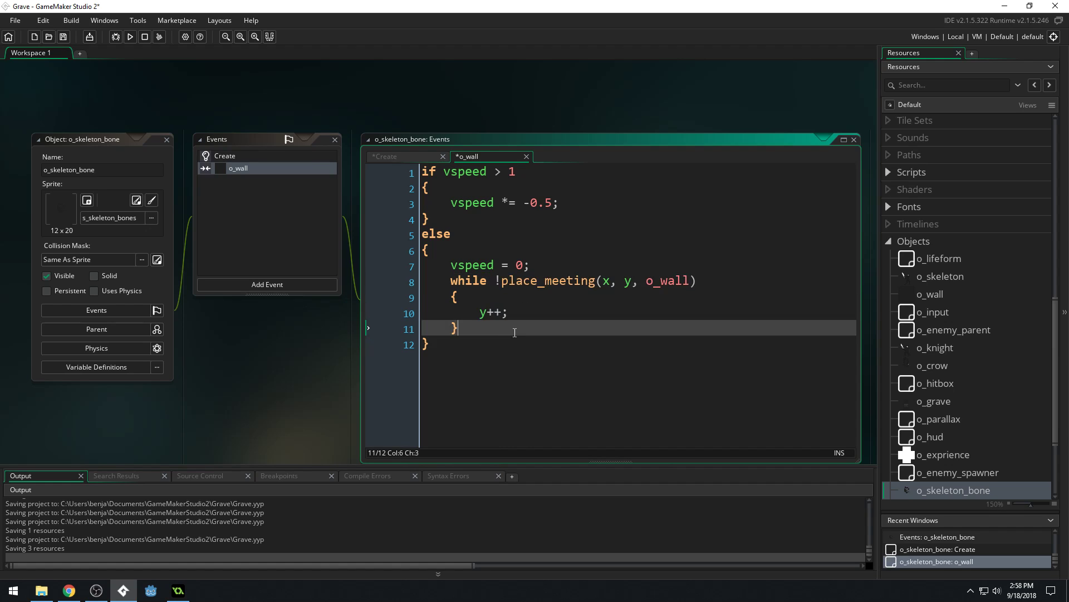
key("Return")
type("grav")
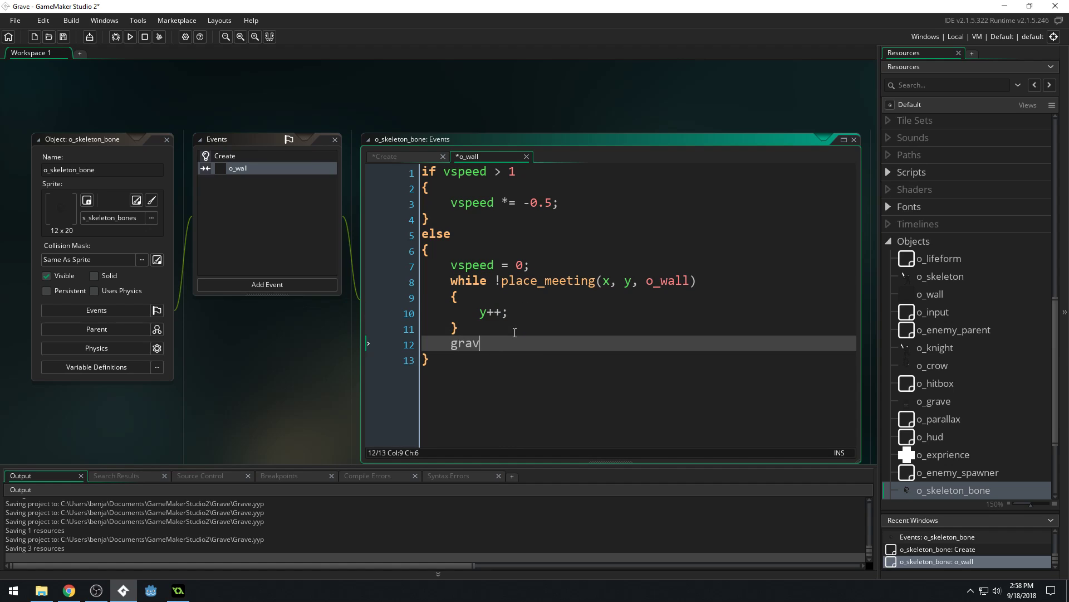
type("ity = 0;")
key("Return")
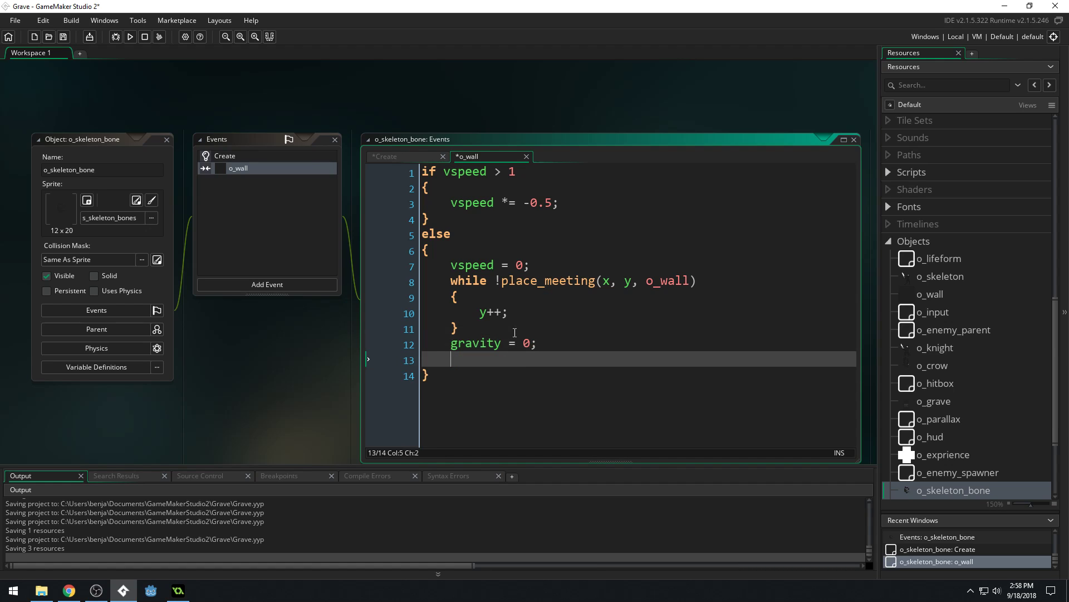
type("friction =")
type(" 0")
key("BackSpace")
type("1;")
left_click(689, 227)
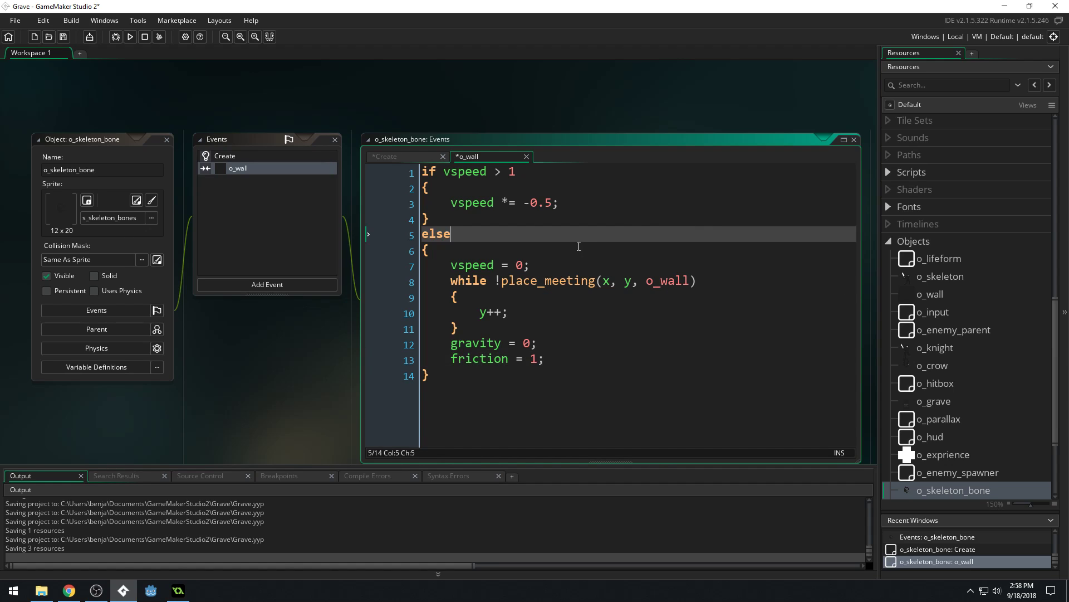
key("ctrl+s")
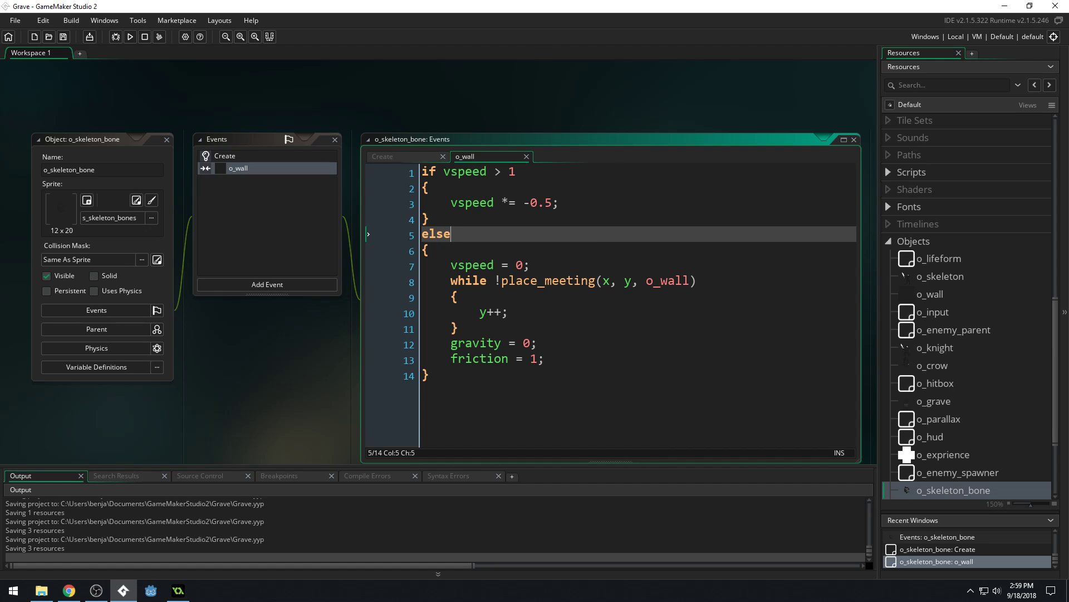
key("alt+Tab")
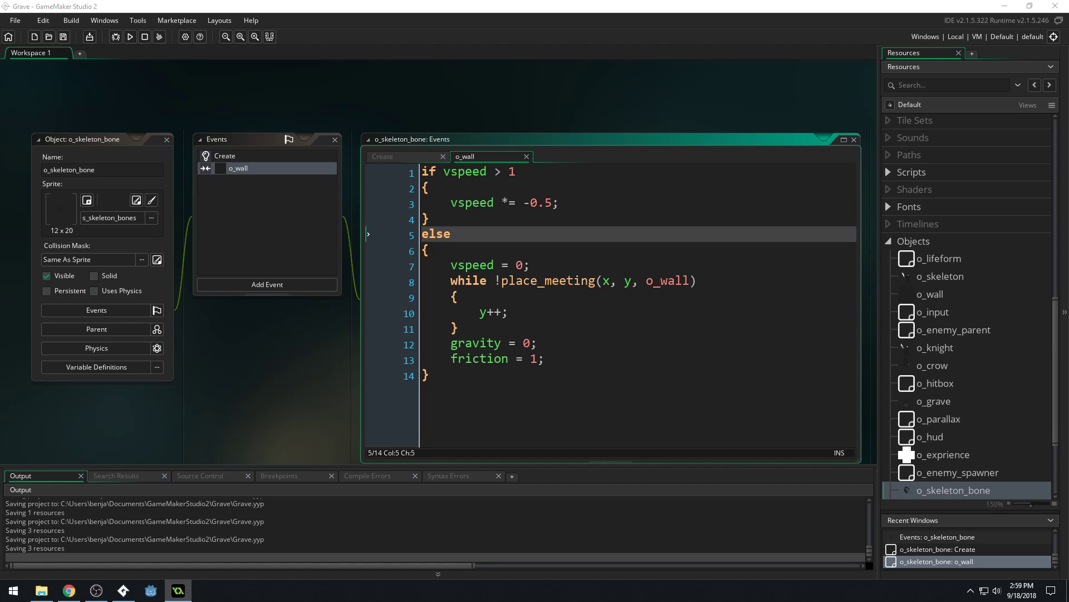
scroll(968, 338, "down", 2)
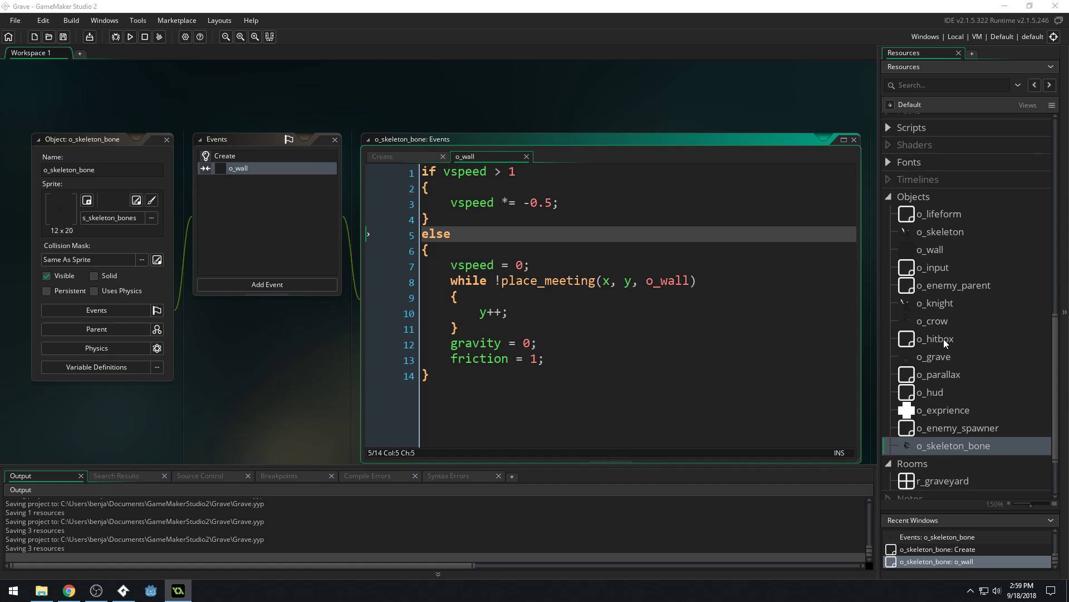
- Open o_hitbox and pan the workspace to show its o_lifeform collision code
double_click(946, 342)
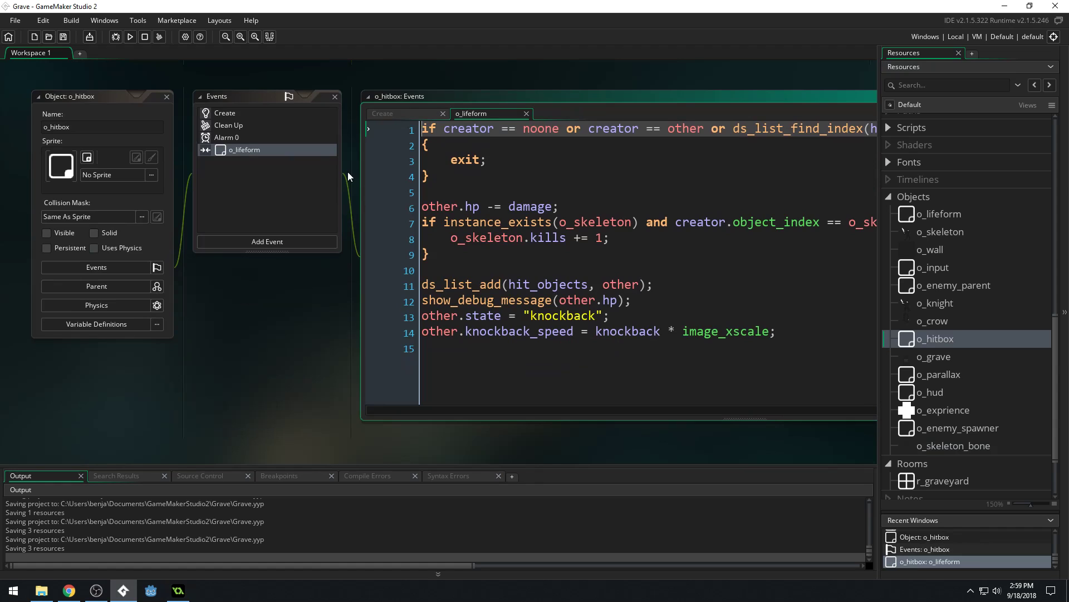
left_click(746, 275)
middle_click_drag(746, 275, 573, 276)
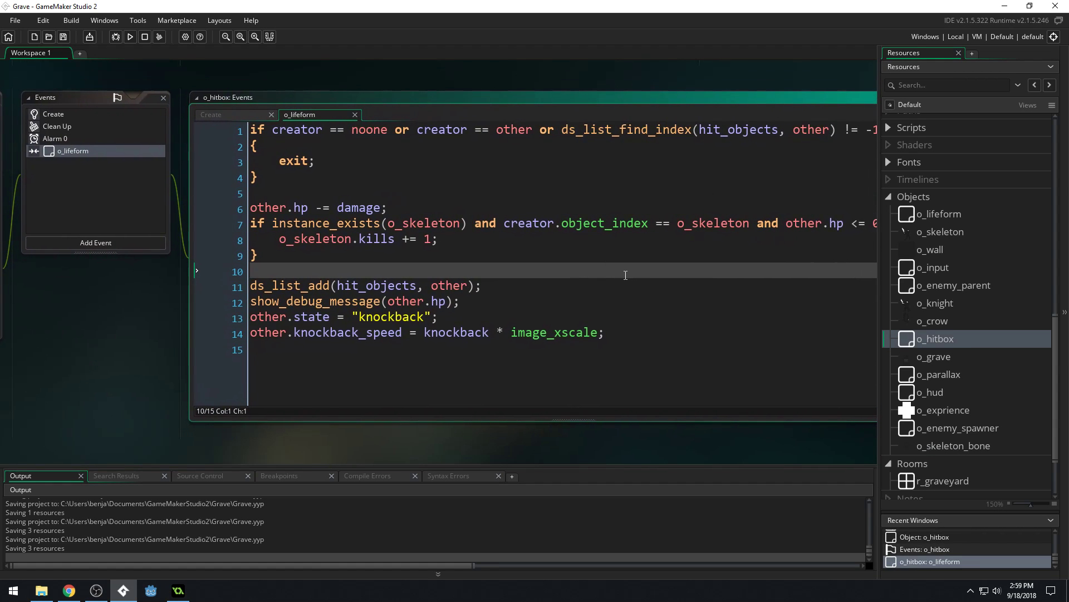
left_click(637, 304)
mouse_move(637, 304)
middle_mouse_down()
mouse_move(599, 270)
mouse_move(594, 290)
middle_mouse_up()
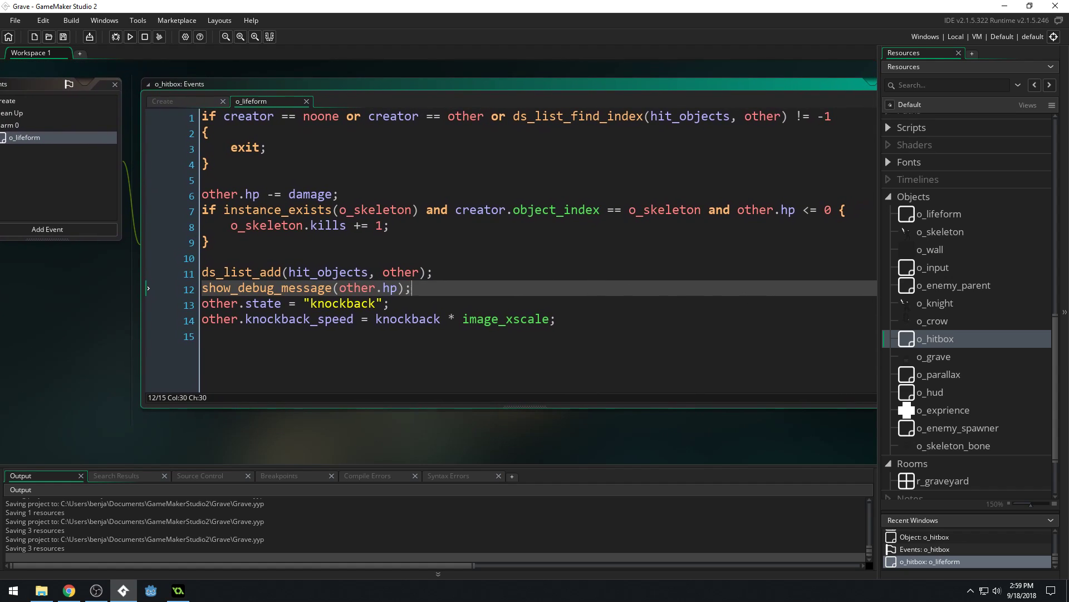
key("alt+Tab")
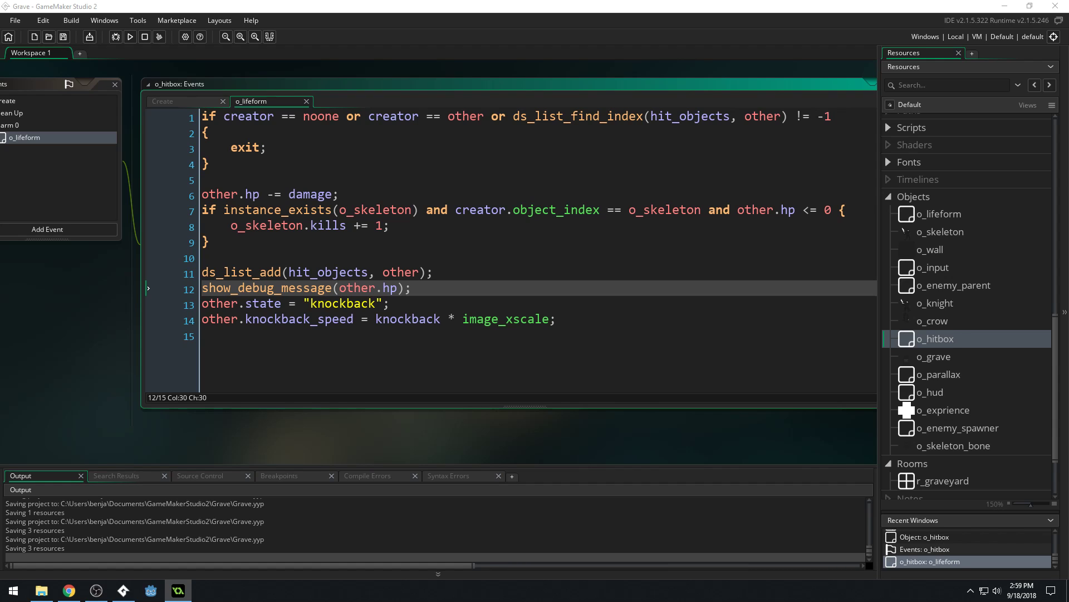
left_click(501, 355)
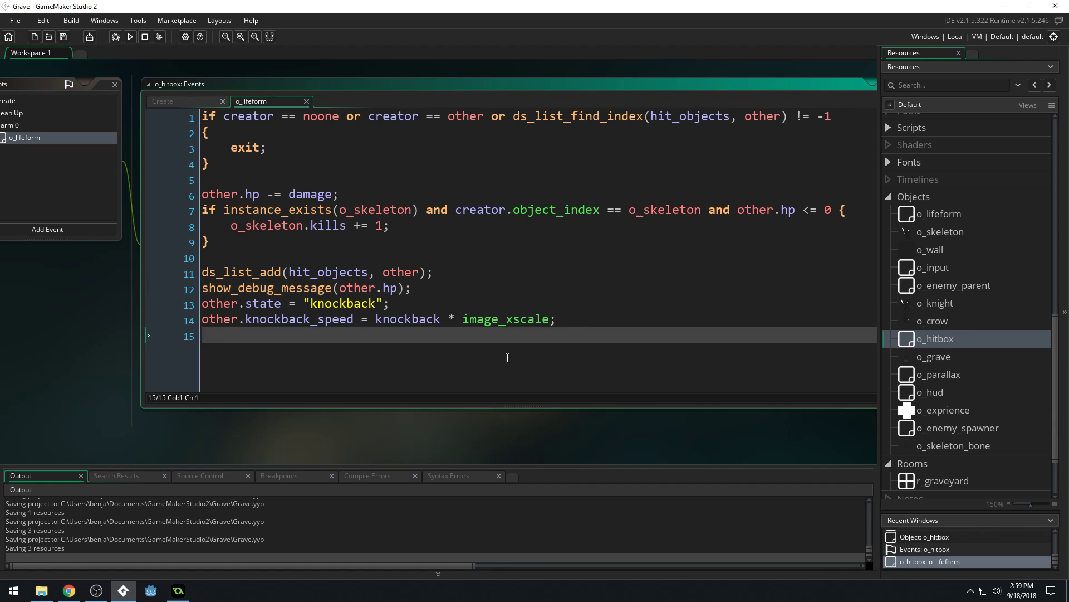
middle_click_drag(503, 355, 564, 358)
- Add and remove blank lines after the knockback line, then select the line 7 o_skeleton check
left_click(686, 326)
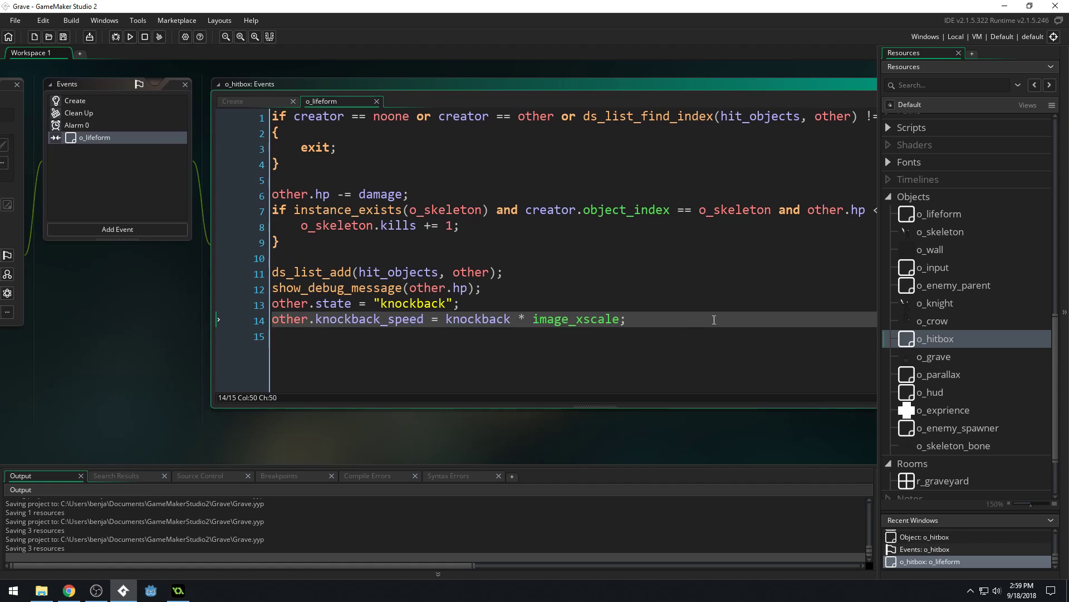
key("Return")
key("Return")
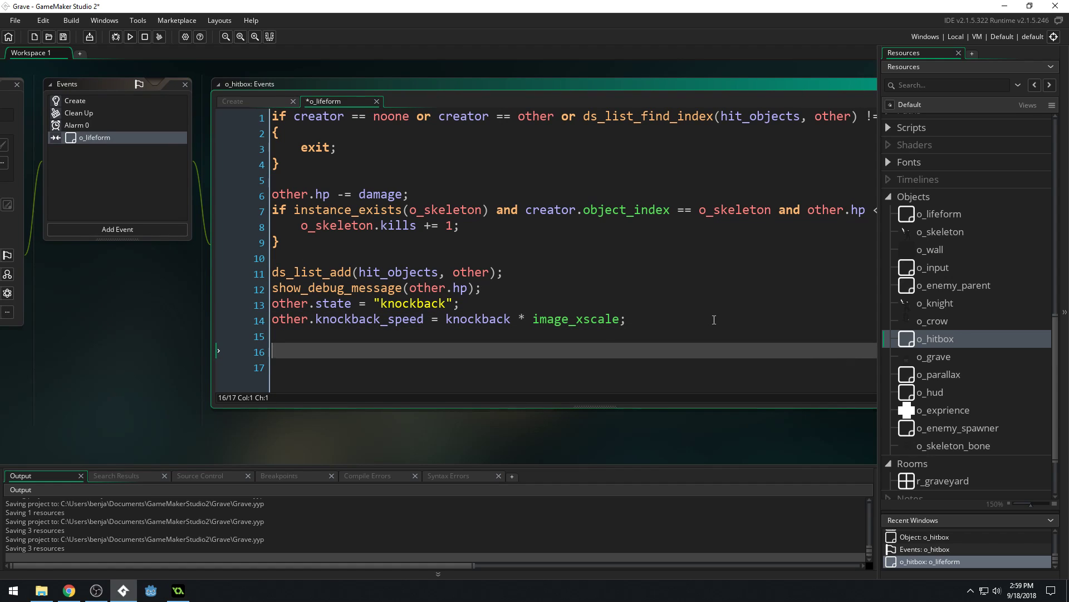
key("BackSpace")
key("BackSpace")
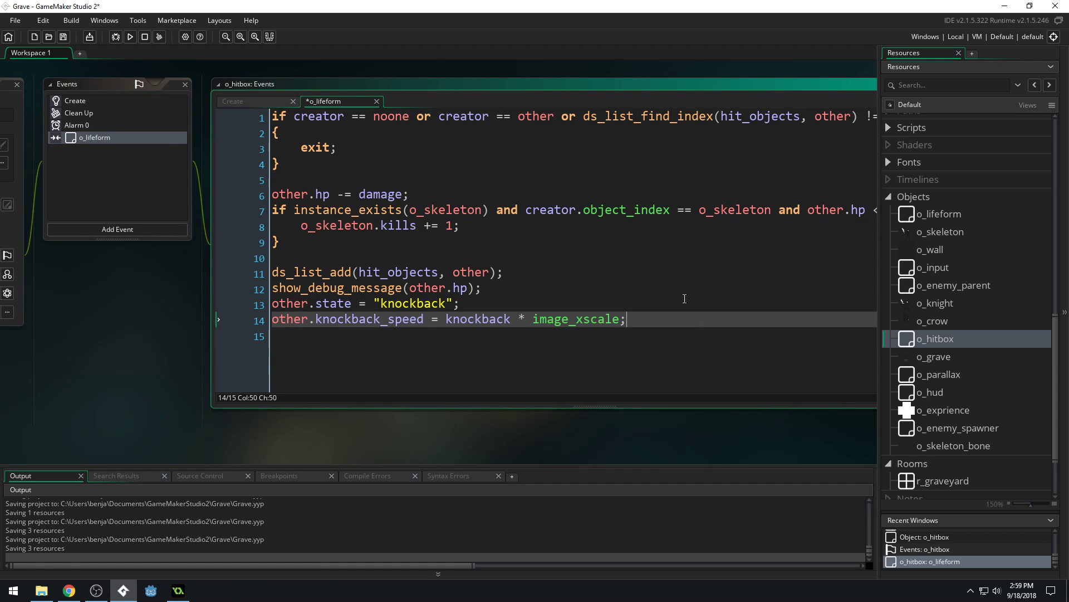
left_click(571, 237)
middle_click_drag(571, 238, 393, 246)
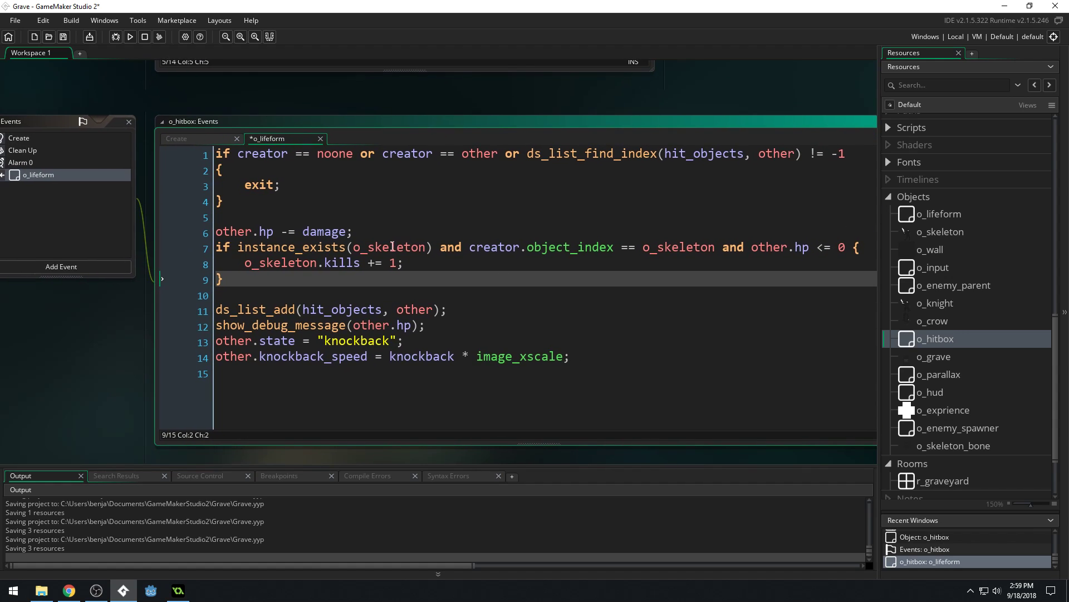
left_click_drag(439, 246, 238, 247)
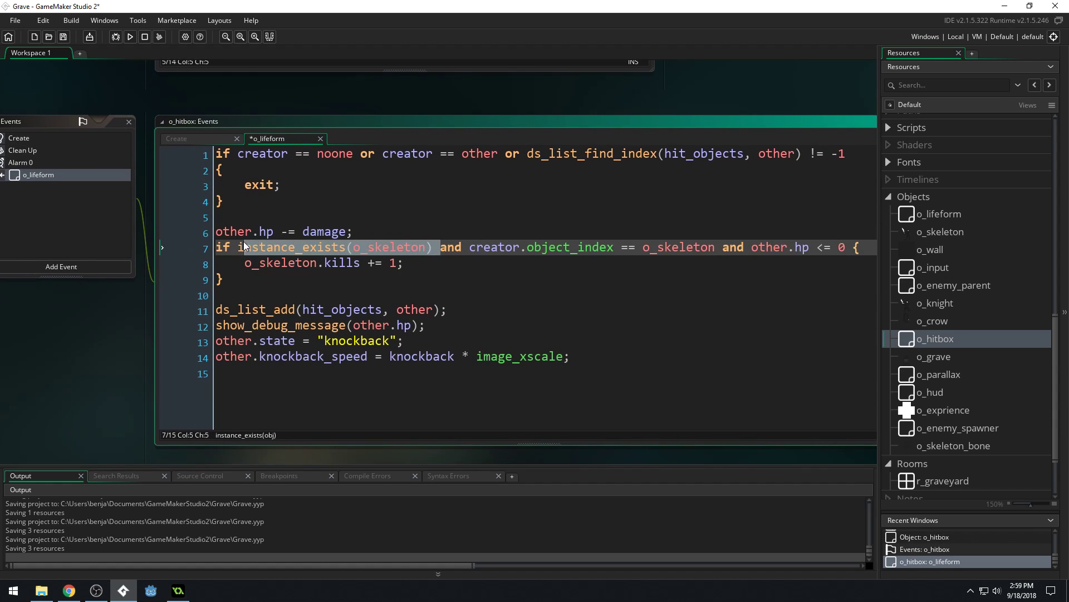
left_click(474, 262)
- Inspect the kills increment line and the condition's creator and hp checks
middle_click_drag(610, 298, 573, 296)
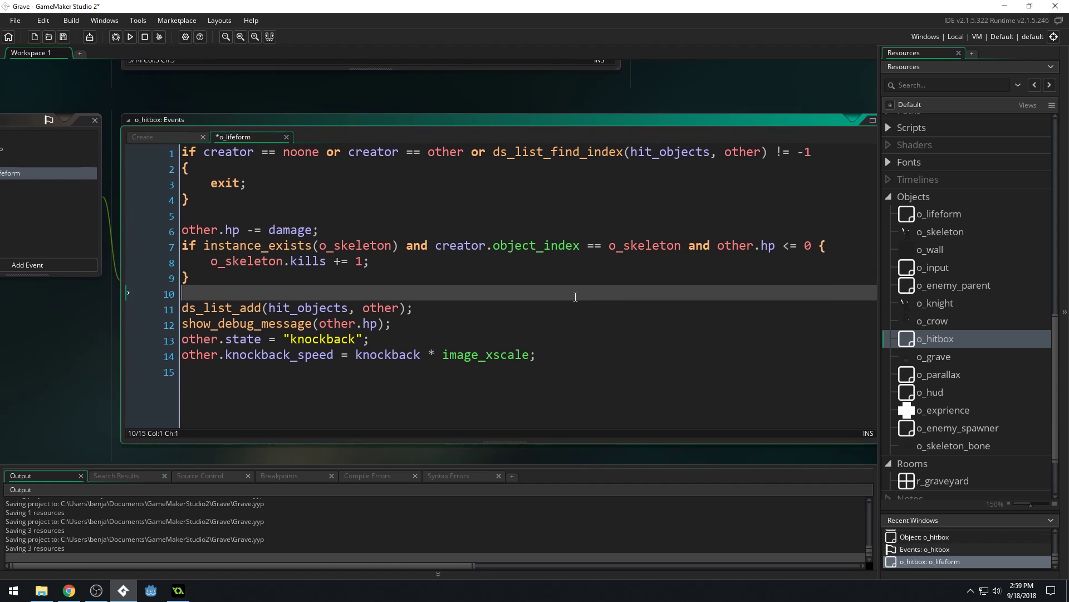
left_click(573, 296)
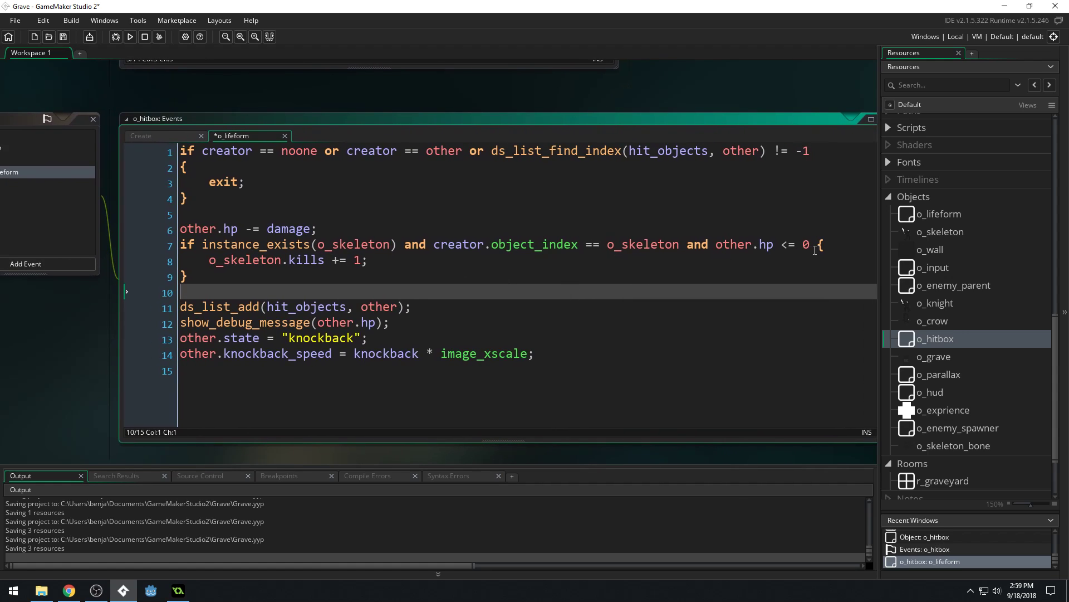
left_click_drag(812, 244, 802, 246)
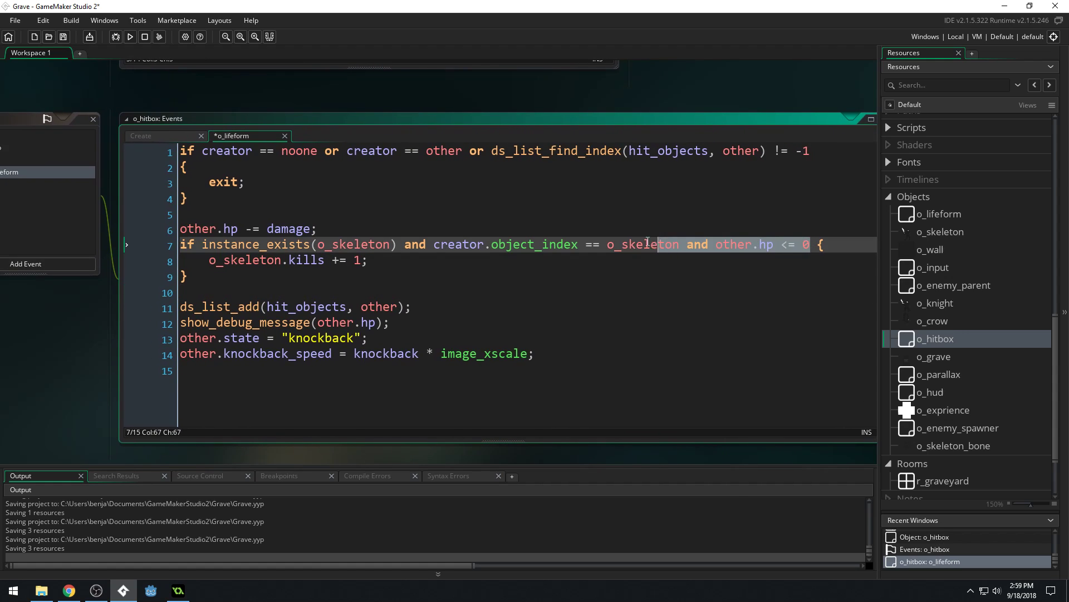
left_click_drag(647, 242, 526, 244)
left_click(489, 260)
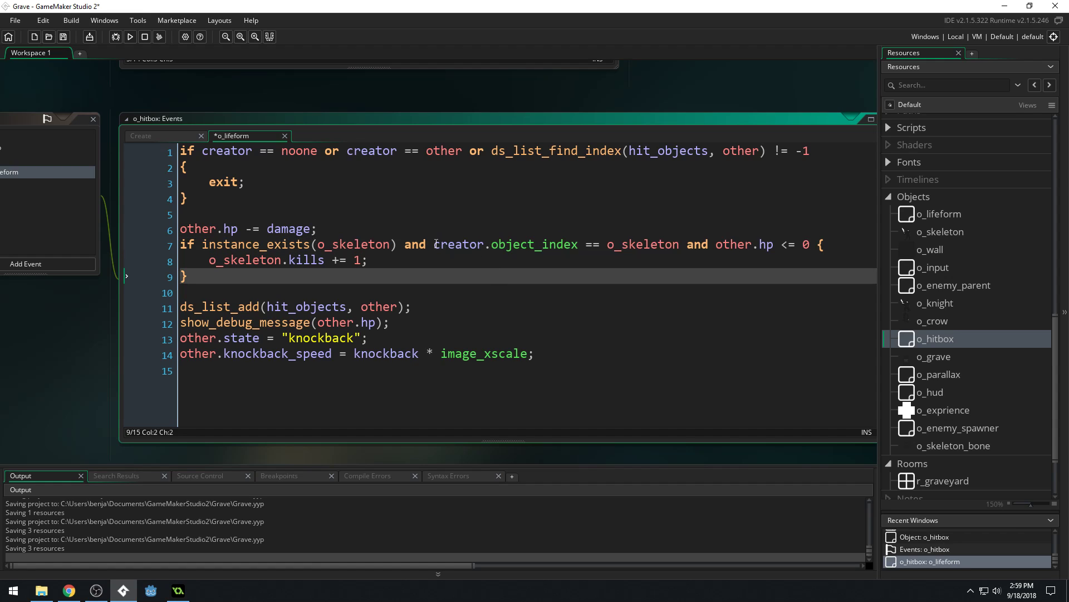
left_click(672, 261)
left_click_drag(810, 246, 437, 249)
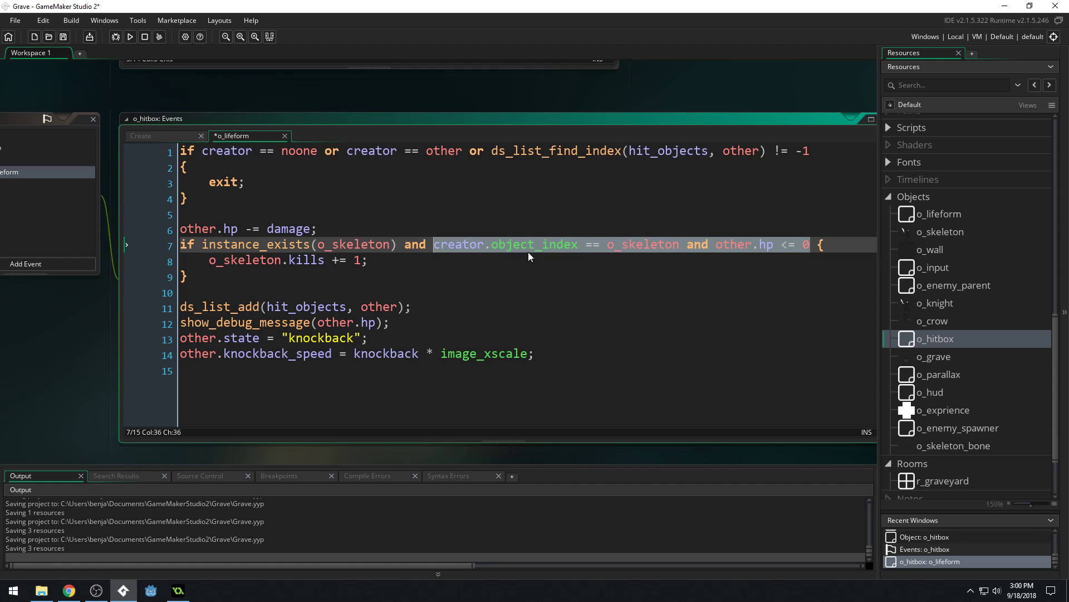
- Move the creator/hp condition out of line 7 into a nested if with an opening brace
key("BackSpace")
key("BackSpace")
key("BackSpace")
key("BackSpace")
key("BackSpace")
key("BackSpace")
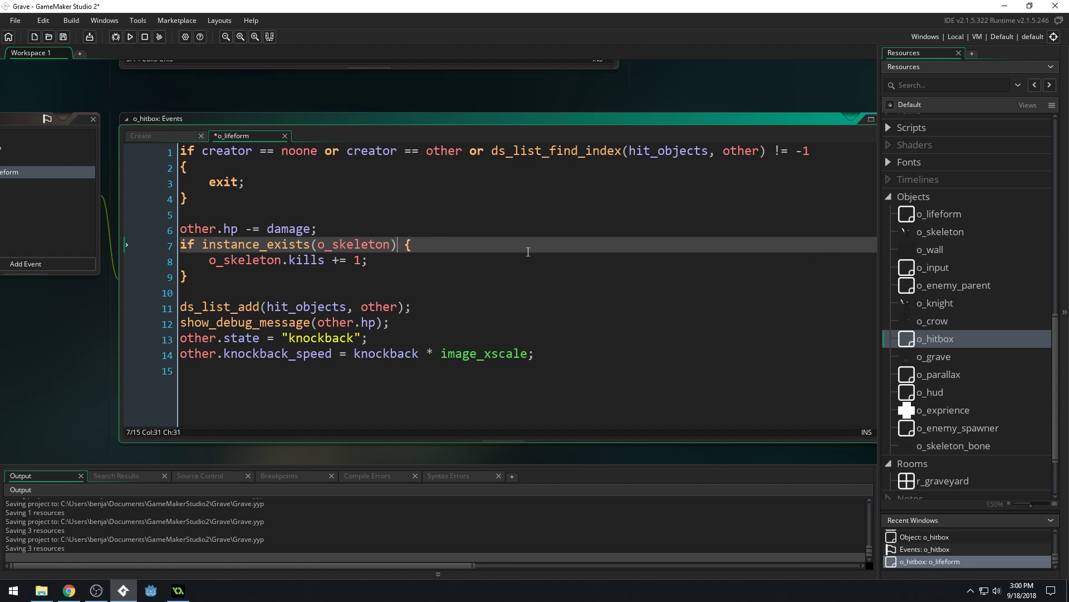
left_click(444, 240)
key("Return")
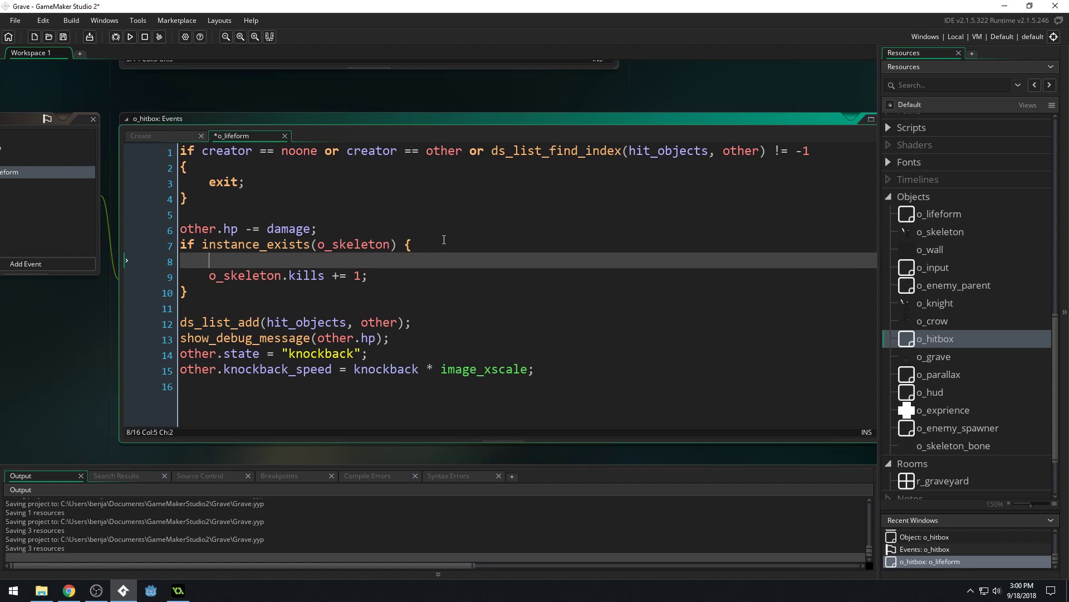
type("if")
type("creator.object_index == o_skeleton and other.hp <= 0")
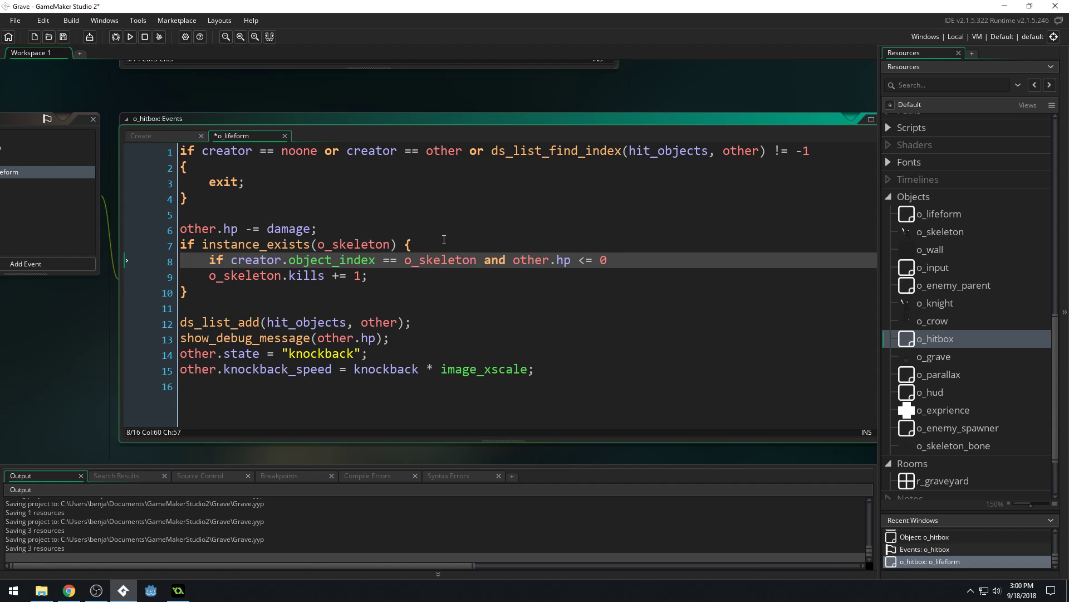
key("Return")
type("{")
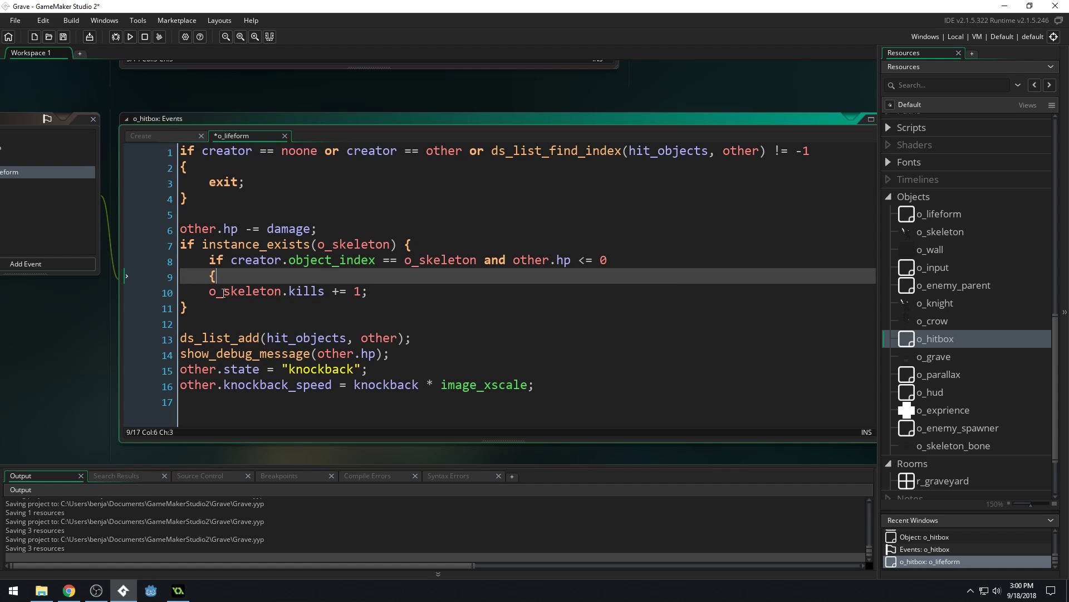
- Indent o_skeleton.kills += 1 into the inner block and close it with a brace
left_click(210, 291)
key("Tab")
left_click(432, 294)
key("Return")
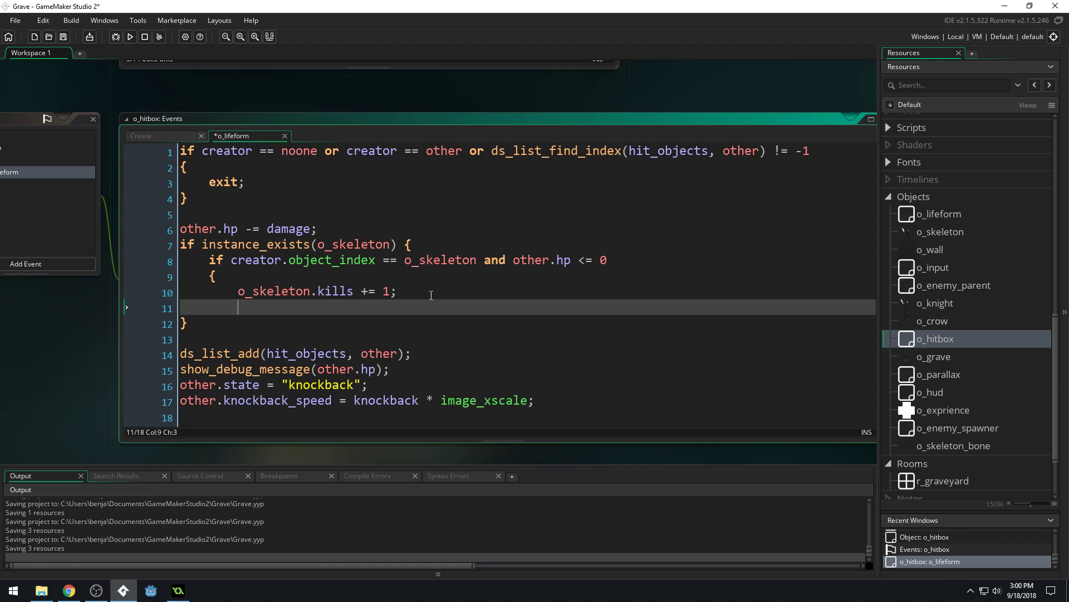
type("}")
- Put the outer if's opening brace on its own line and check the nested layout
left_click(406, 244)
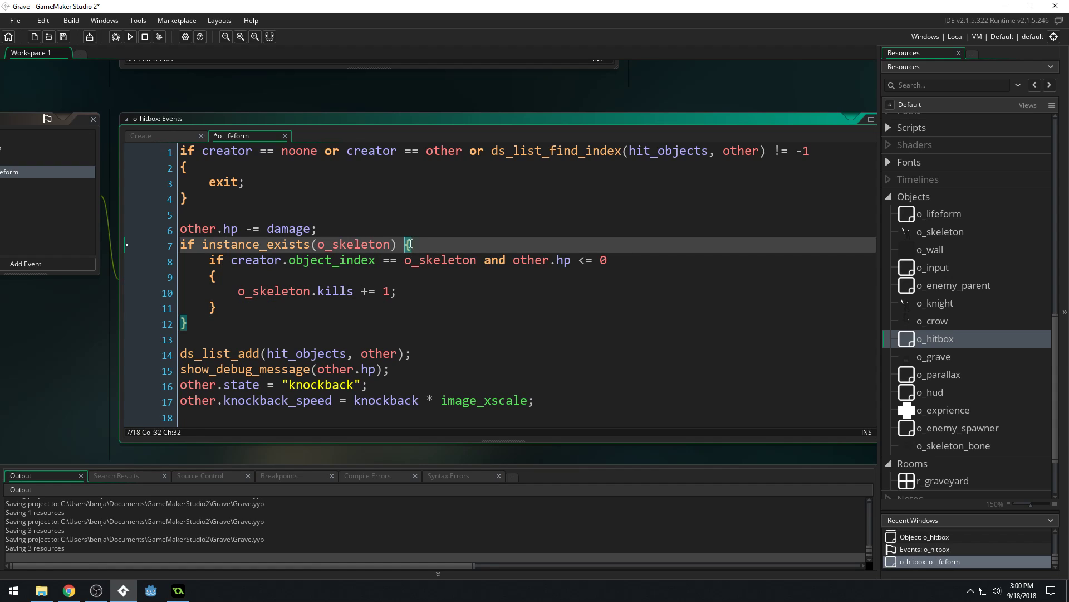
key("Return")
left_click(465, 213)
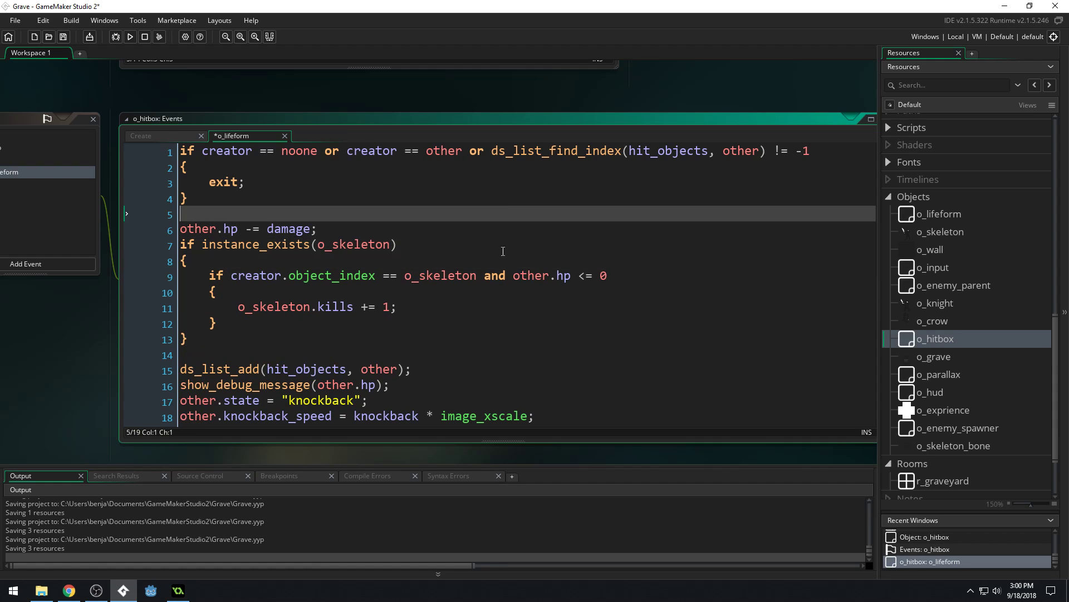
scroll(509, 296, "down", 1)
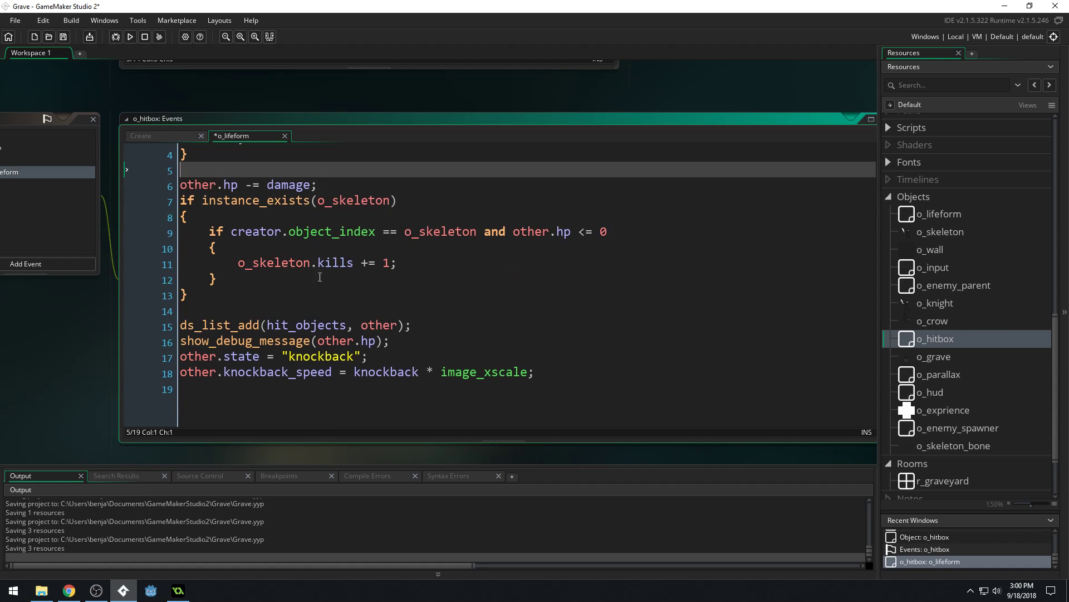
mouse_move(398, 200)
left_mouse_down()
mouse_move(201, 201)
mouse_move(609, 231)
left_mouse_up()
left_click(285, 216)
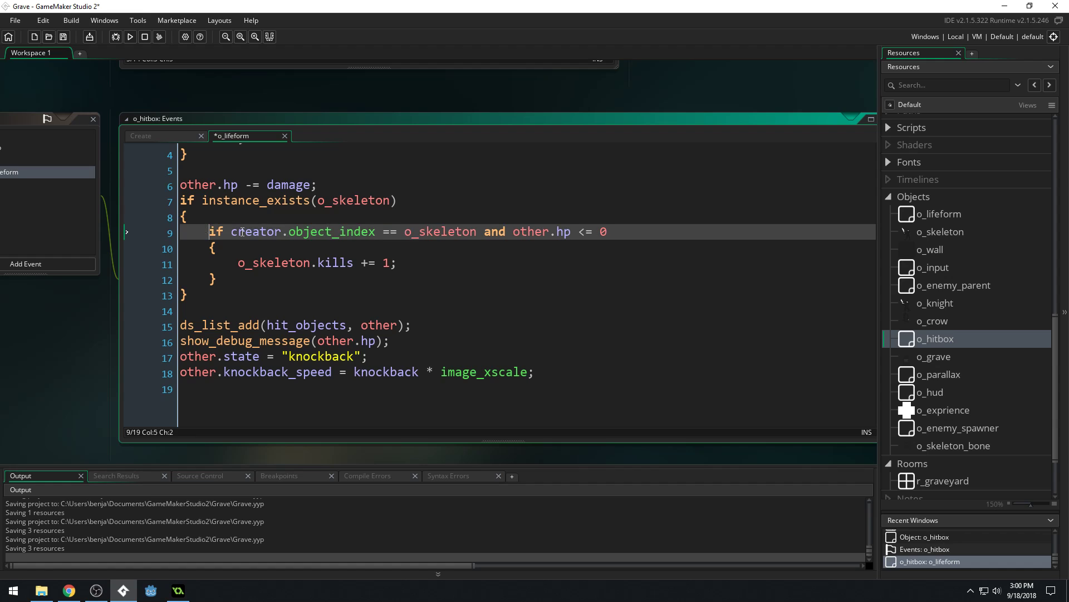
left_click(251, 285)
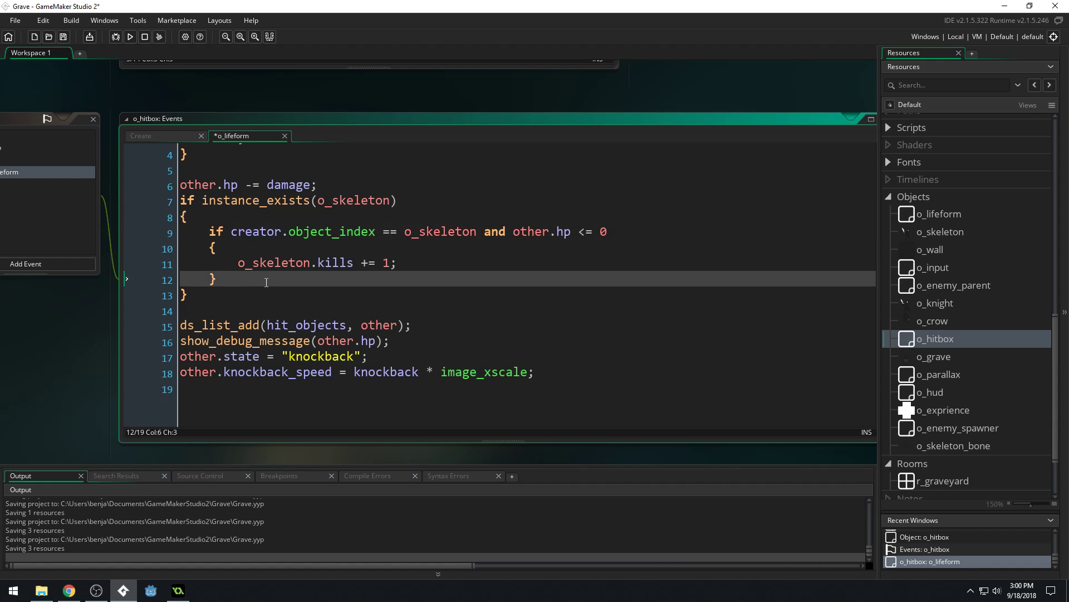
- Add a new check 'if other.object_index == o_skeleton' below the kill-count block
key("Return")
key("Return")
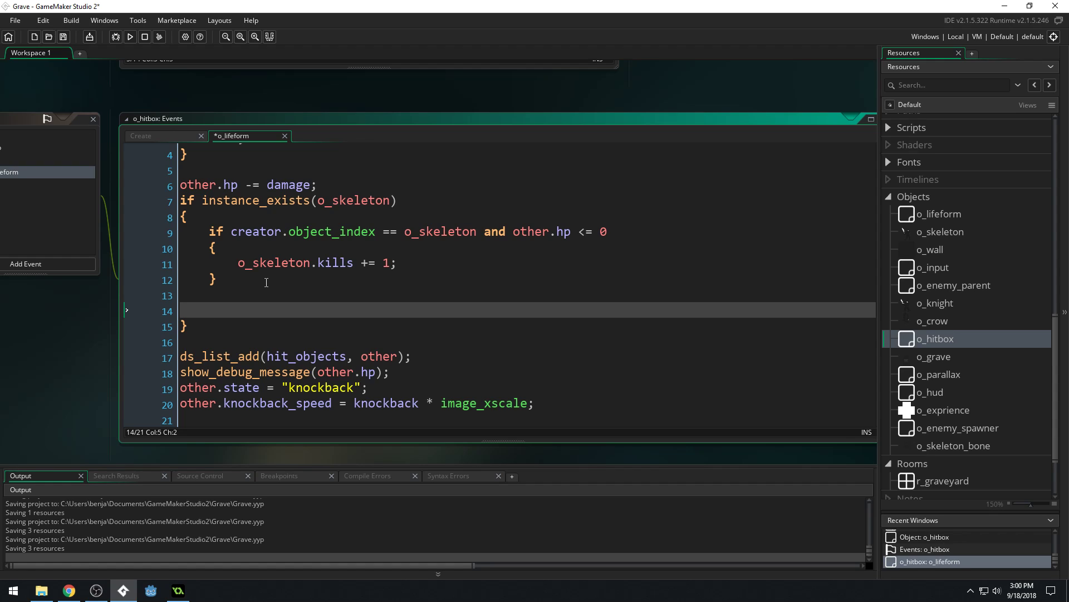
type("if other.obje")
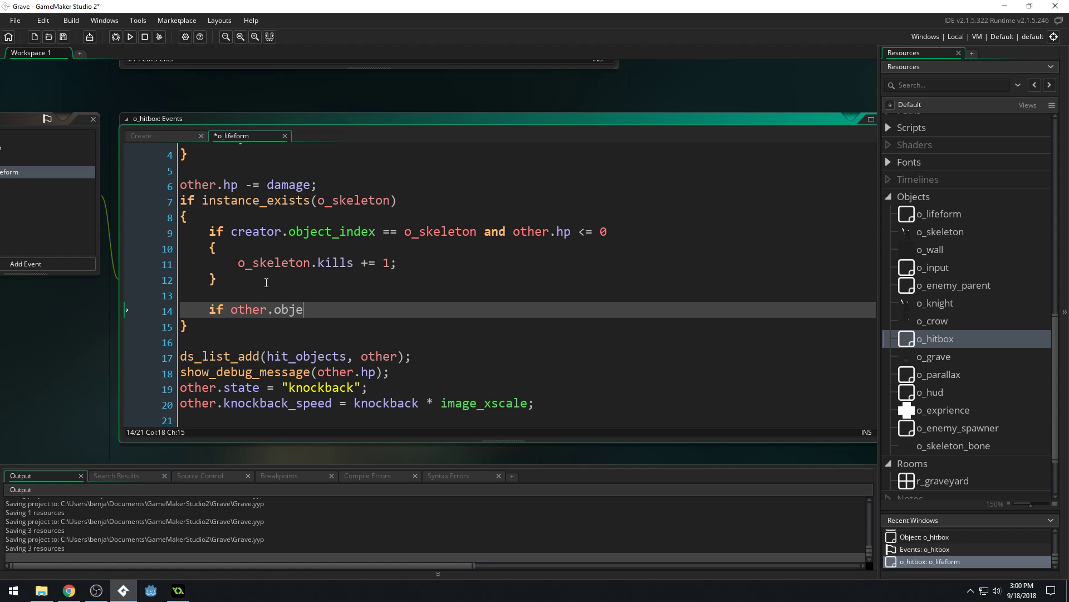
type("ct_index ==")
type(" o_ske")
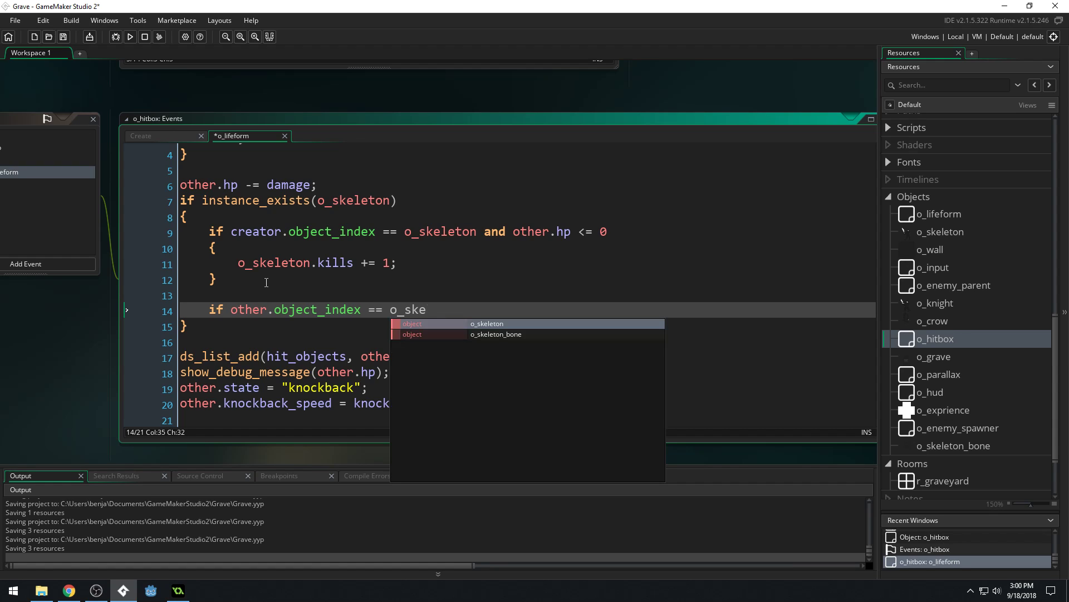
type("leton")
mouse_move(230, 231)
left_mouse_down()
mouse_move(495, 238)
mouse_move(478, 234)
left_mouse_up()
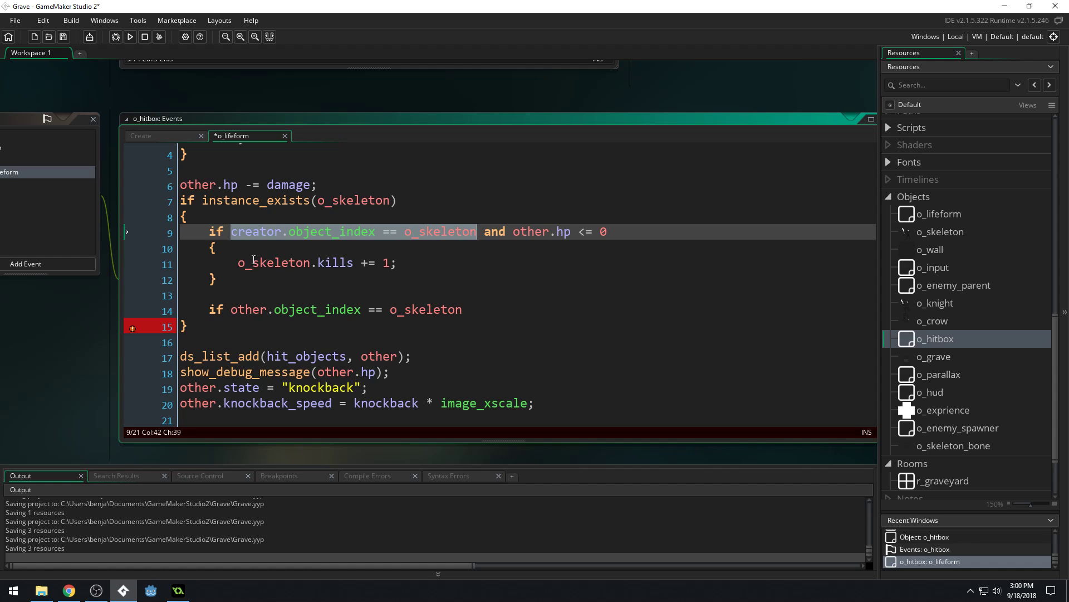
left_click_drag(254, 260, 356, 262)
left_click(482, 301)
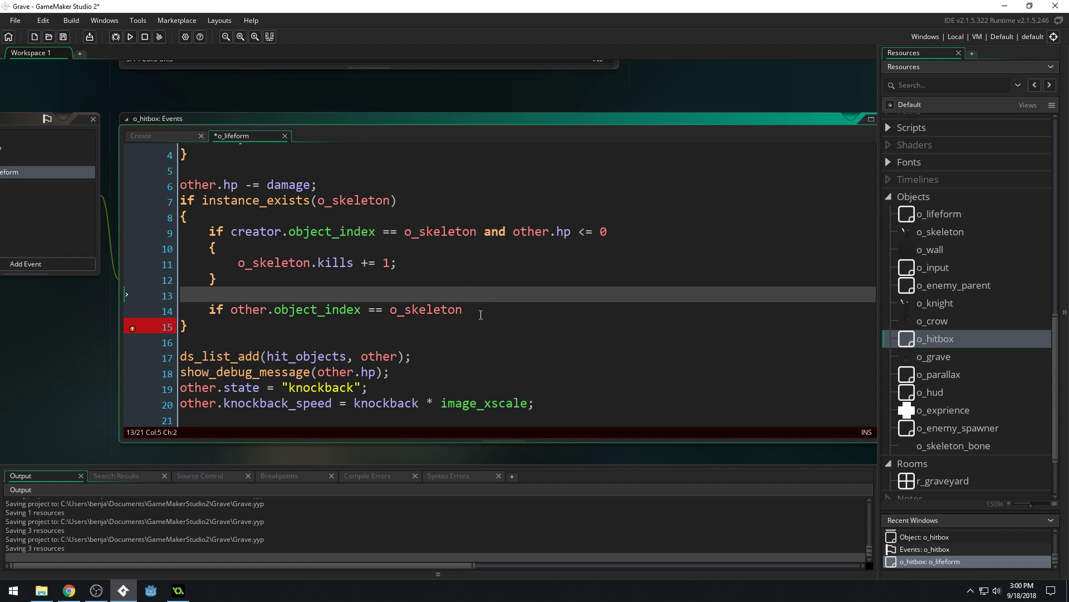
left_click(480, 315)
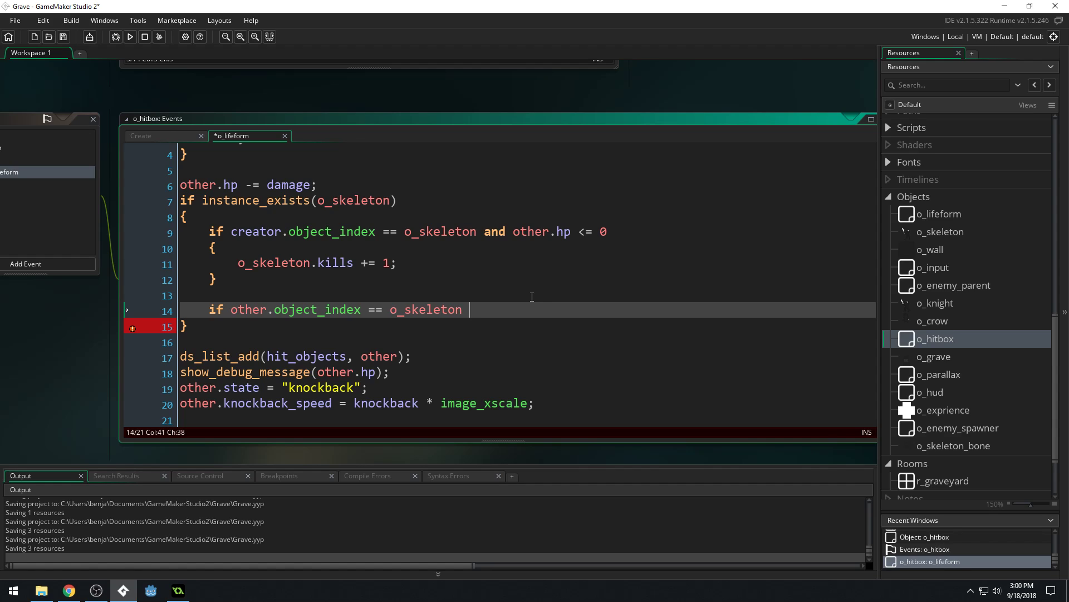
- Extend it with 'and other.hp <= 0' and open an empty braced block beneath
type("and other")
type(".hp <")
type("= ")
type("0 {")
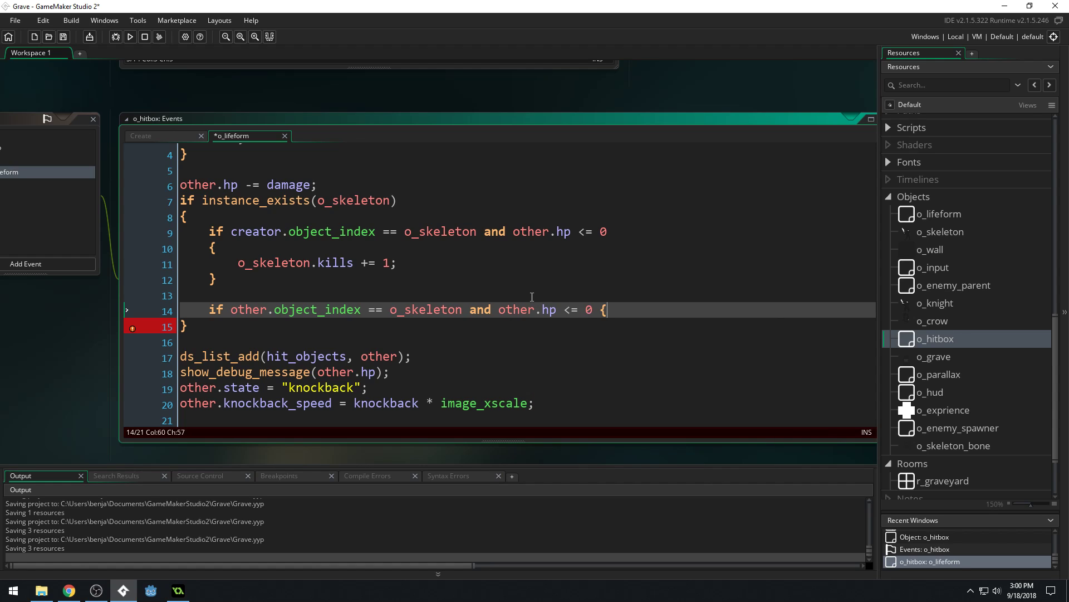
key("Return")
key("Return")
type("}")
key("Up")
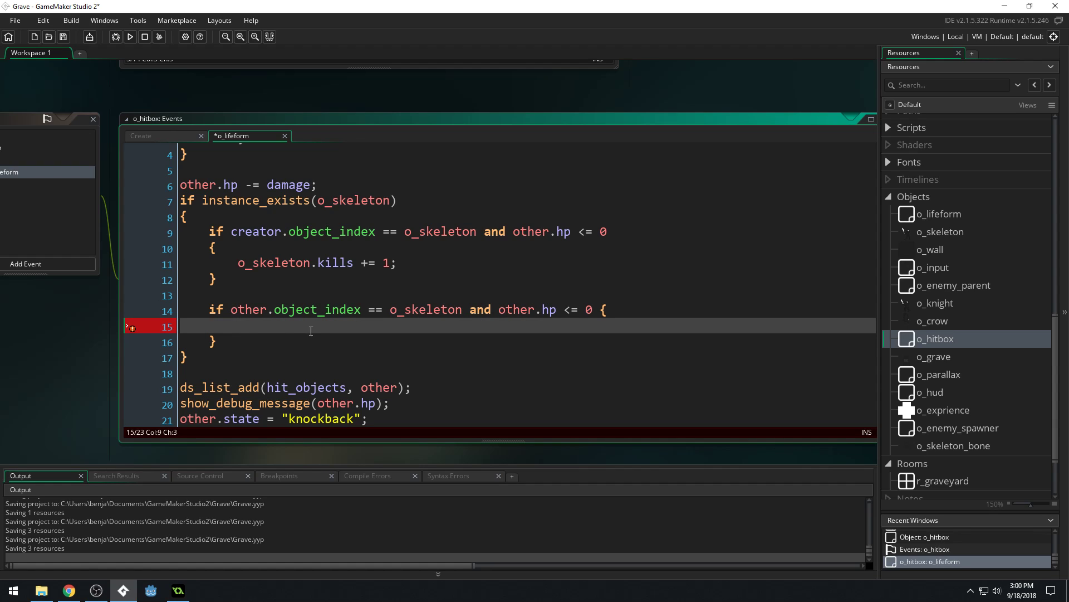
key("Tab")
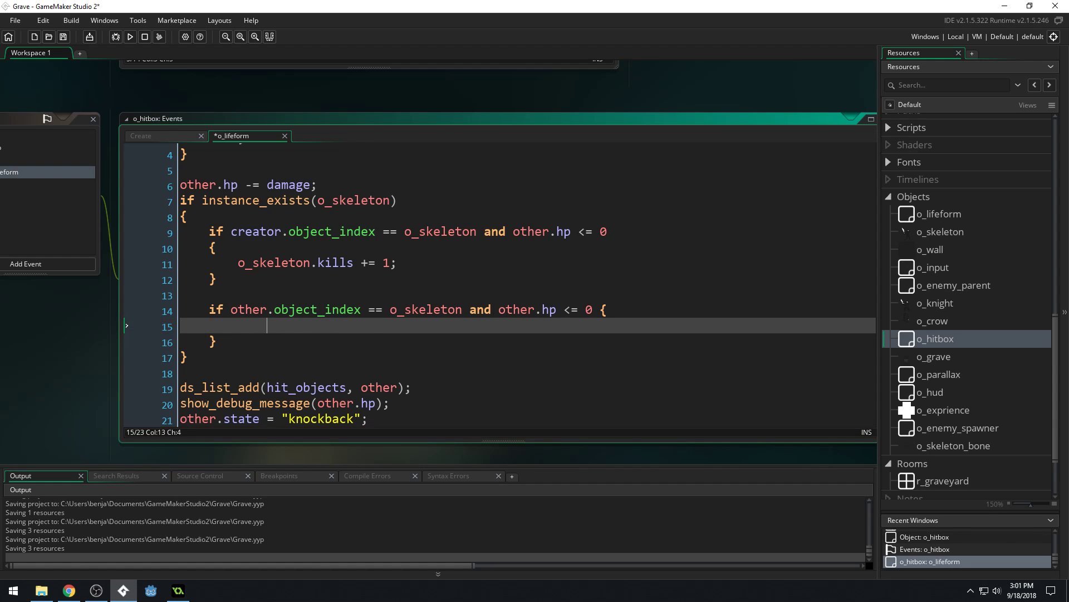
key("BackSpace")
key("F10")
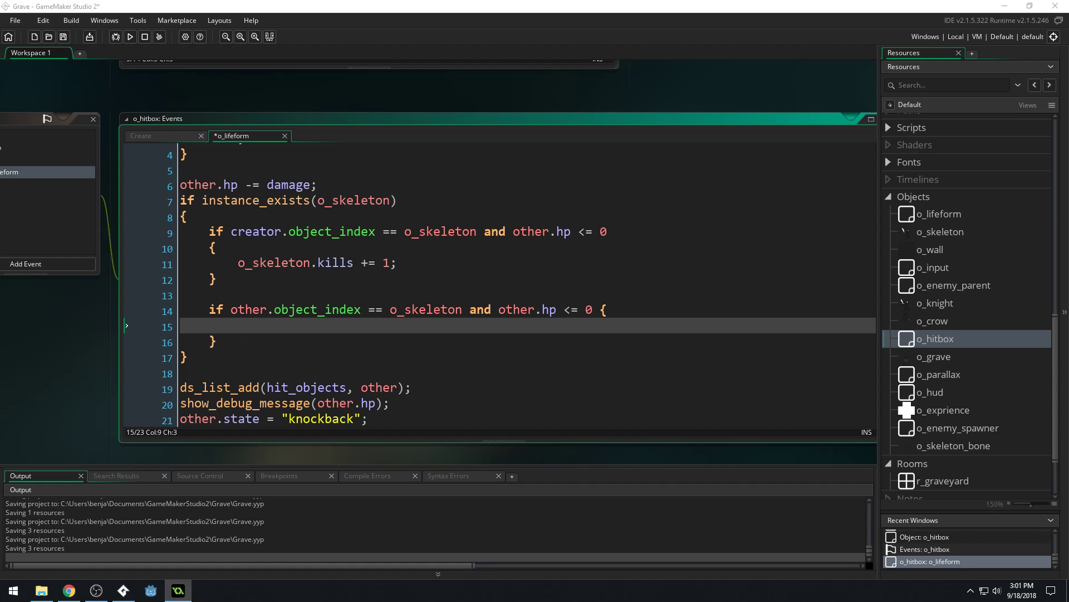
left_click(311, 327)
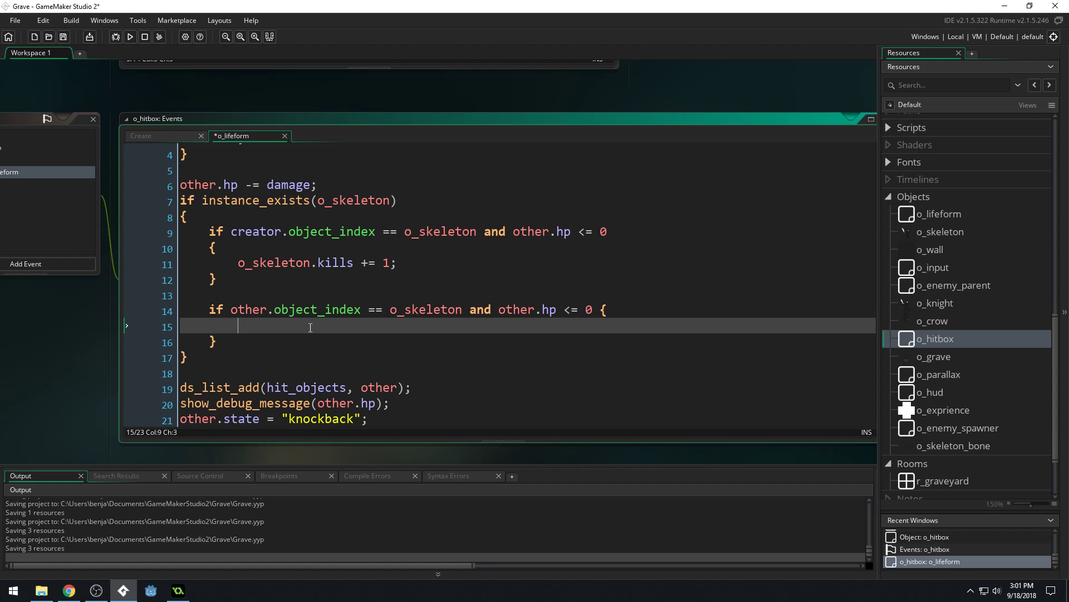
- Type 'var number = sprite_get_number(s_skeleton_bones);' on line 15
type("var ")
type("number")
type(" = sprite_get_")
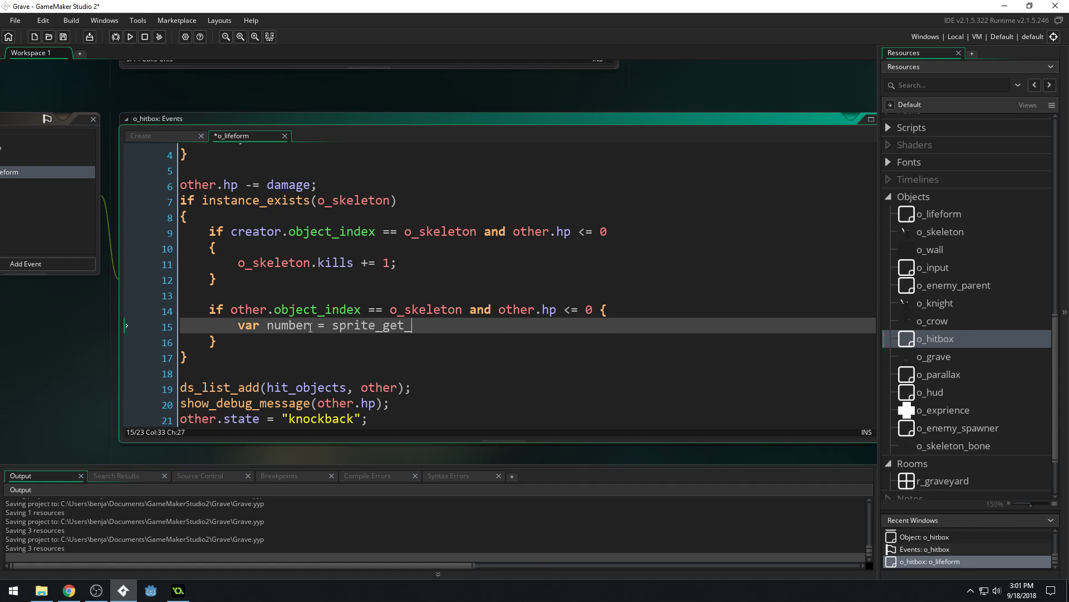
type("number(")
type("s_ske")
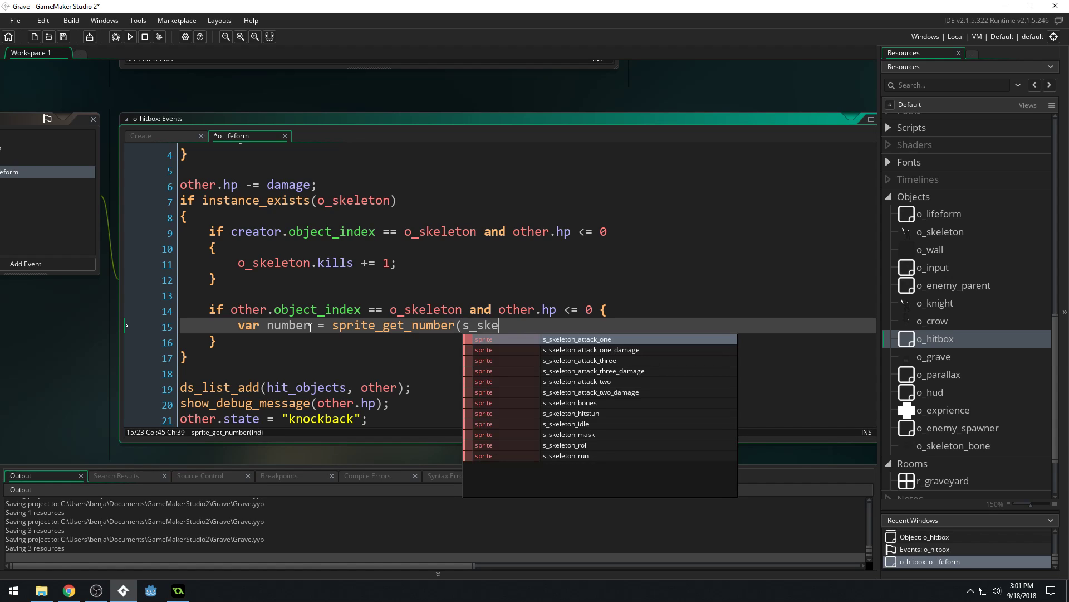
type("leton_bon")
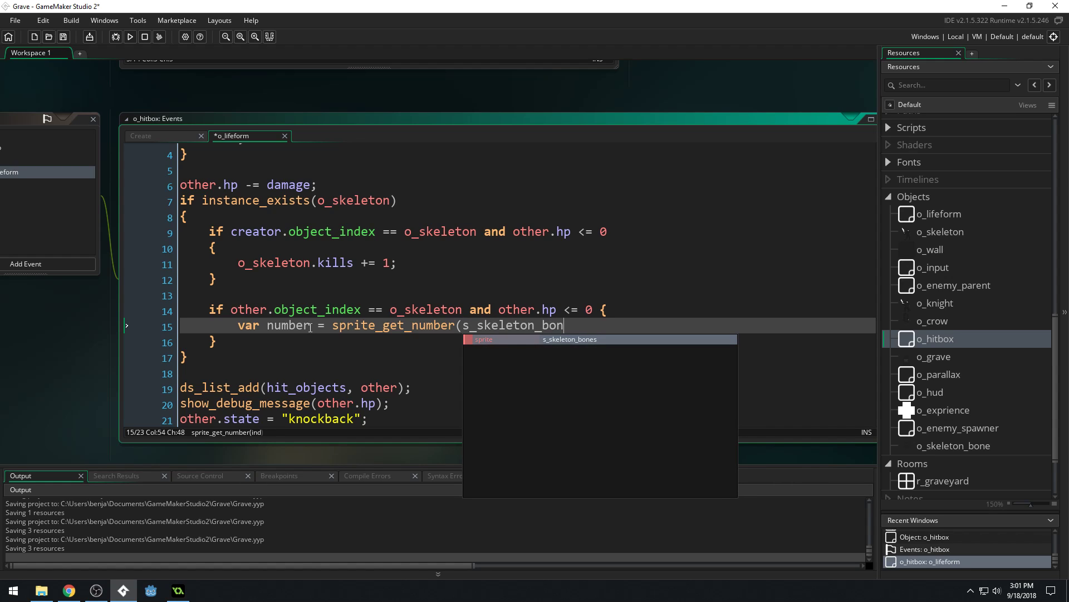
type("es)")
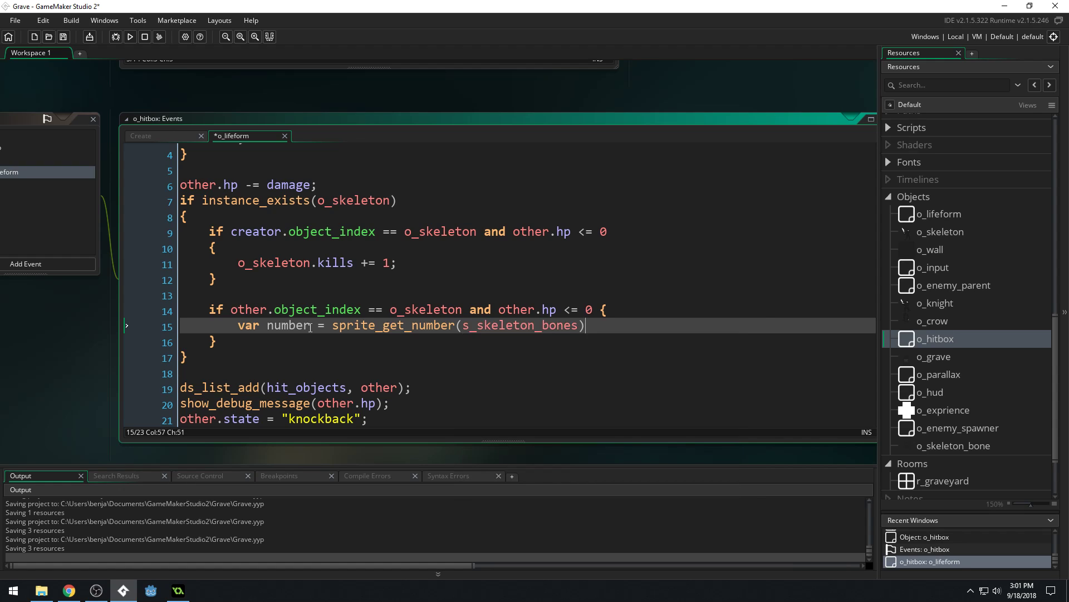
type(";")
key("Return")
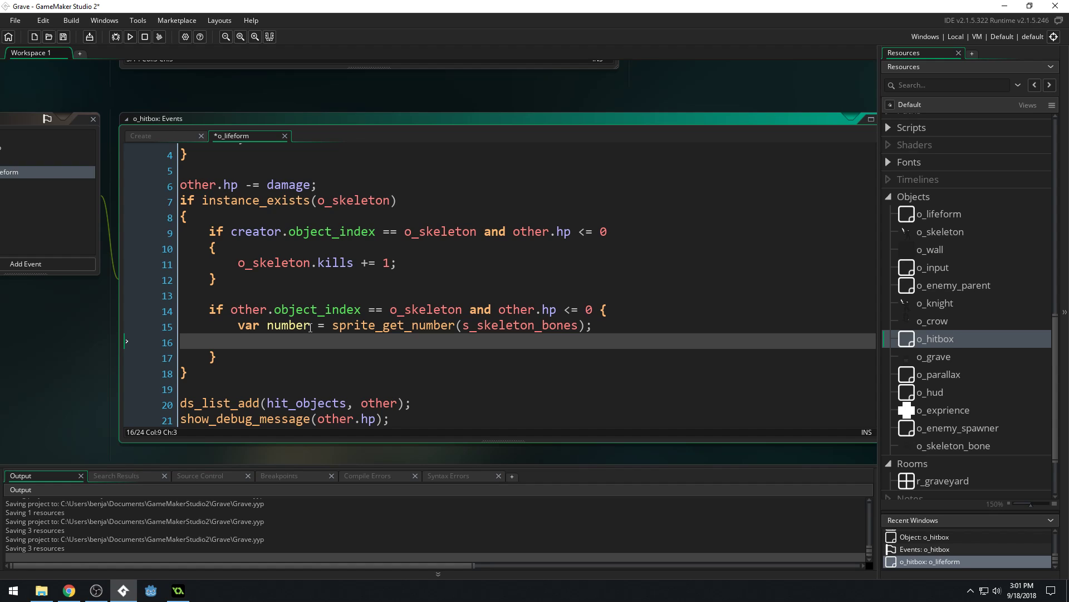
- Add a blank line, then search the code for 'for' and find no matches
key("Return")
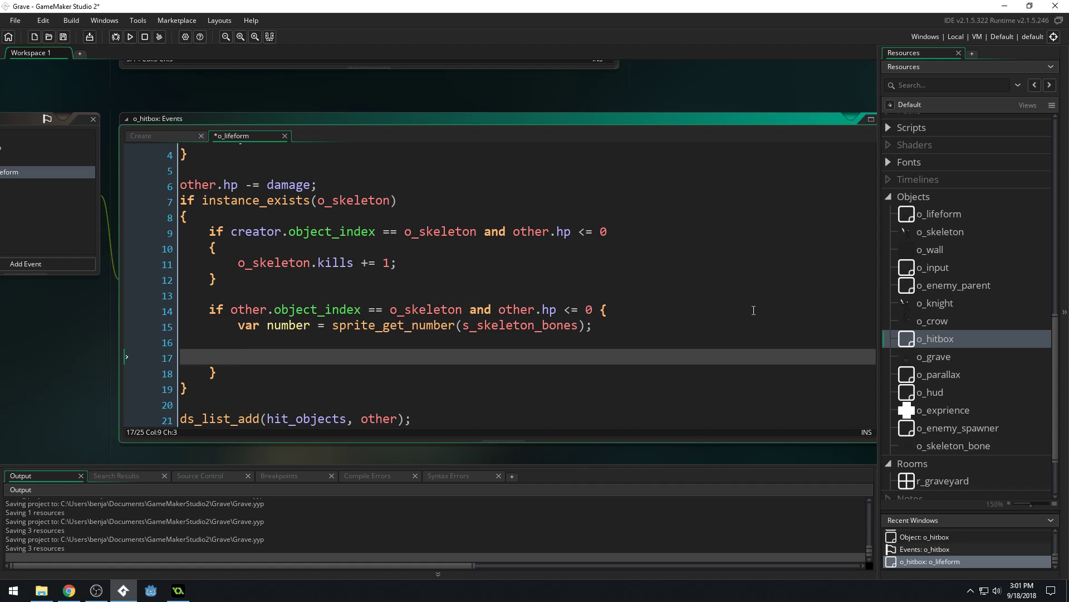
left_click(753, 310)
key("ctrl+shift+f")
type("for")
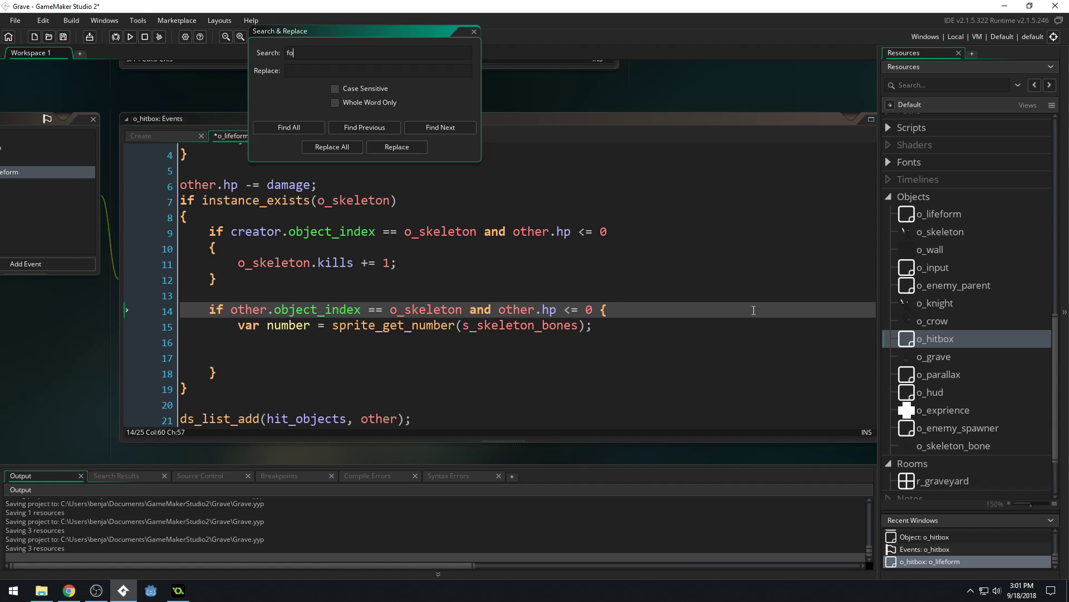
key("Return")
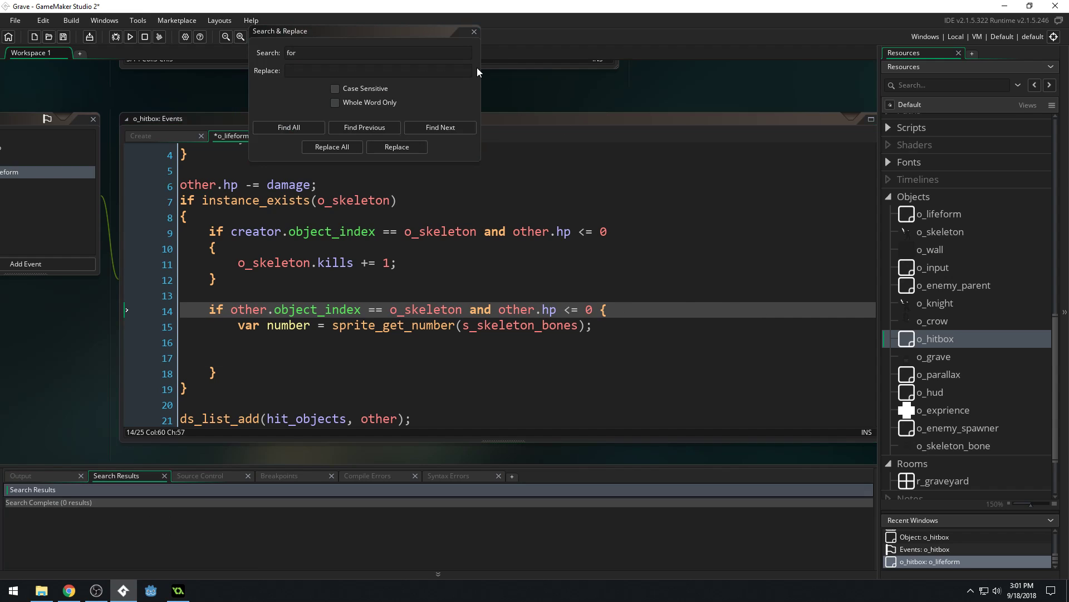
left_click(473, 33)
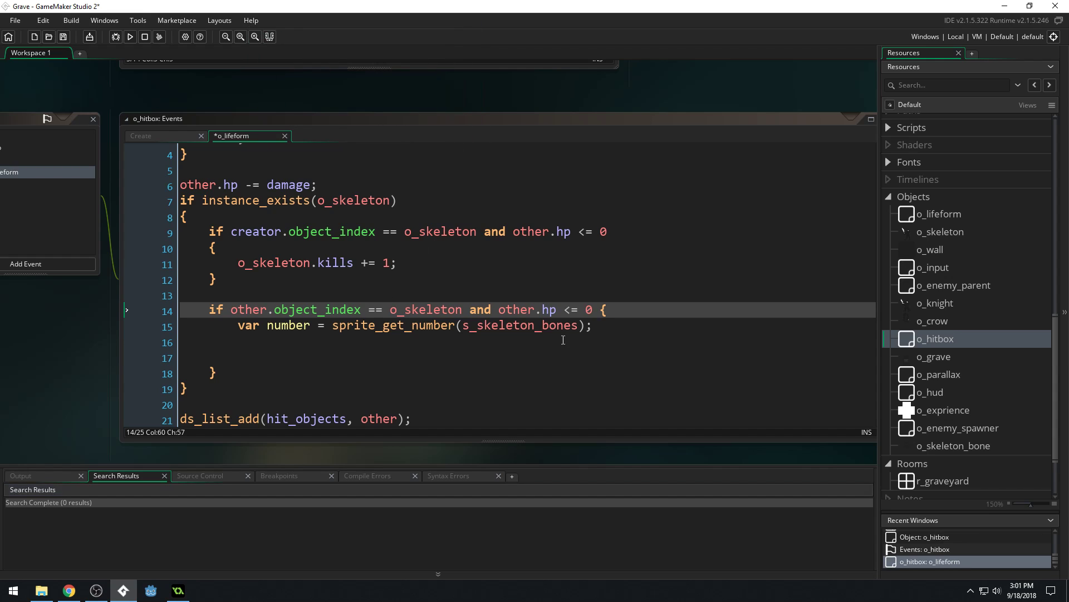
left_click(357, 351)
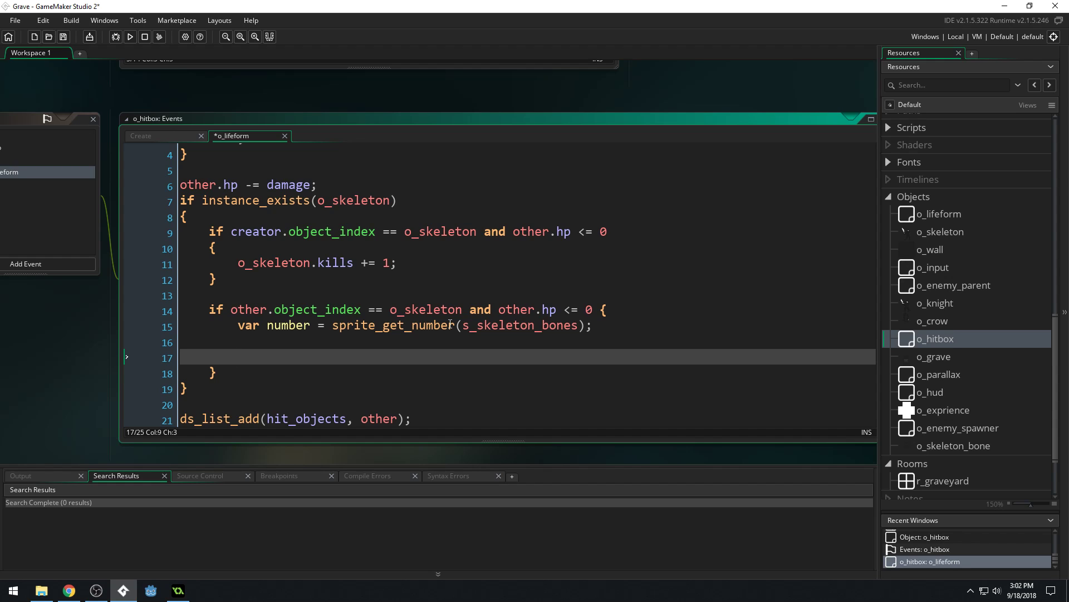
- Write the loop header 'for (var i=0; i<number; i++)' with an empty braced body
type("for (")
type("var i=")
type("0;")
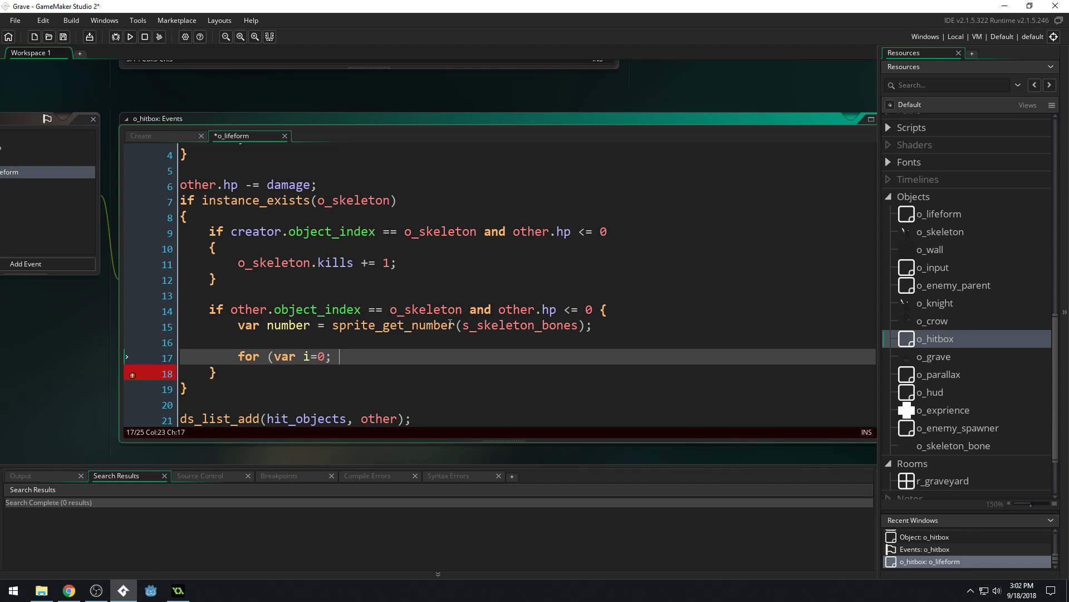
type("i<")
type("number;")
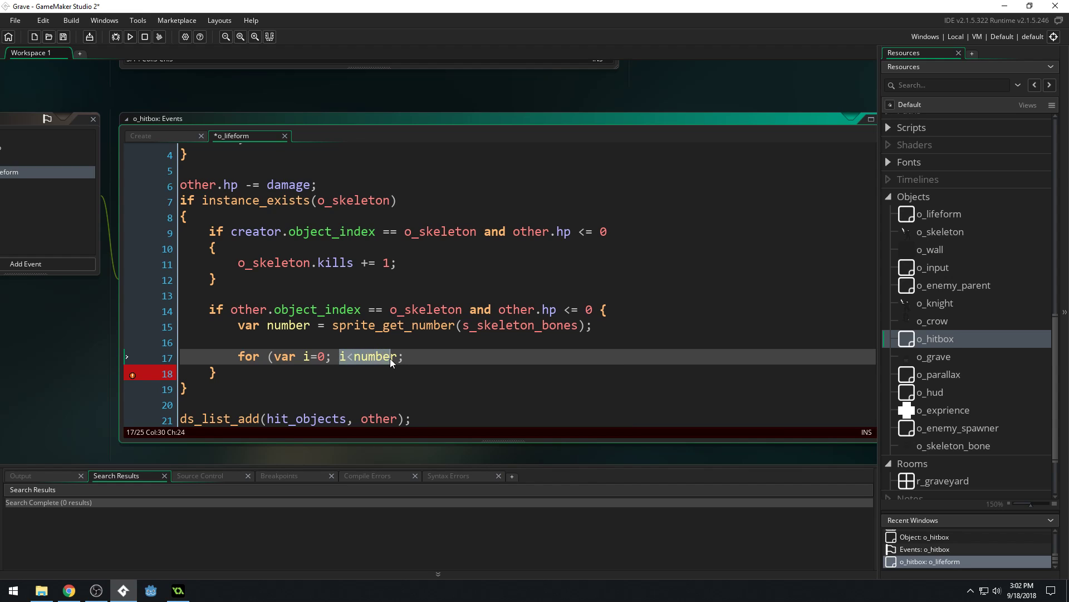
left_click_drag(341, 356, 404, 356)
left_click(443, 355)
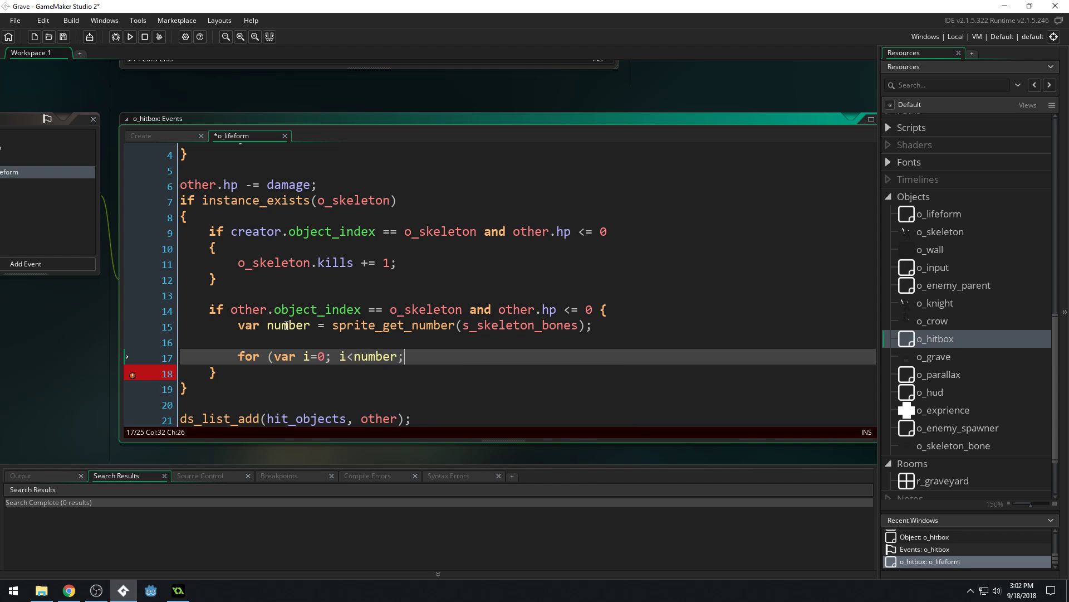
left_click_drag(268, 326, 311, 326)
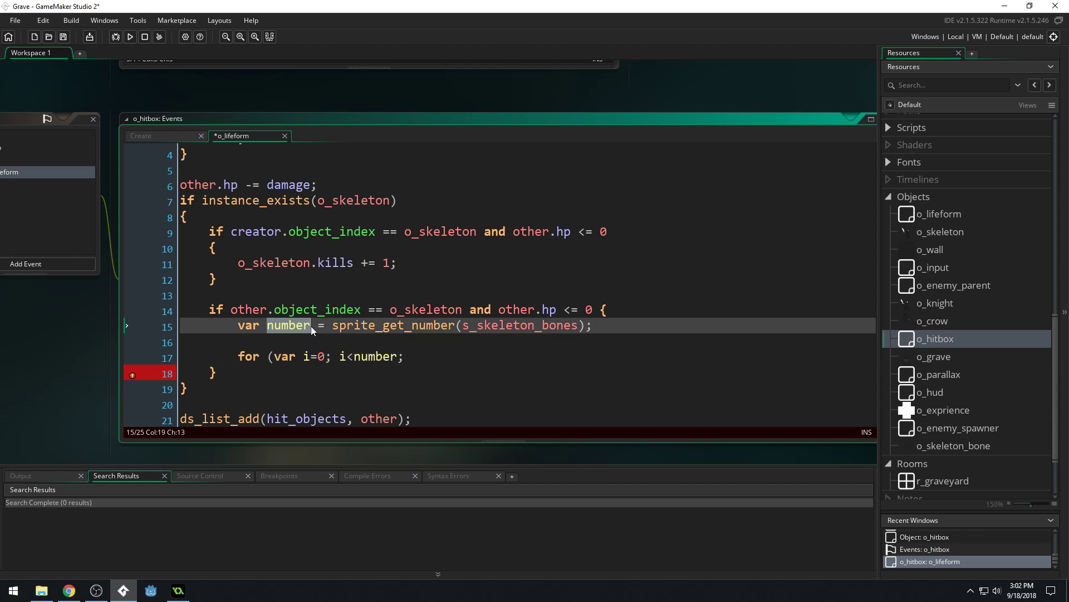
left_click(387, 355)
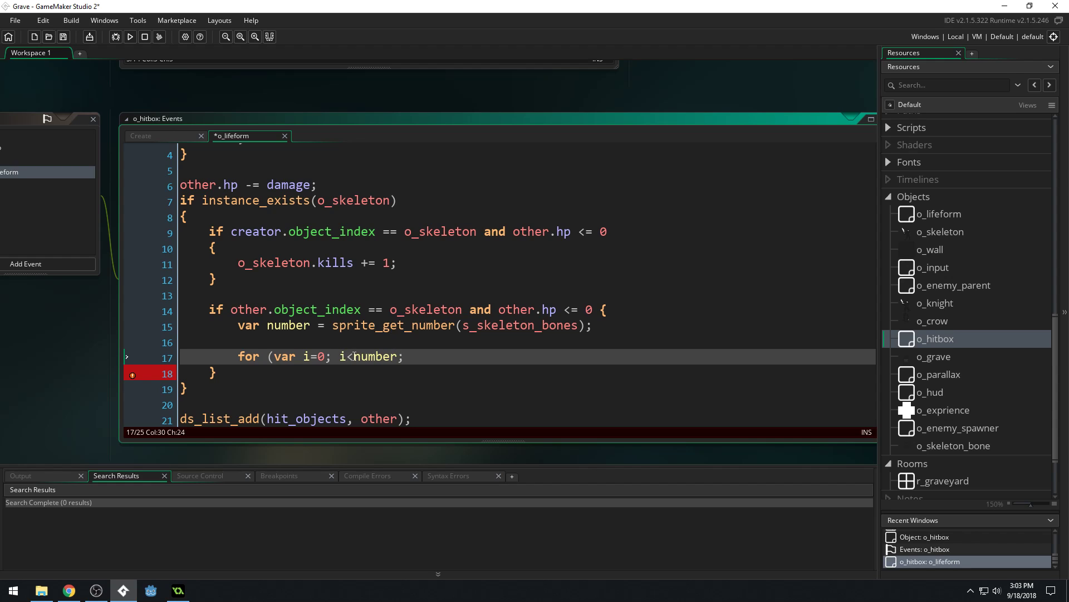
left_click(397, 355)
type("i++)")
type(" {")
key("Return")
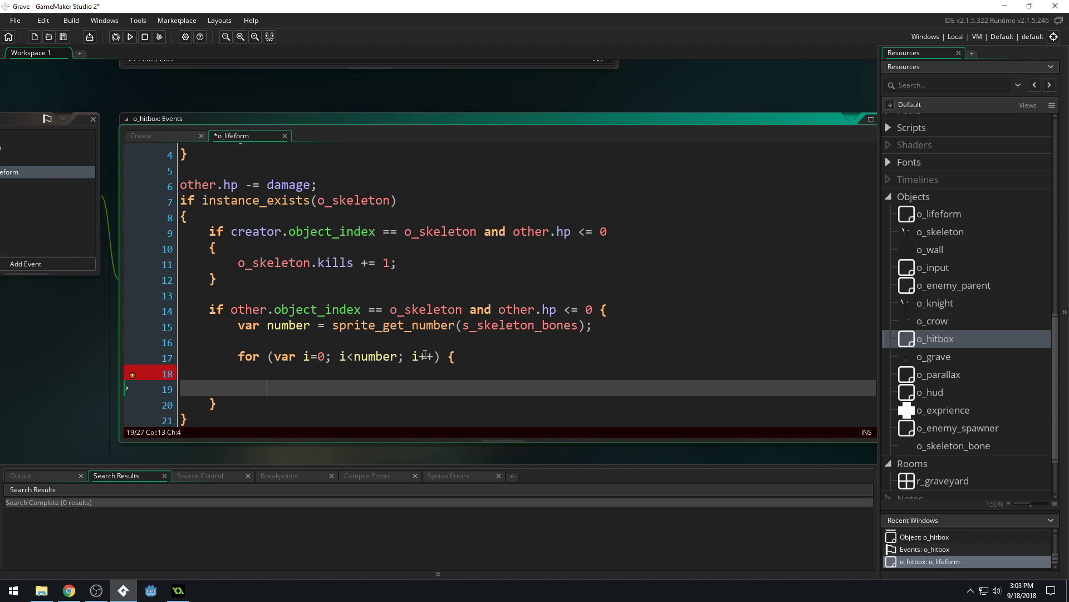
type("}")
key("Up")
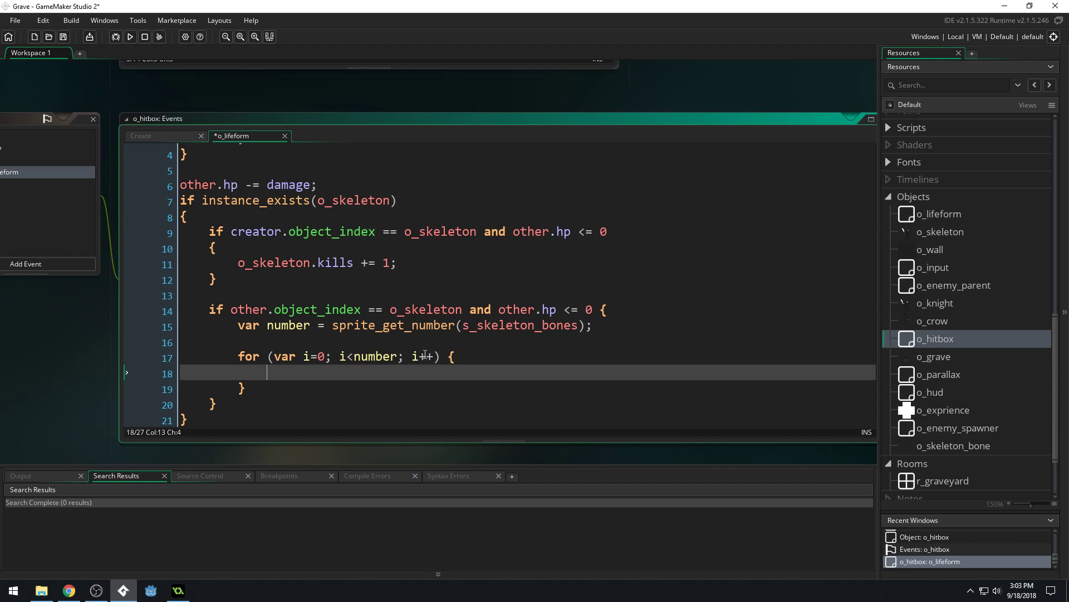
- Print each loop index with show_debug_message(i); inside the loop body
type("pr")
key("BackSpace")
key("BackSpace")
type("show_debug")
type("_message(ik")
key("BackSpace")
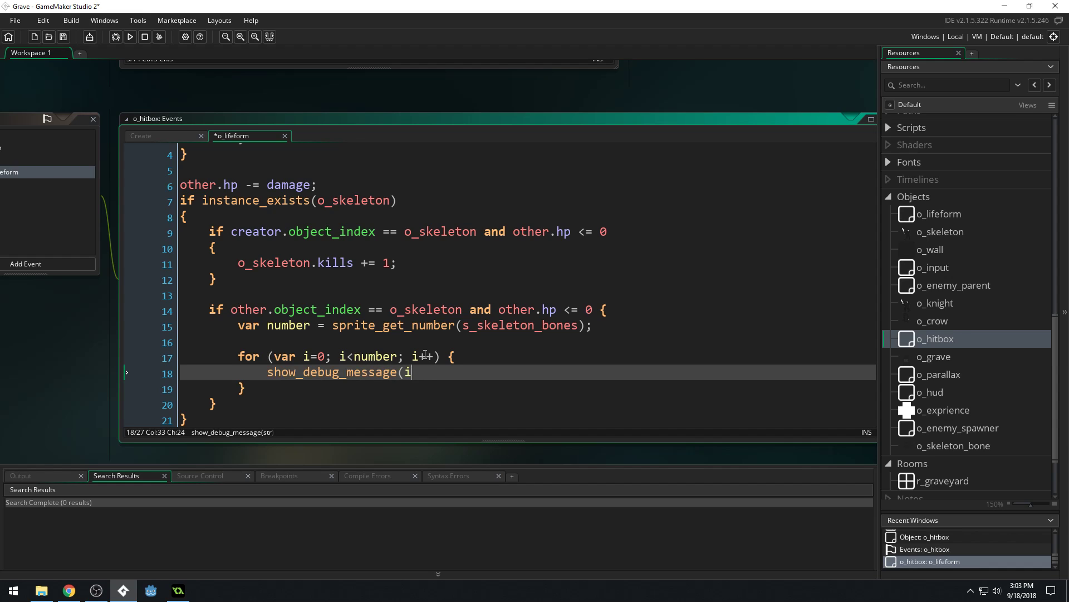
type(");")
double_click(373, 356)
left_click(444, 373)
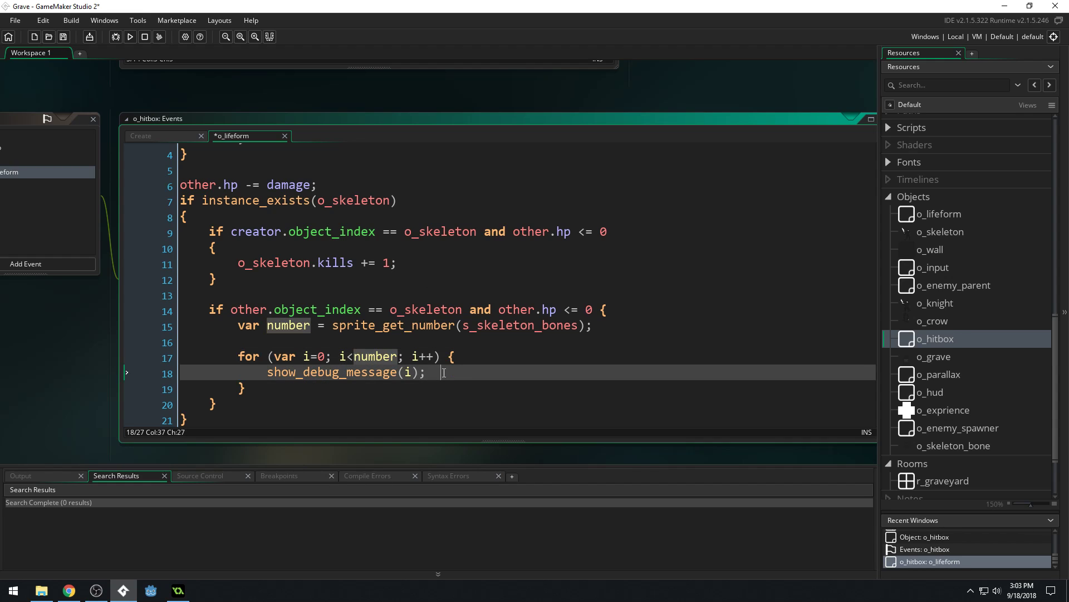
- Replace the debug line with the start of 'var bone = instance_create_layer('
key("BackSpace")
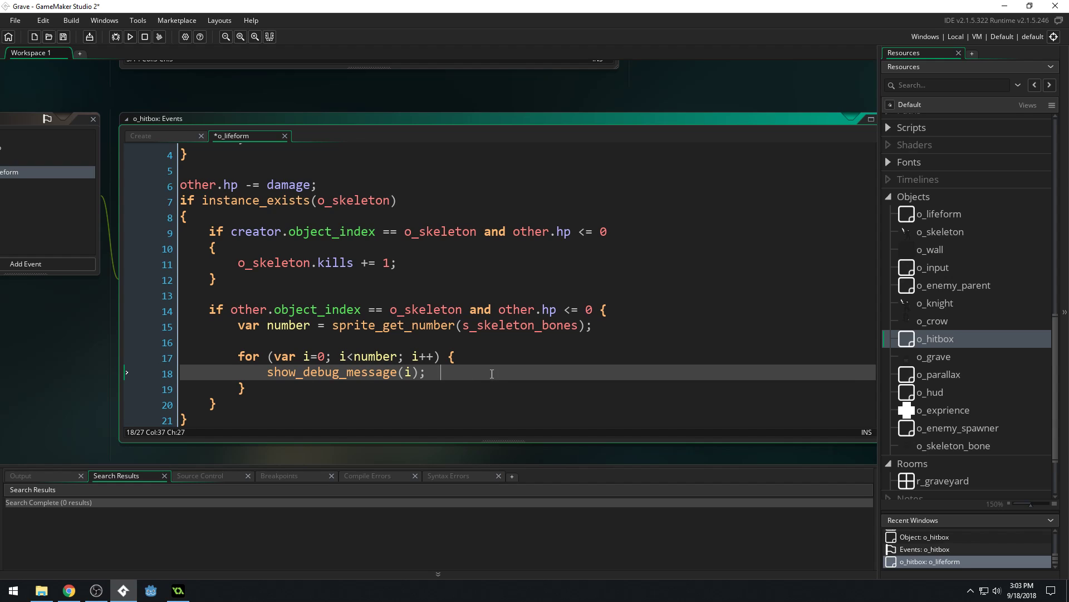
key("BackSpace")
key("BackSpace")
key("BackSpace")
key("BackSpace")
key("BackSpace")
key("BackSpace")
key("BackSpace")
key("BackSpace")
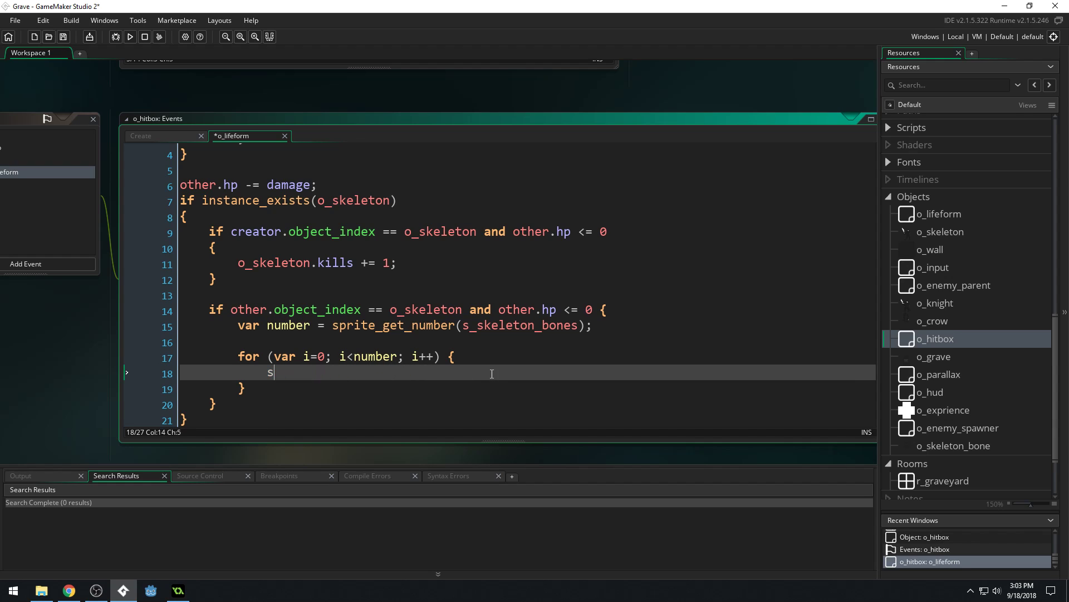
key("BackSpace")
type("var _bo")
key("BackSpace")
key("BackSpace")
key("BackSpace")
type("bone = ")
type("instance_cr")
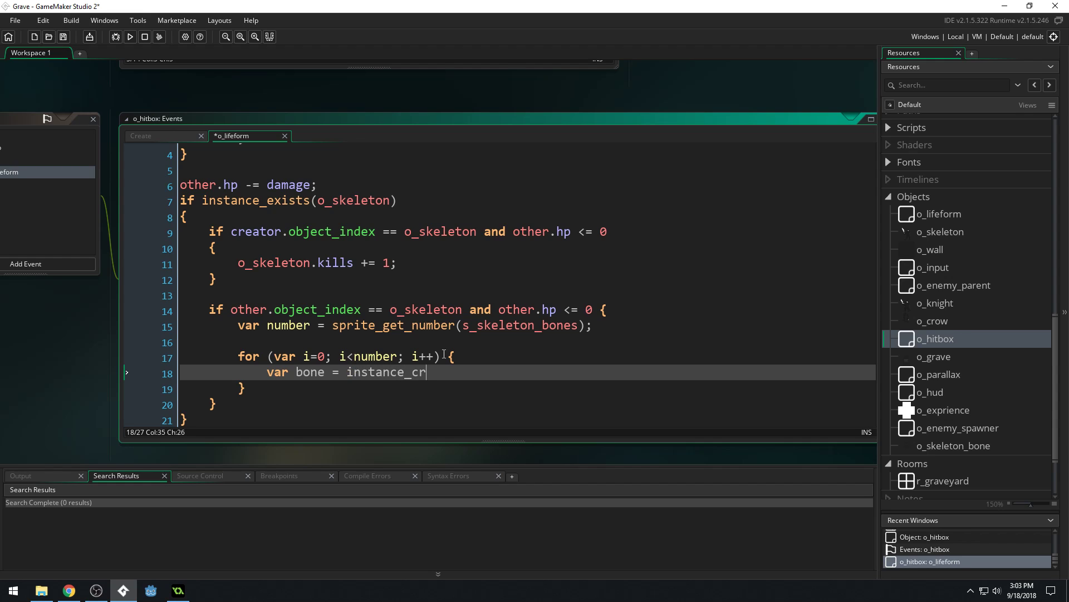
type("eate_")
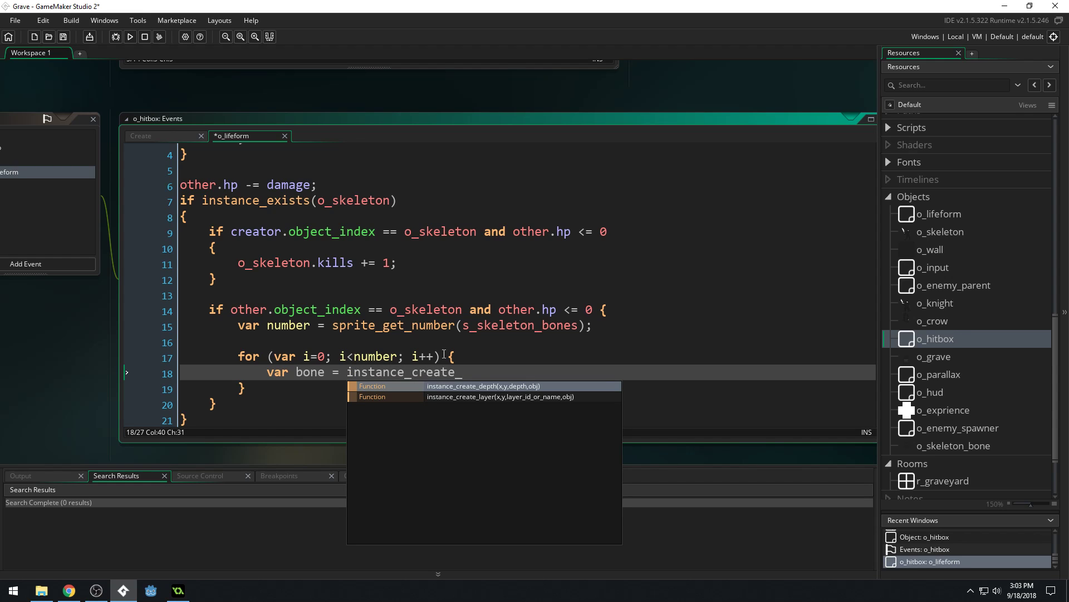
type("l")
key("Return")
type("(")
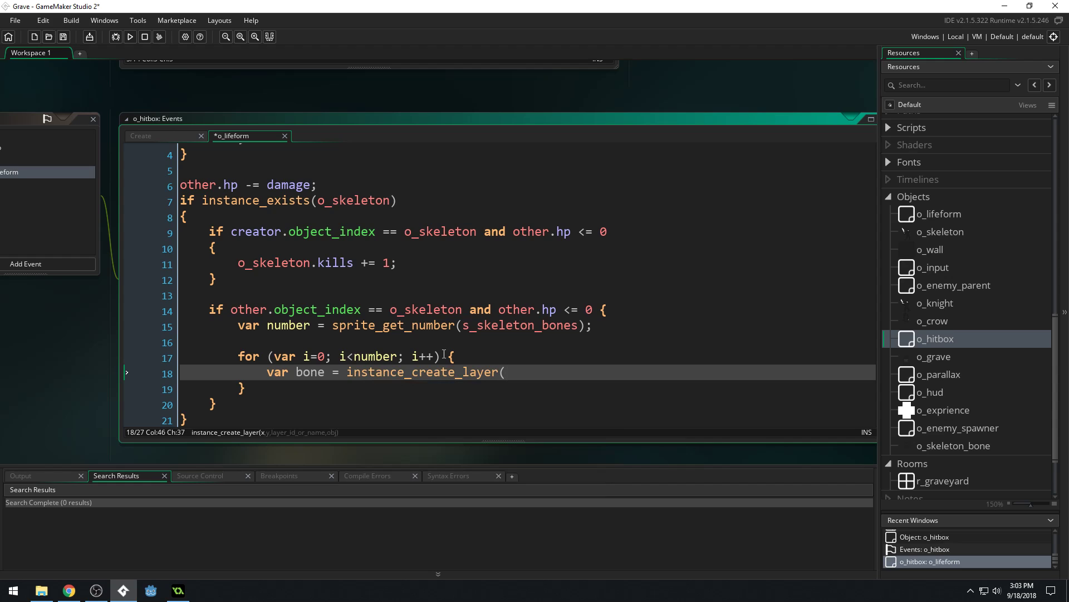
- Above it, set bx = other.x + random_range(-8, 8) and by = other.y + random_range(-24, 8)
key("Home")
key("Return")
key("Up")
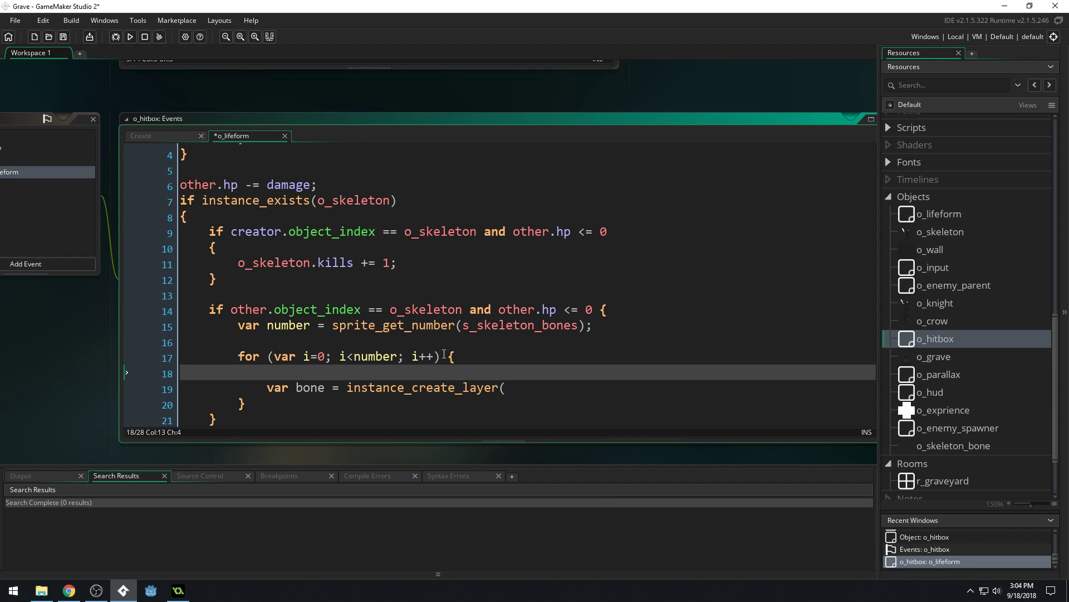
type("var b")
type("x")
type(" = ")
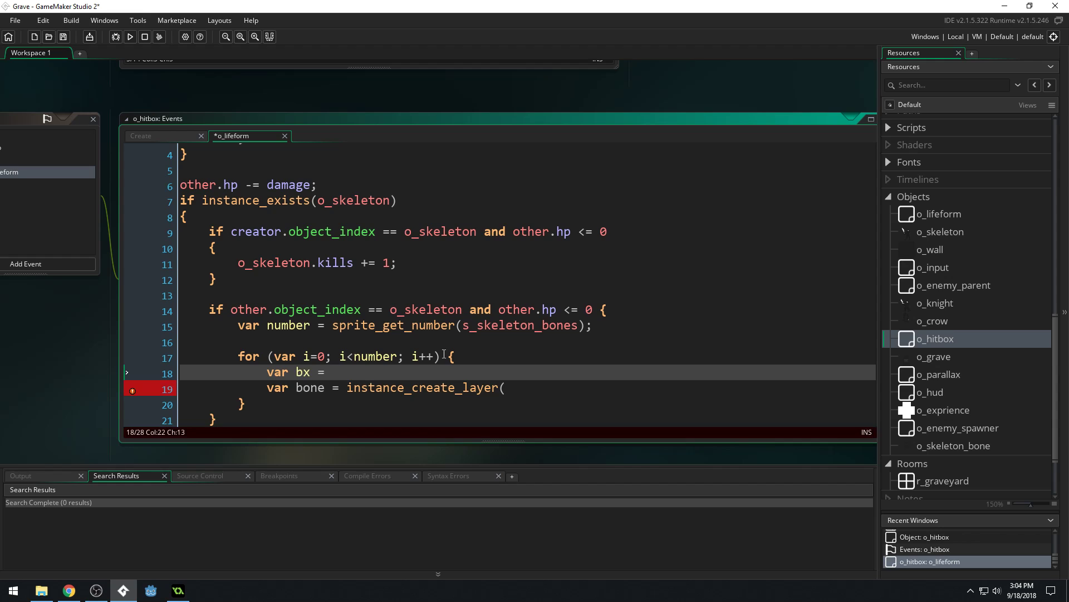
type("other")
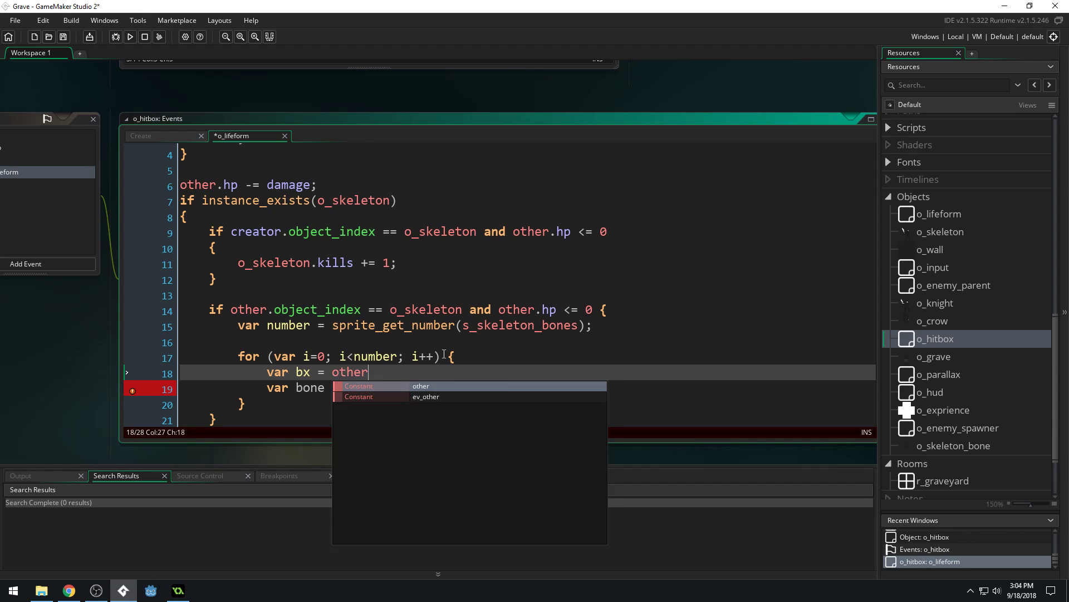
type(".x")
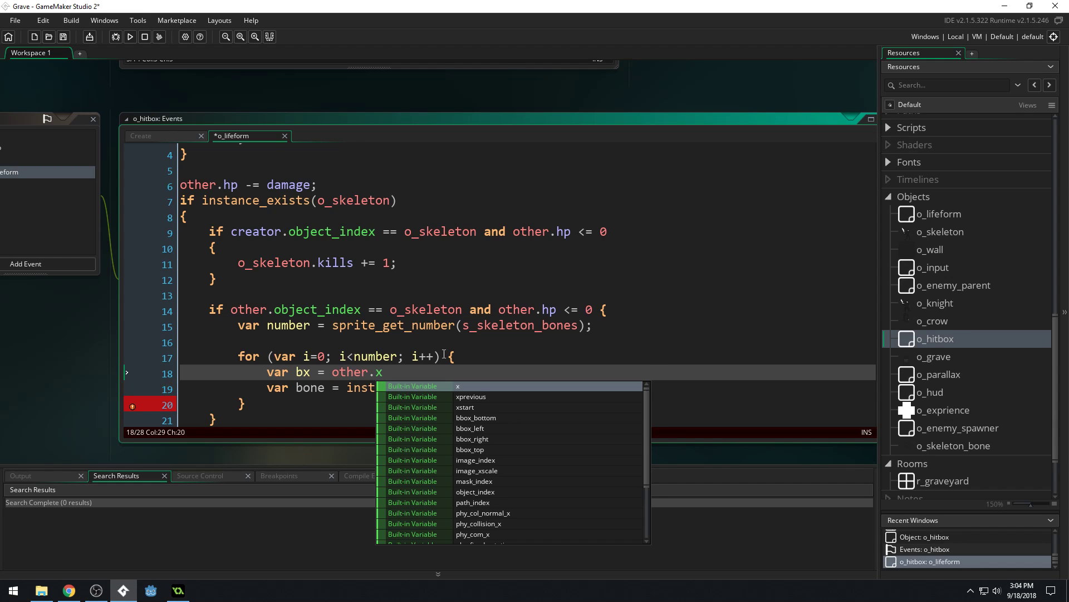
type(" + rang")
key("BackSpace")
type("d")
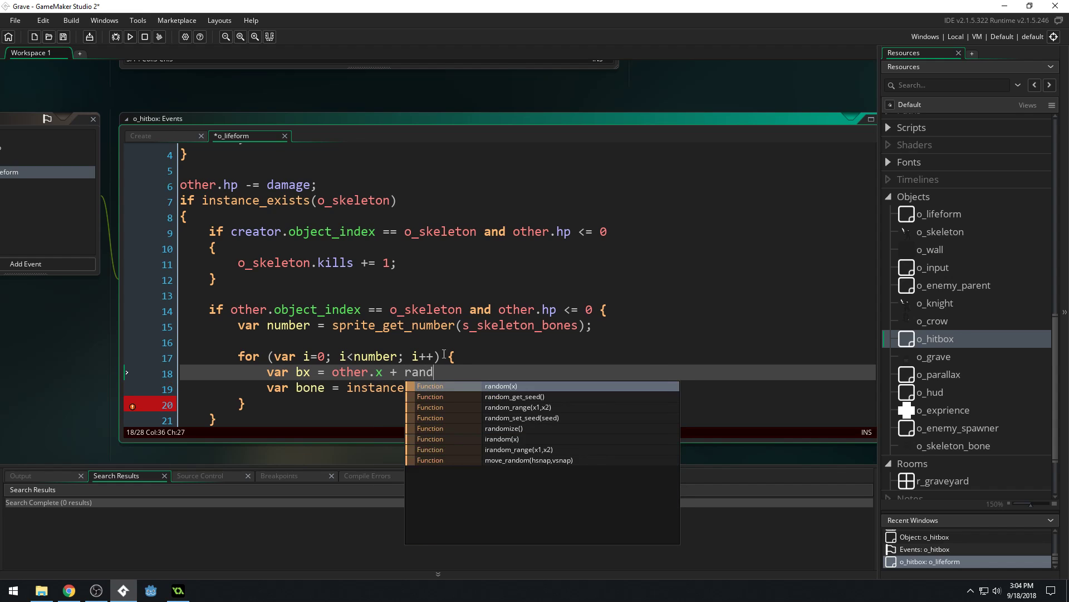
type("om_range(")
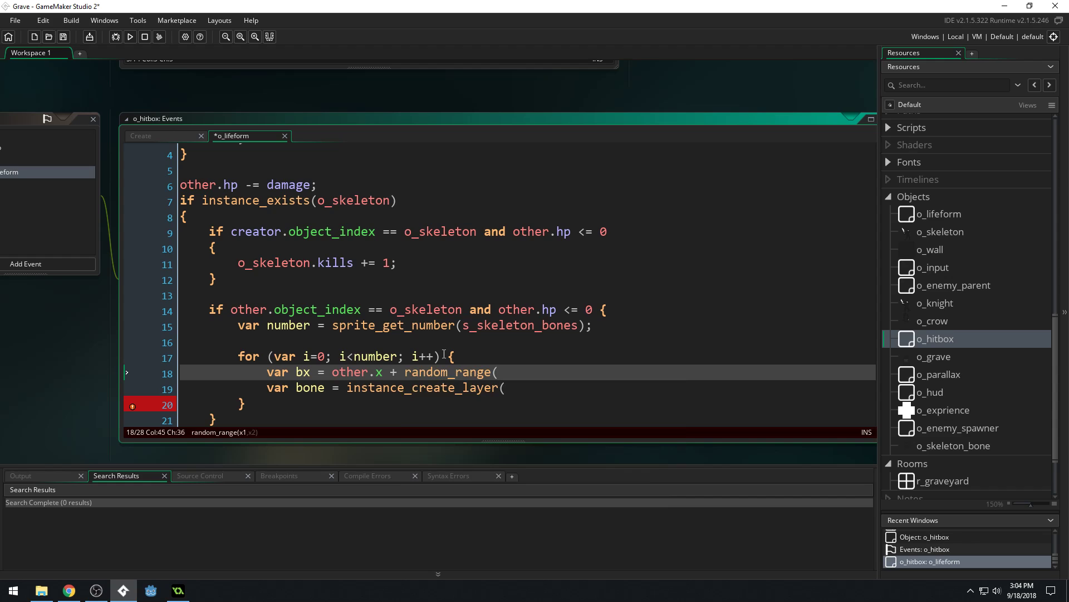
type("-8, 8")
type(");")
key("Return")
type("var ")
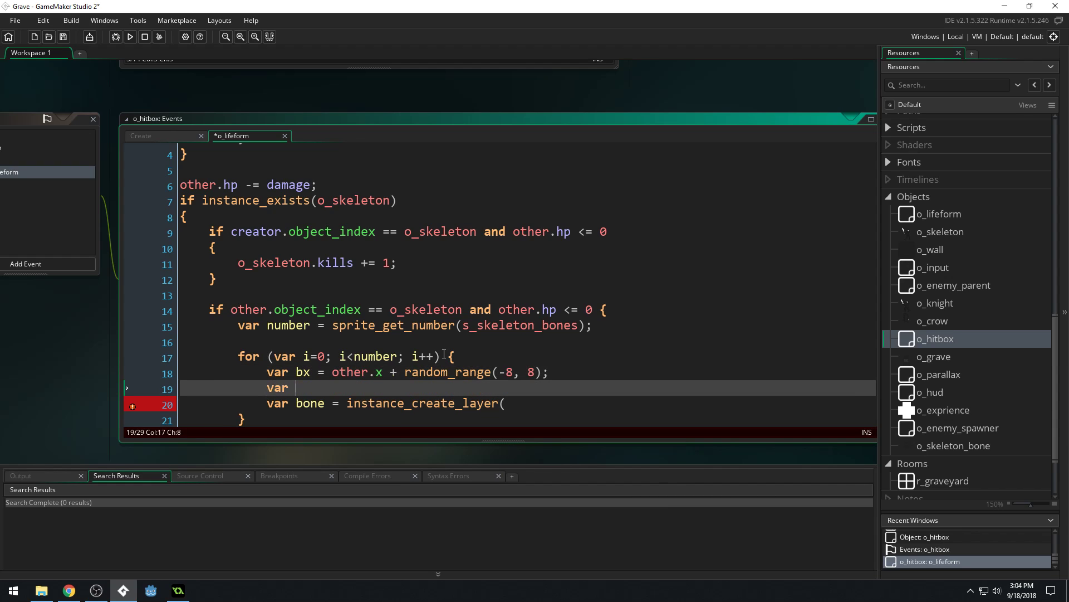
type("by = other.y ")
type("+ random_ran")
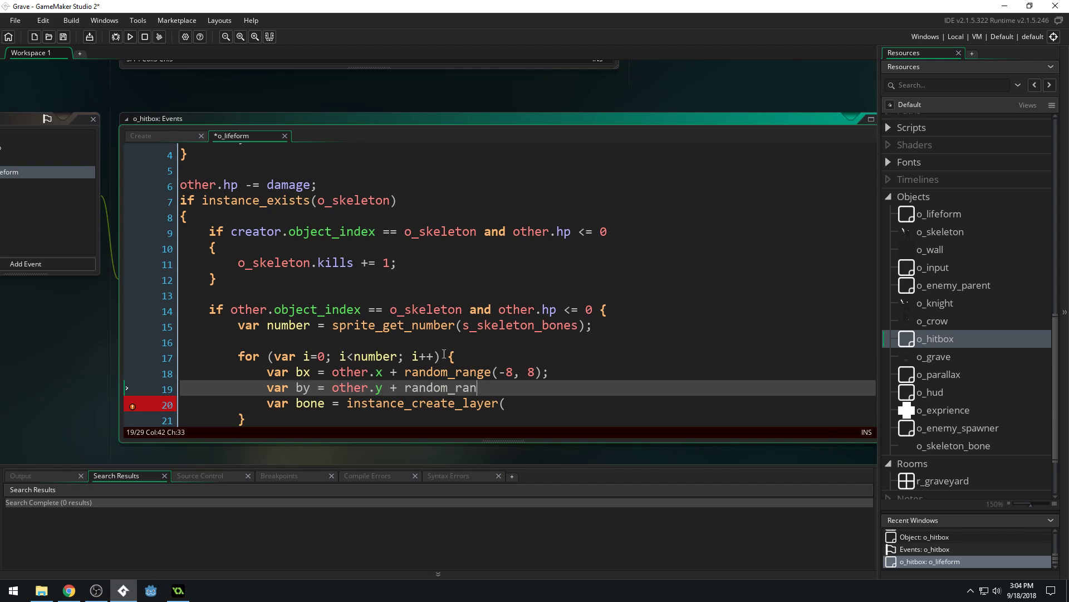
type("ge(")
type("-")
type("8, 8")
key("BackSpace")
key("BackSpace")
key("BackSpace")
key("BackSpace")
type("24, ")
type("8);")
- Complete instance_create_layer(bx, by, "Instances", o_skeleton_bone) for the bone variable
left_click(529, 399)
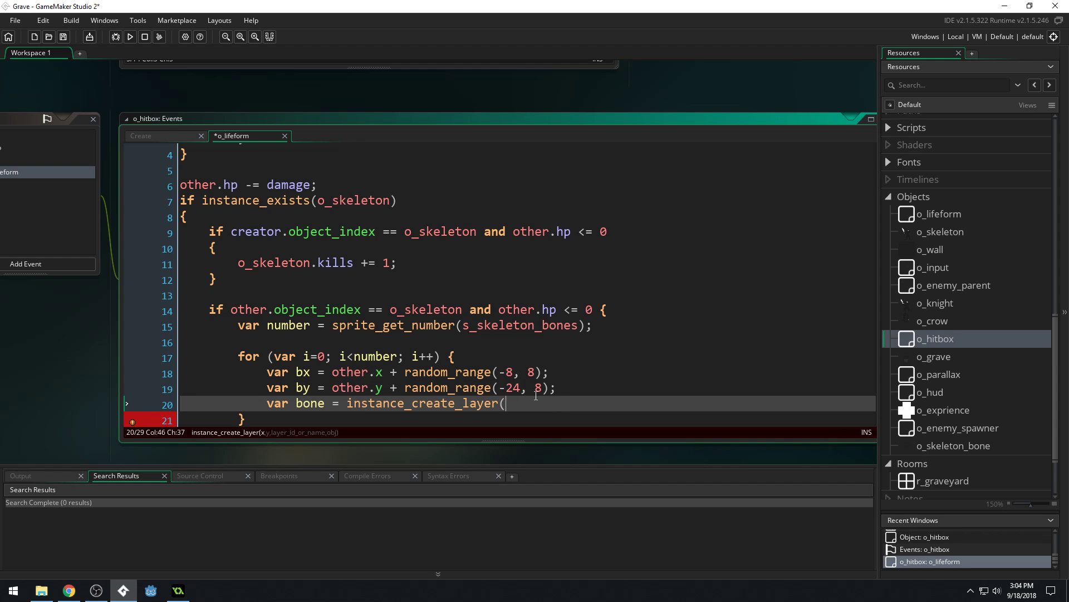
type("bx, by")
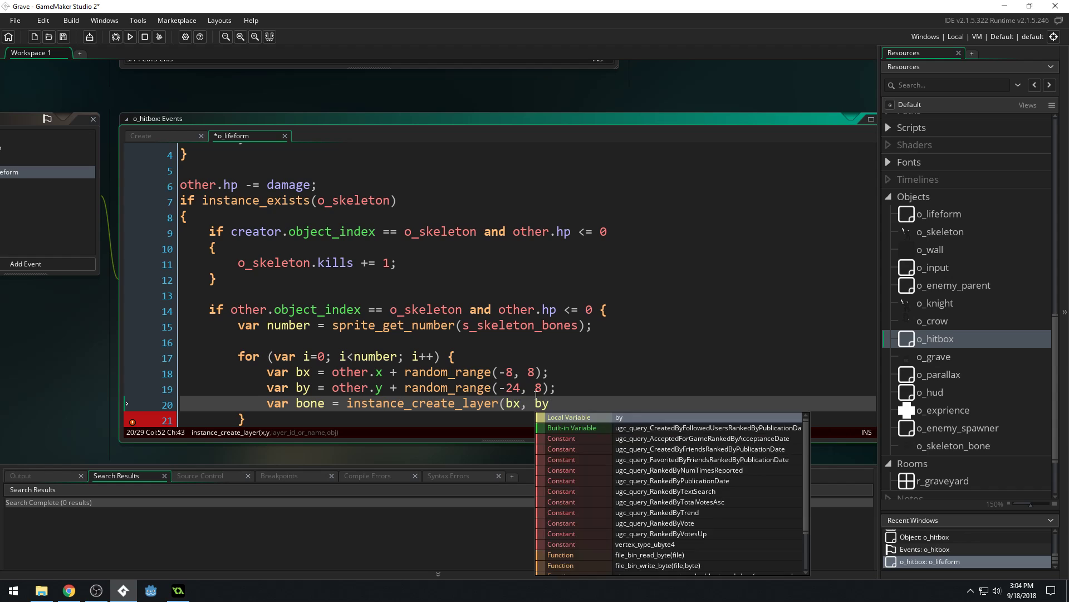
type(", \"Instanc")
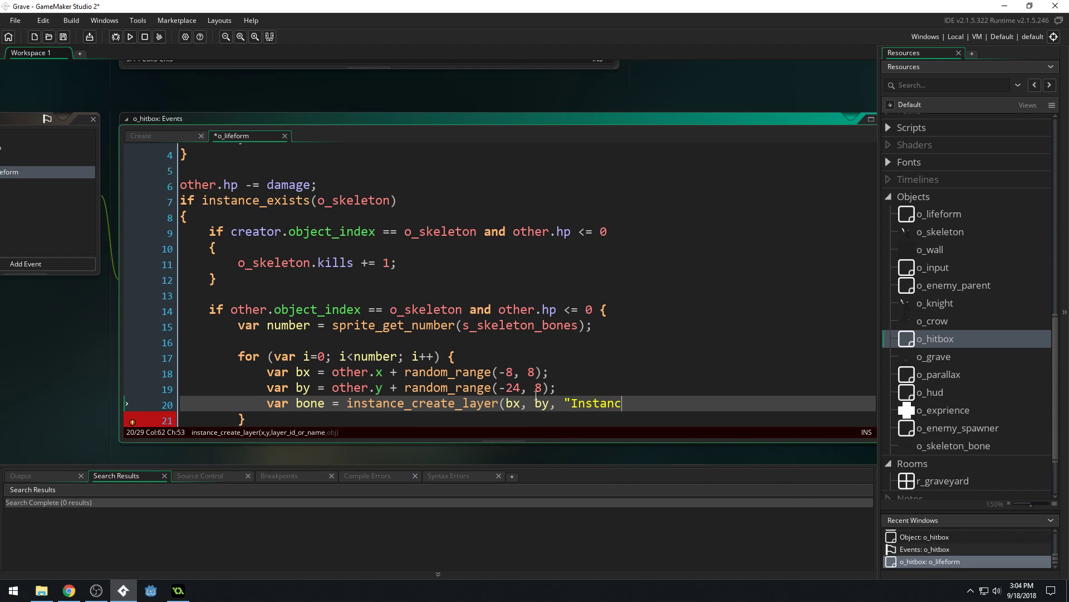
type("es\",")
scroll(585, 307, "down", 2)
type(" o_b")
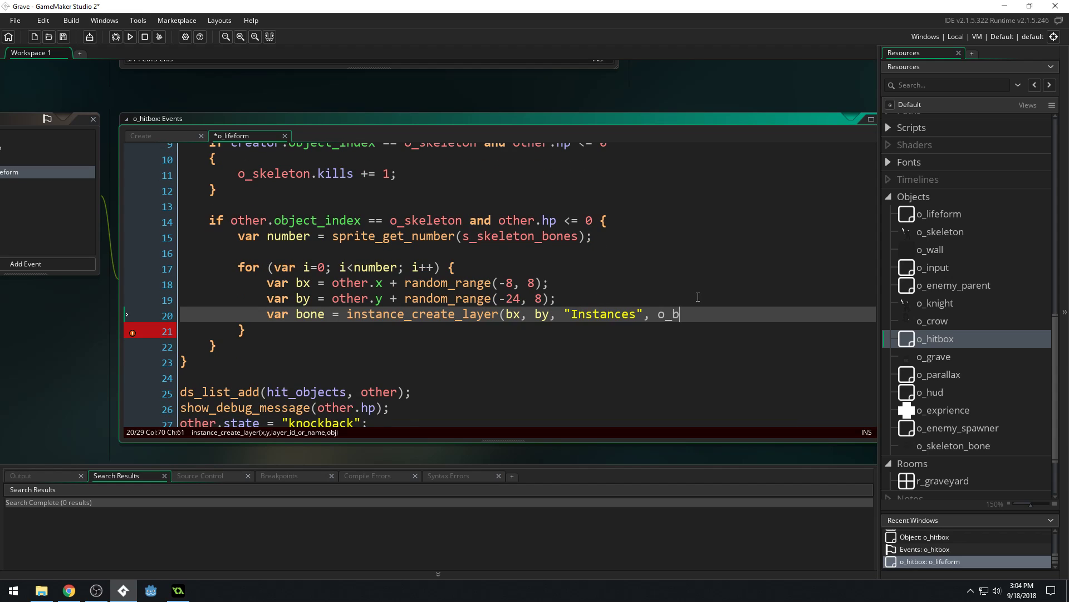
type("on")
key("BackSpace")
key("BackSpace")
key("BackSpace")
type("sk")
key("Down")
key("Return")
type(");")
key("Return")
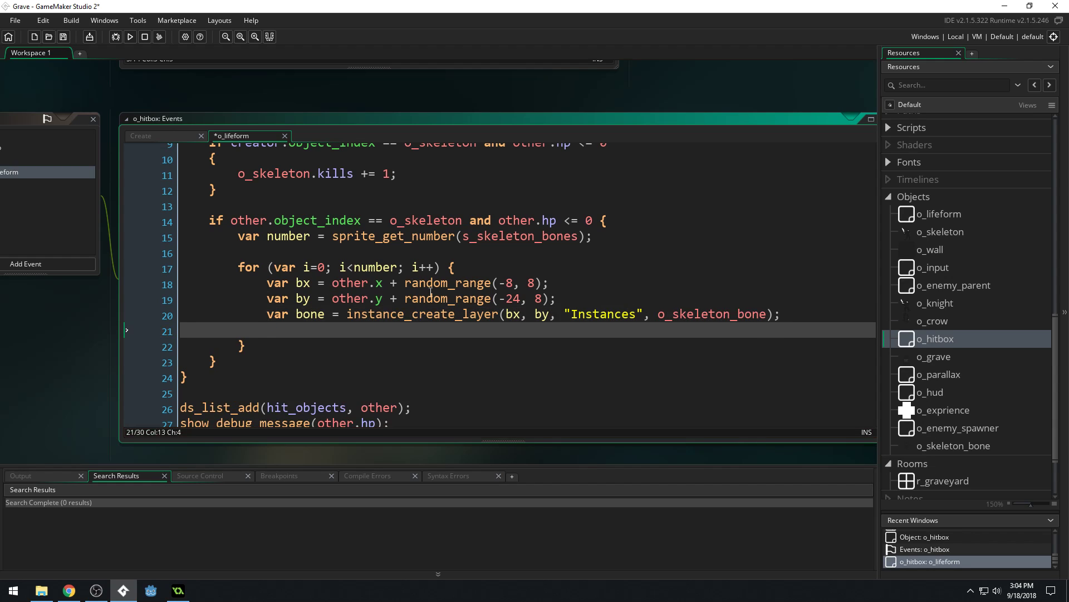
- Set bone.direction = 90 - (image_xscale * random_range(30, 60))
scroll(417, 273, "down", 1)
middle_click_drag(542, 323, 469, 317)
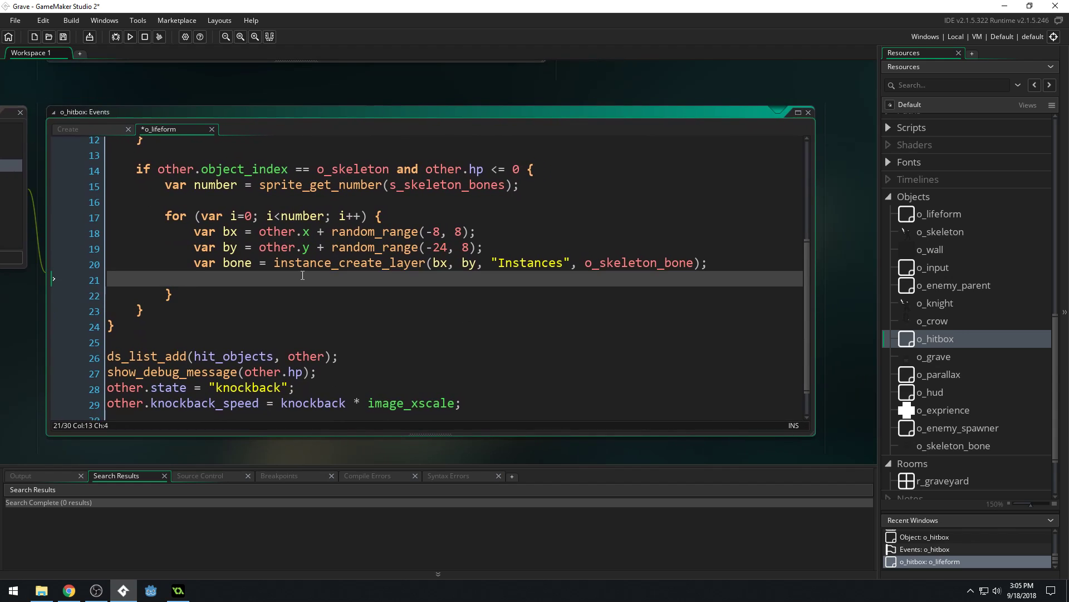
type("bone.direction")
type(" = ")
type("90 - ")
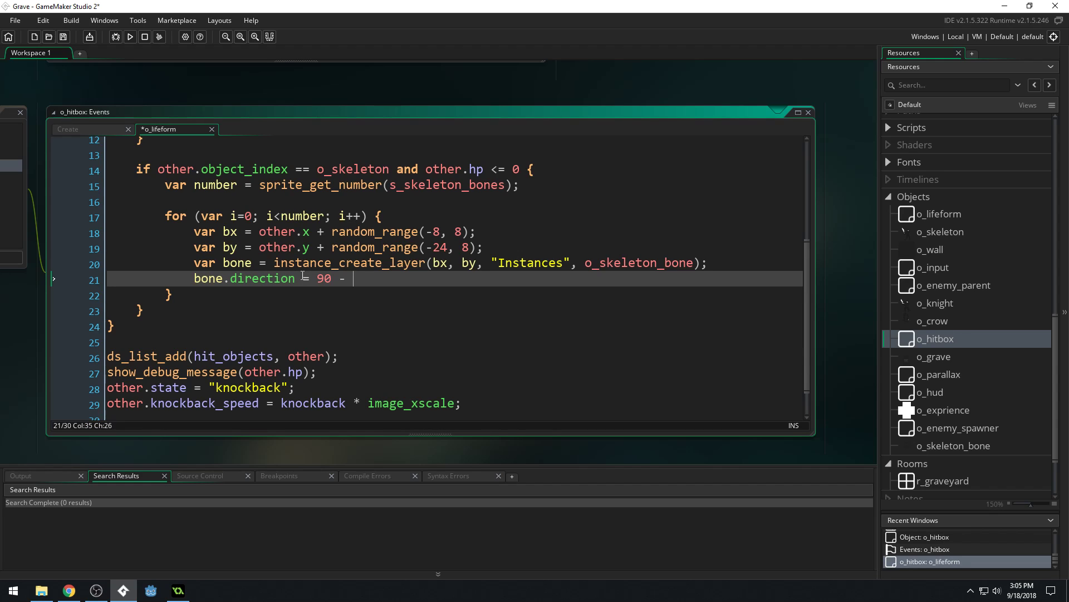
type("(image_")
type("xscale *")
type("random_r")
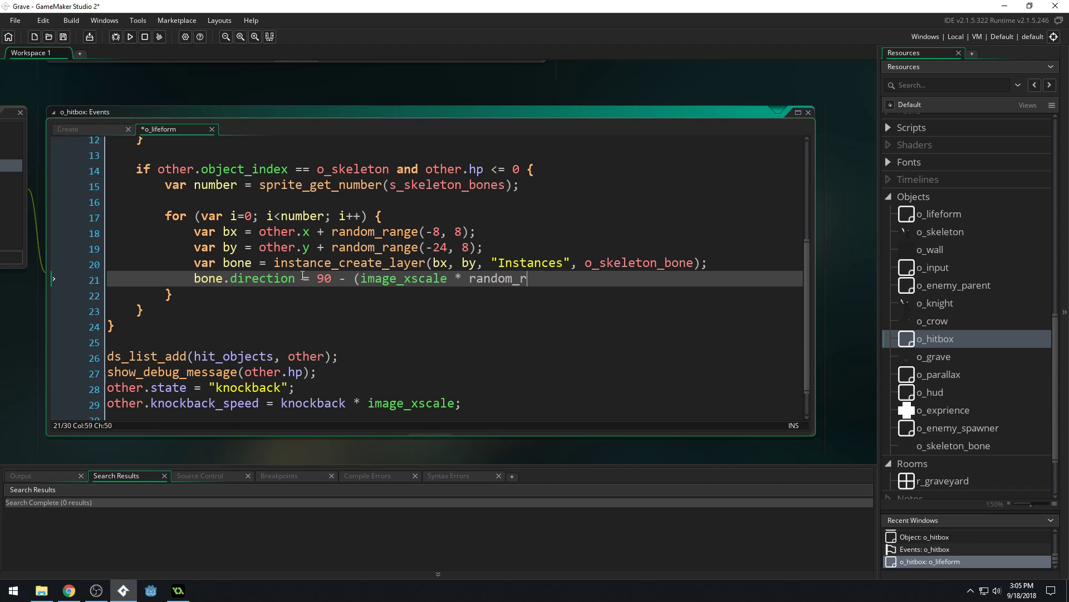
type("ange(")
type("30, ")
type("0")
type("0)")
type(")")
double_click(323, 278)
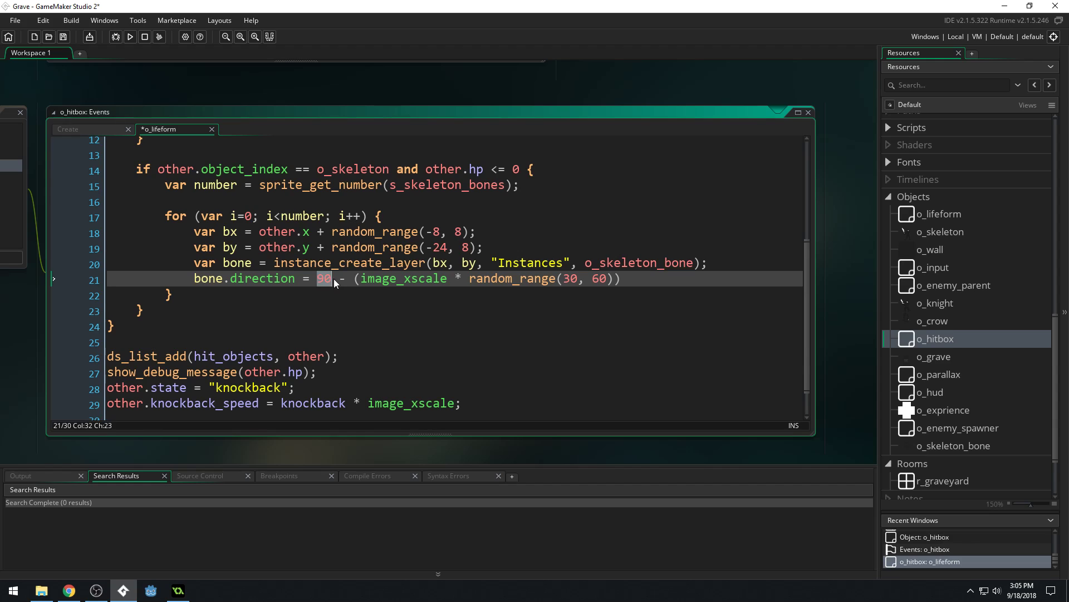
double_click(342, 278)
left_click(425, 280)
left_click(351, 278)
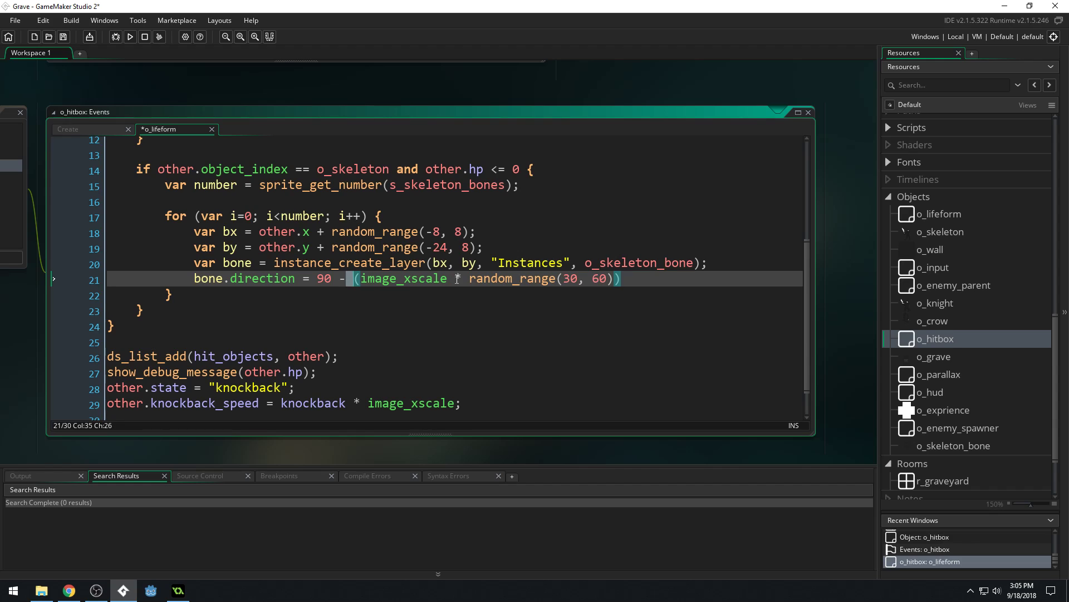
left_click_drag(458, 279, 365, 282)
- Highlight the image_xscale, random_range and 90 terms to explain the direction formula
left_click(442, 309)
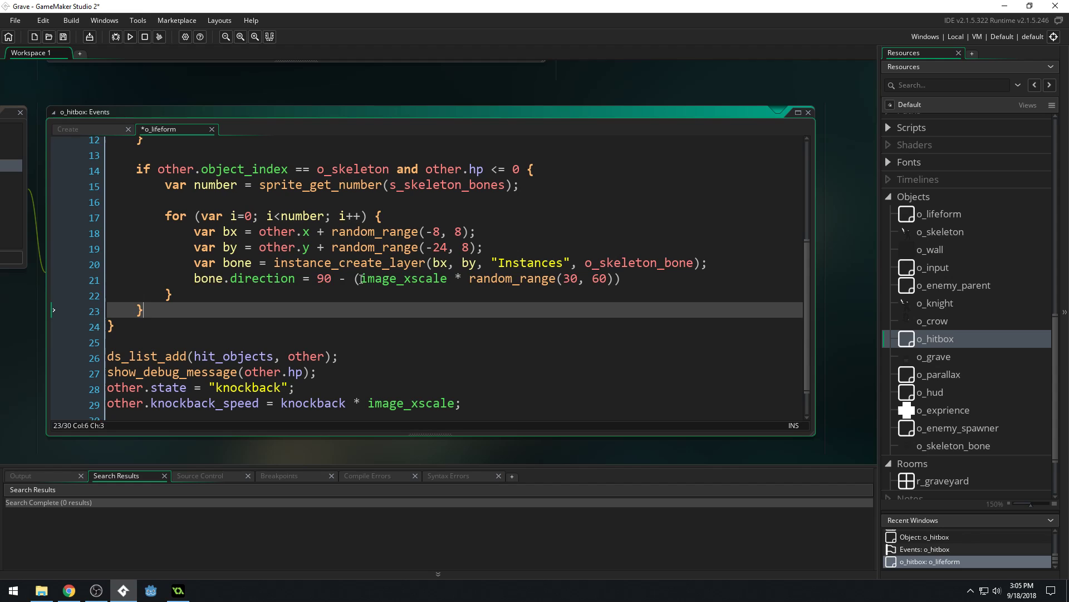
left_click_drag(361, 279, 614, 278)
left_click(397, 311)
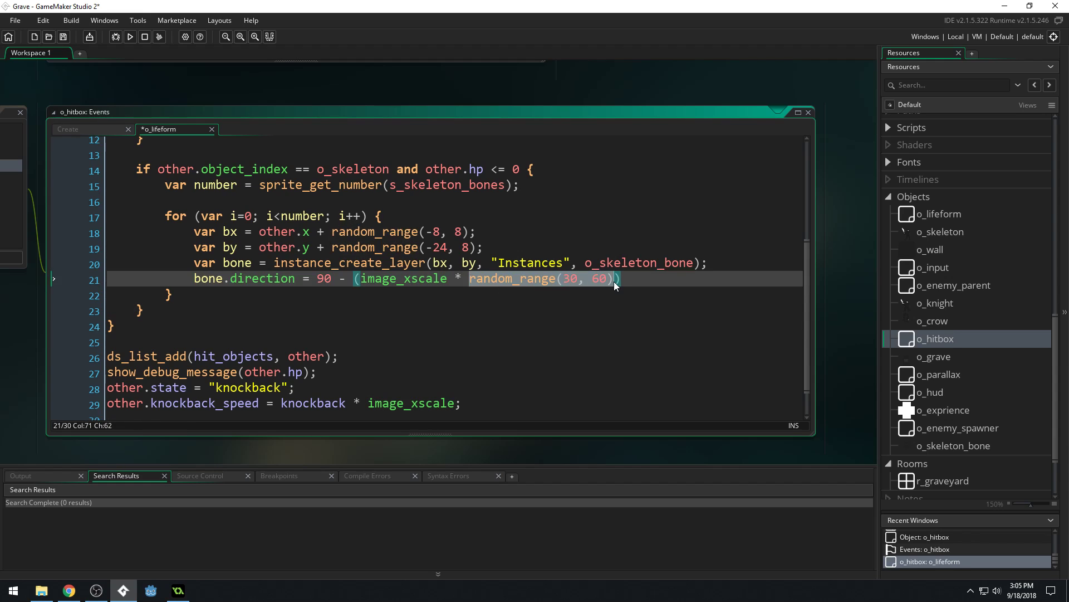
double_click(321, 279)
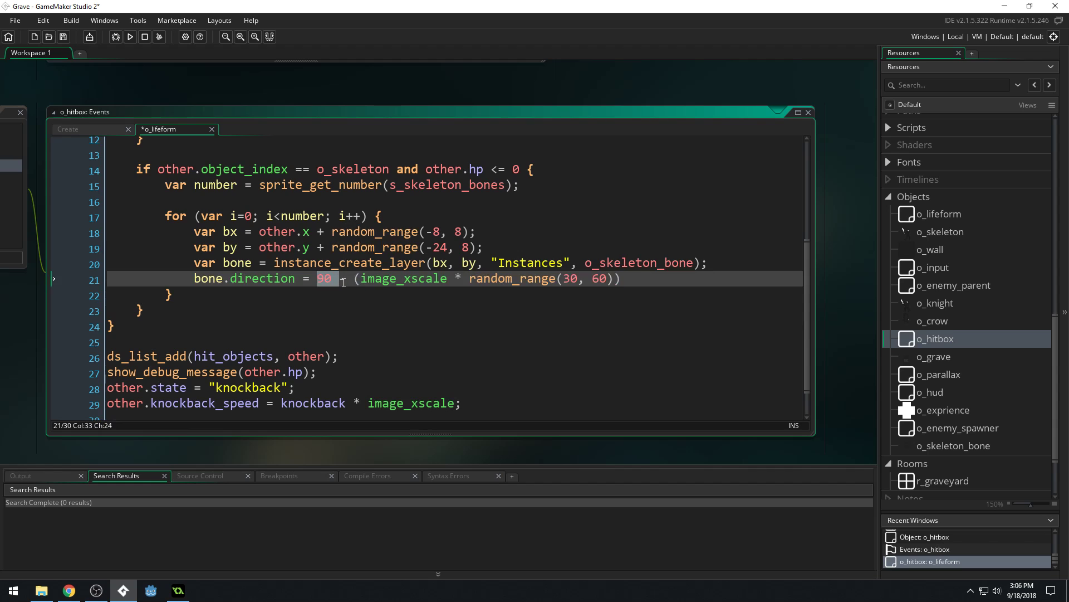
left_click(345, 278)
key("super")
- Launch paint.net with a blank canvas and draw axes labelled 0, 90, 180 and 270
type("pain")
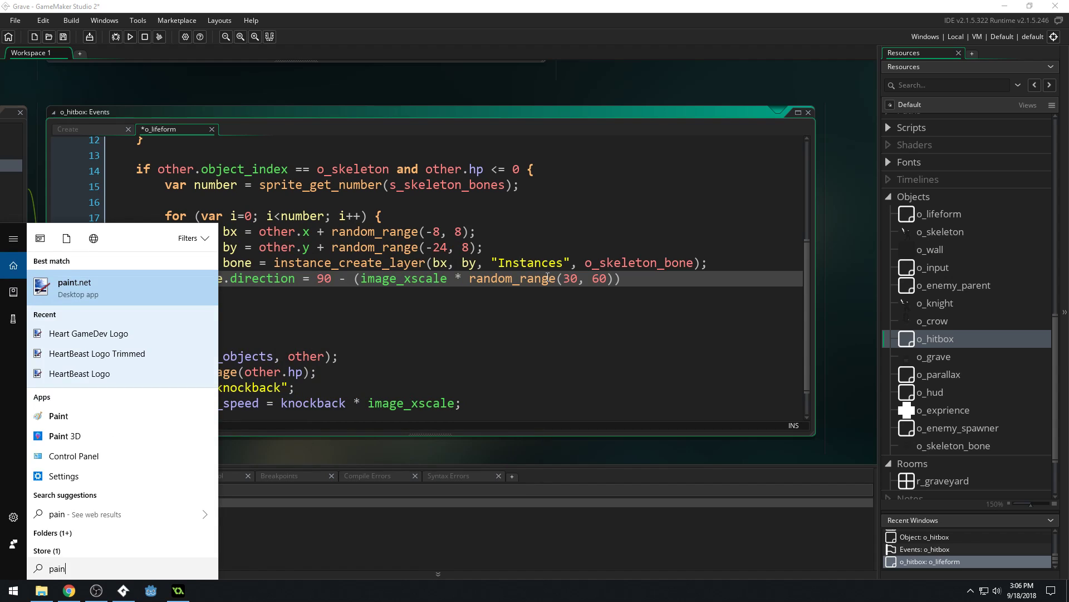
key("Return")
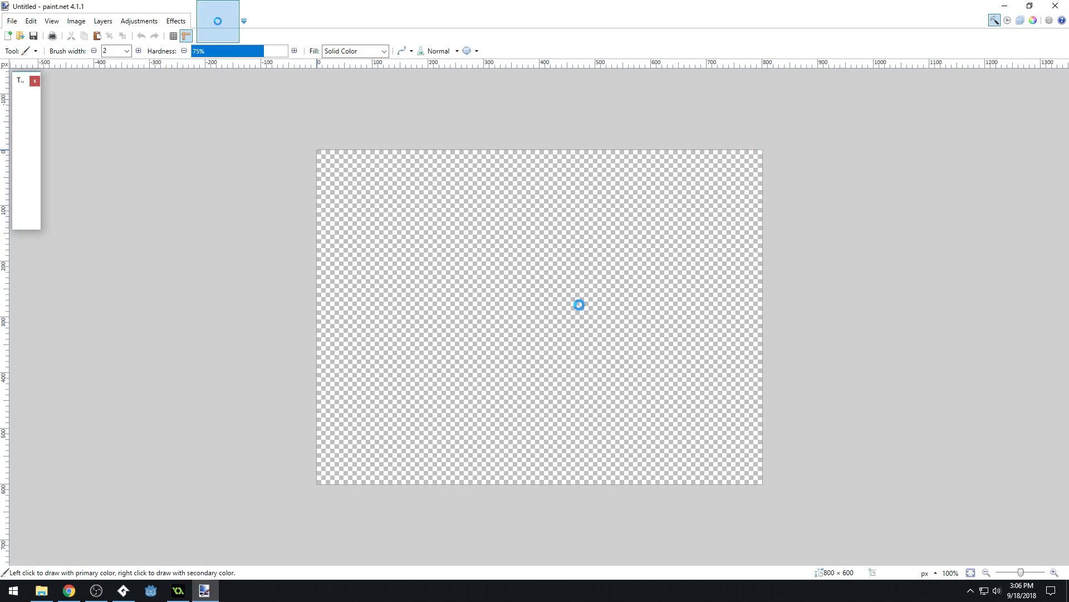
left_click_drag(527, 210, 538, 437)
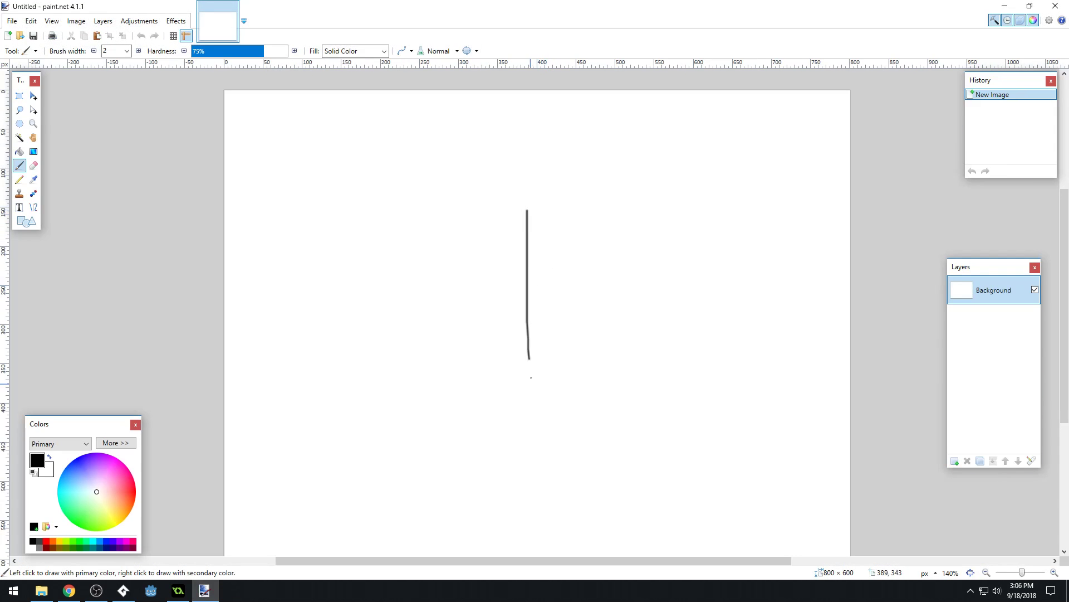
left_click_drag(438, 317, 760, 302)
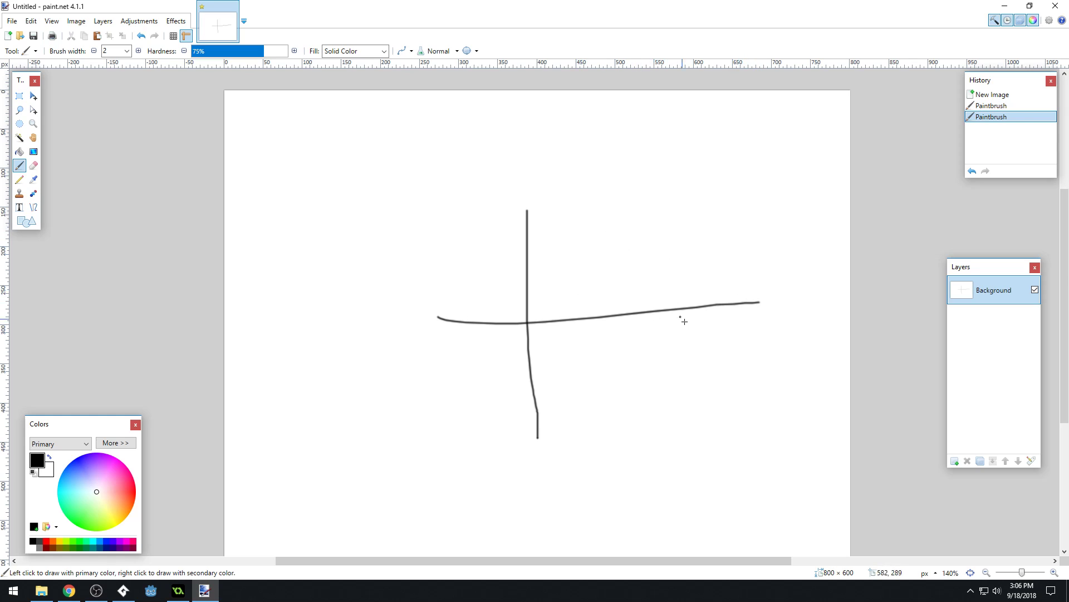
left_click_drag(702, 323, 712, 322)
mouse_move(568, 179)
left_mouse_down()
mouse_move(569, 198)
mouse_move(597, 194)
left_mouse_up()
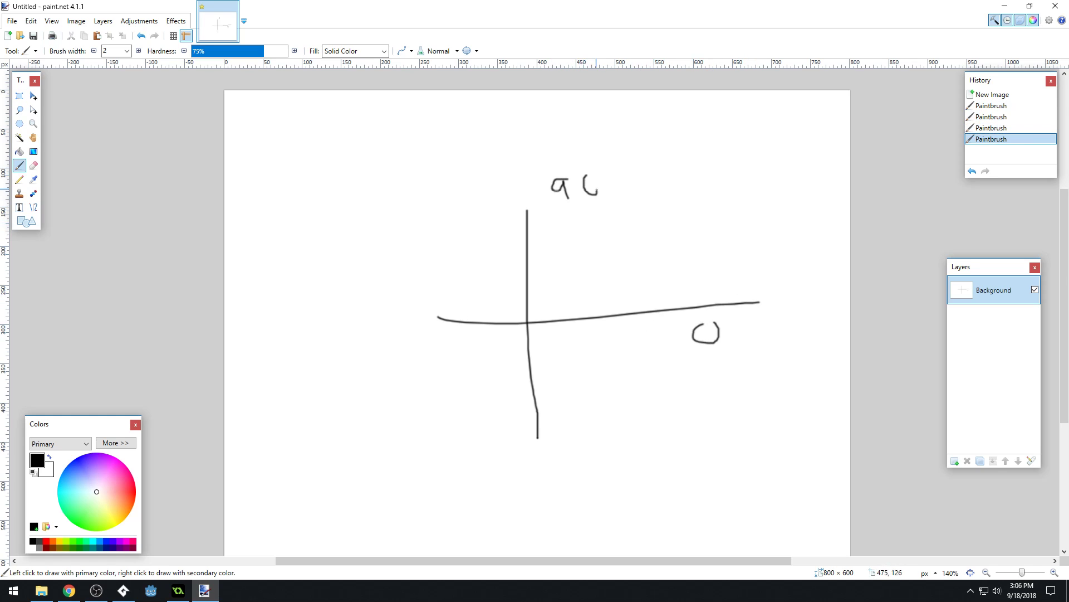
mouse_move(352, 292)
left_mouse_down()
mouse_move(364, 317)
mouse_move(365, 304)
mouse_move(416, 276)
left_mouse_up()
mouse_move(508, 462)
left_mouse_down()
mouse_move(549, 495)
mouse_move(565, 447)
left_mouse_up()
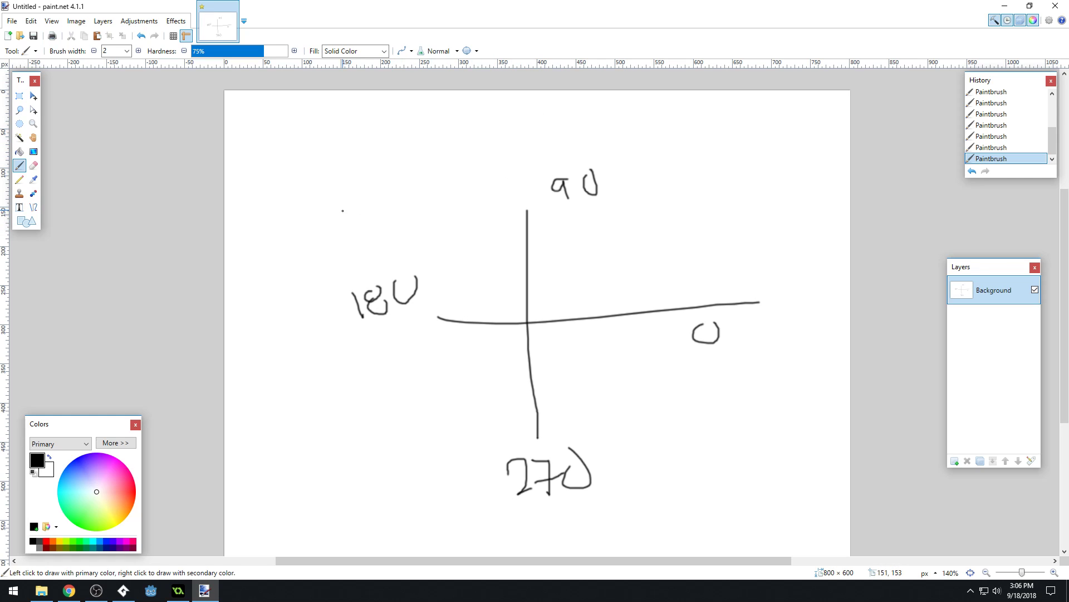
- Add 30 and 60 marks, tilted arrows and a tilt arc, then minimize paint.net
mouse_move(342, 211)
left_mouse_down()
mouse_move(393, 212)
mouse_move(377, 194)
left_mouse_up()
mouse_move(650, 135)
left_mouse_down()
mouse_move(651, 149)
mouse_move(673, 137)
left_mouse_up()
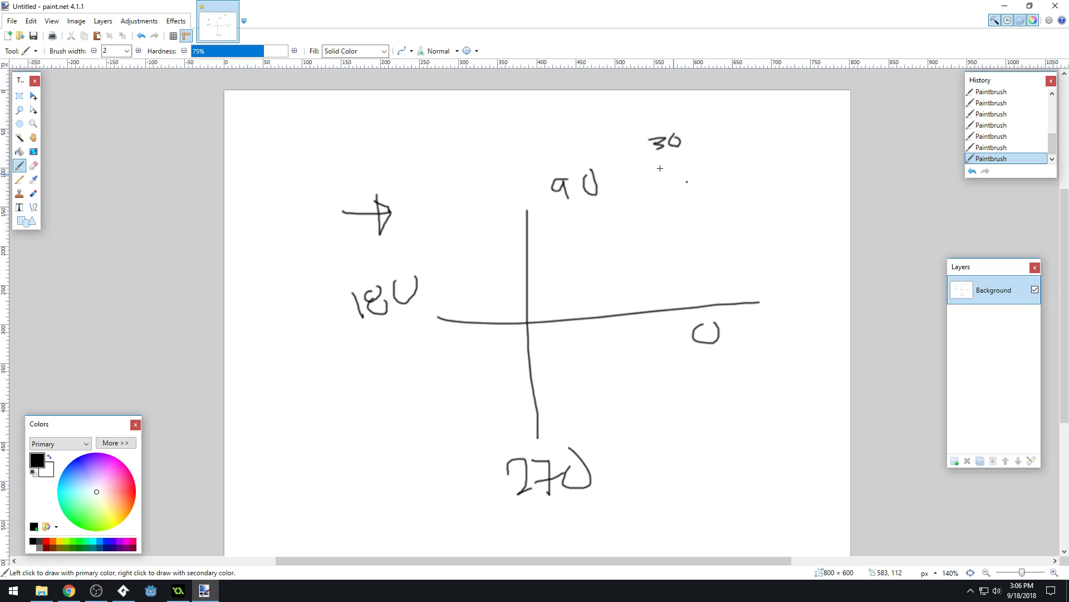
mouse_move(636, 193)
left_mouse_down()
mouse_move(623, 211)
mouse_move(651, 201)
left_mouse_up()
mouse_move(547, 305)
left_mouse_down()
mouse_move(607, 236)
mouse_move(614, 251)
mouse_move(600, 241)
left_mouse_up()
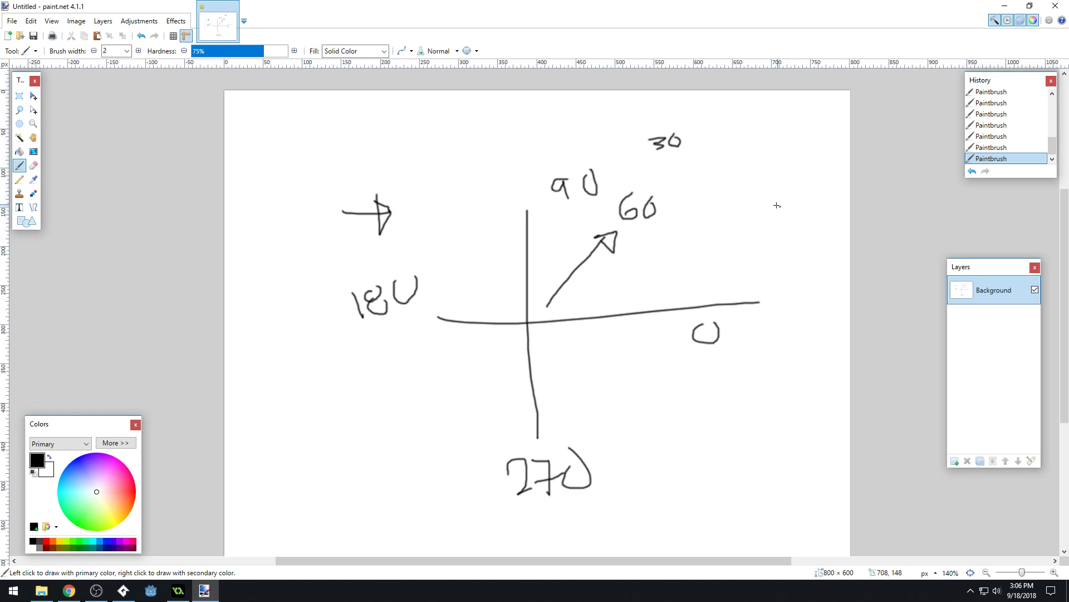
left_click_drag(769, 195, 731, 198)
mouse_move(517, 313)
left_mouse_down()
mouse_move(467, 219)
mouse_move(489, 225)
left_mouse_up()
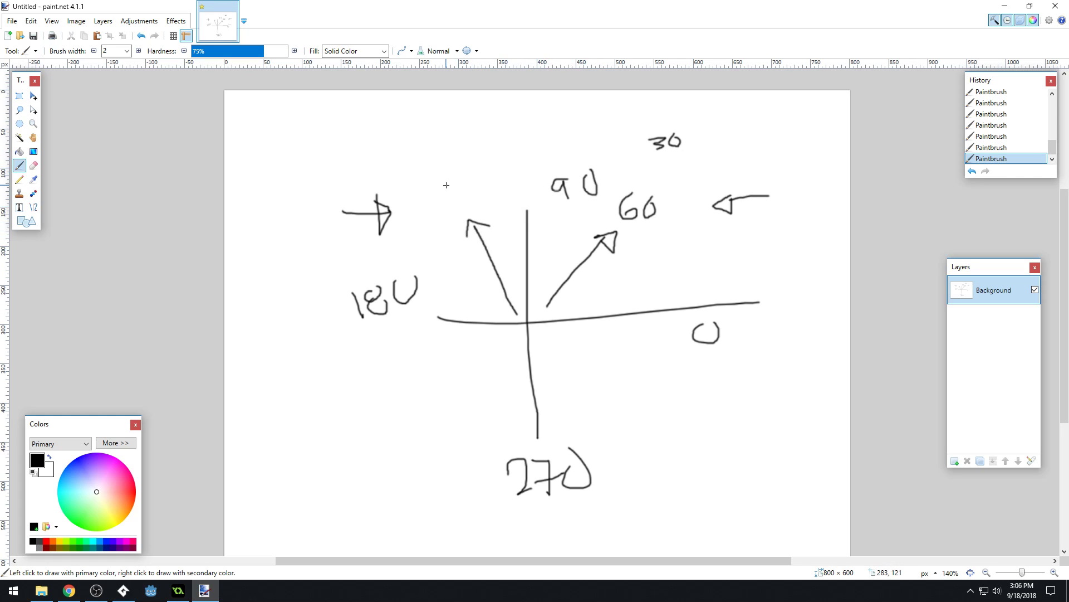
mouse_move(536, 161)
left_mouse_down()
mouse_move(478, 173)
mouse_move(481, 156)
left_mouse_up()
left_click(1005, 6)
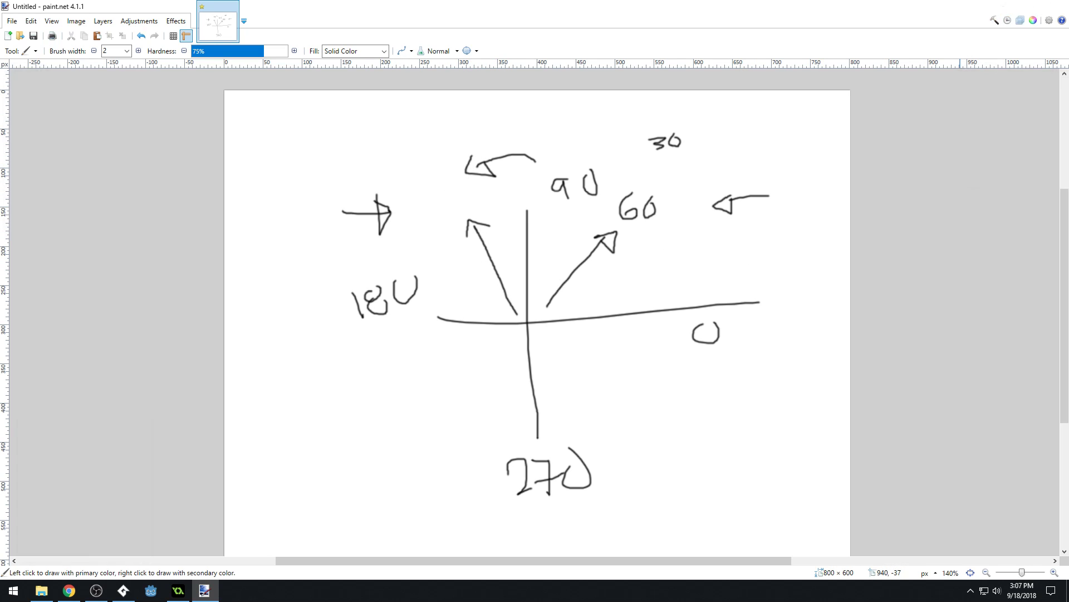
- End the direction line with a semicolon and add bone.speed = random_range(3, 10);
left_click(632, 279)
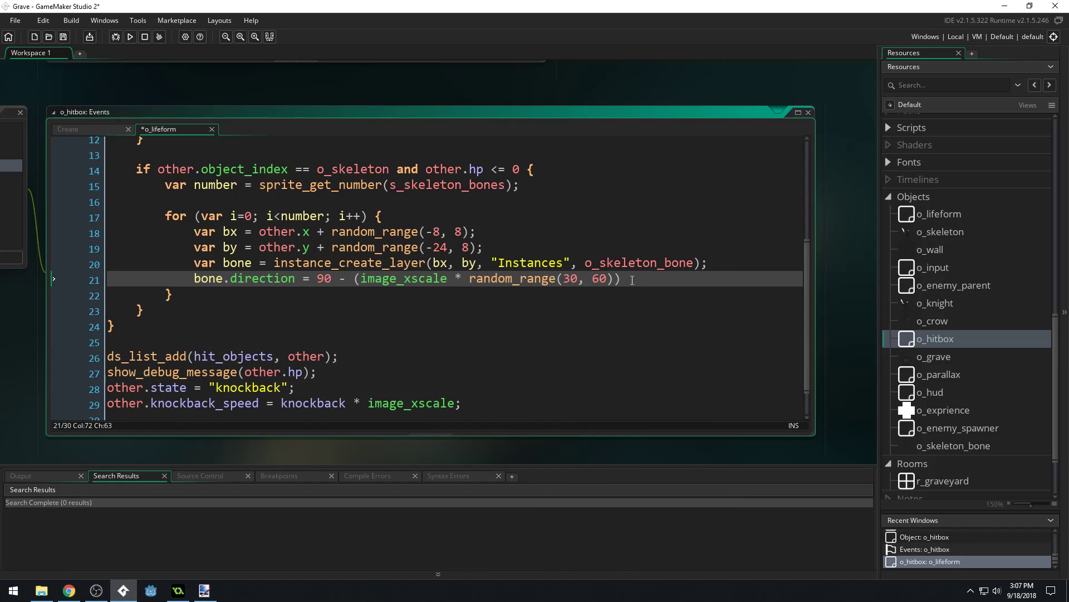
type(";")
key("Return")
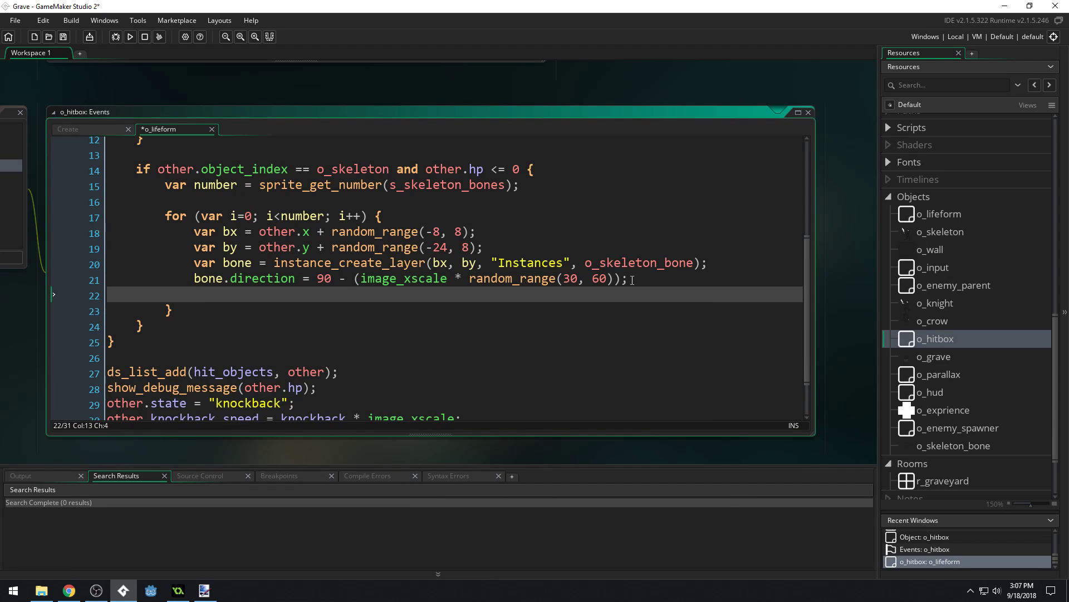
type("bone.sp")
type("eed = random")
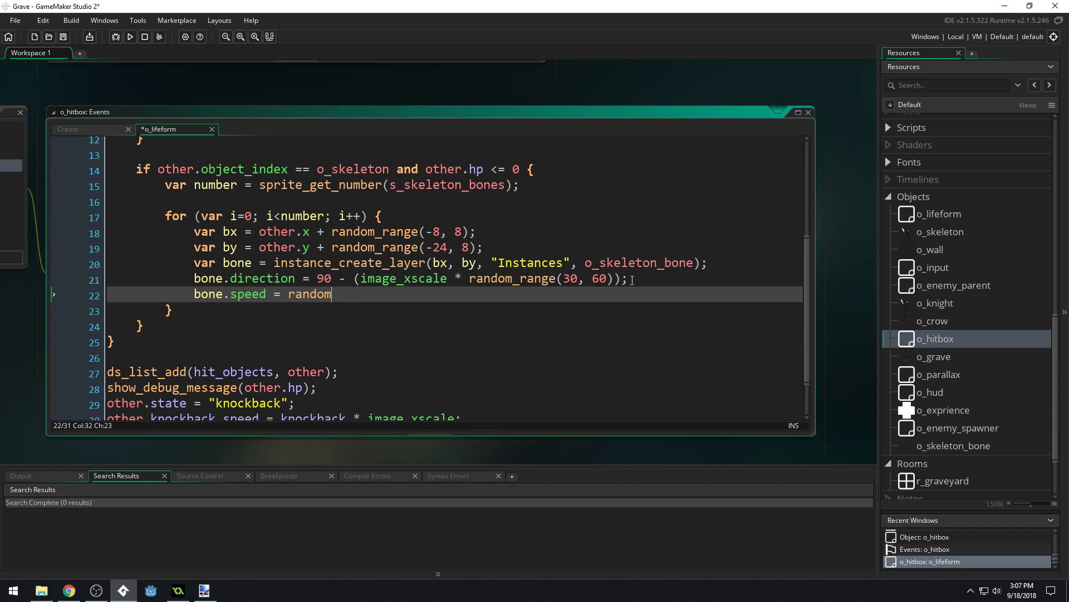
type("_range(3,")
type(" 10);")
key("Return")
- Set bone.image_index = i so each bone shows its own frame
type("bone")
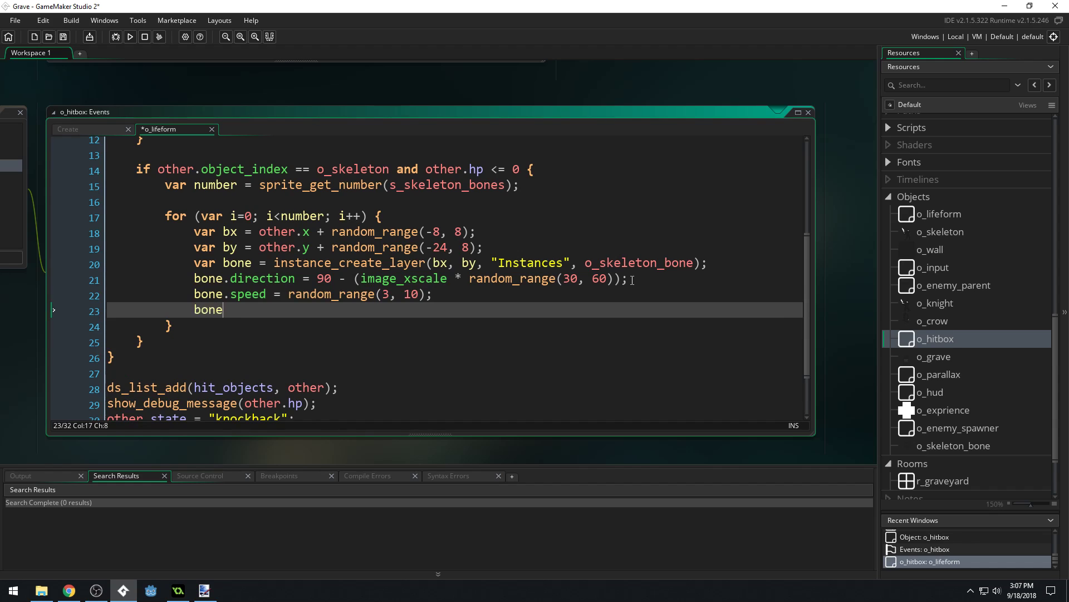
type(".image_speed")
key("BackSpace")
key("BackSpace")
key("BackSpace")
key("BackSpace")
key("BackSpace")
key("BackSpace")
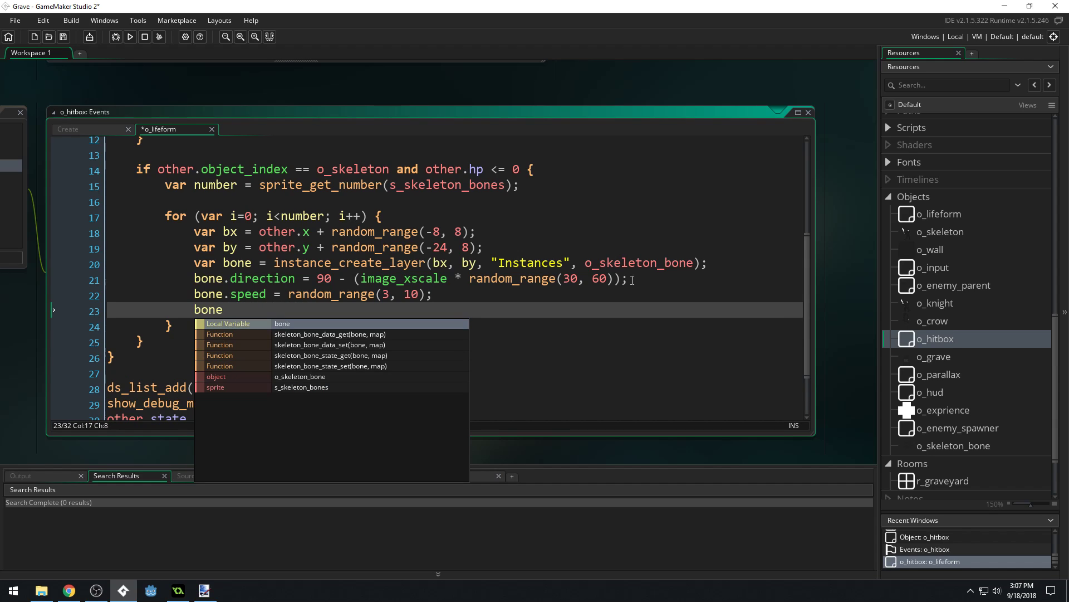
key("Escape")
type("image_ind")
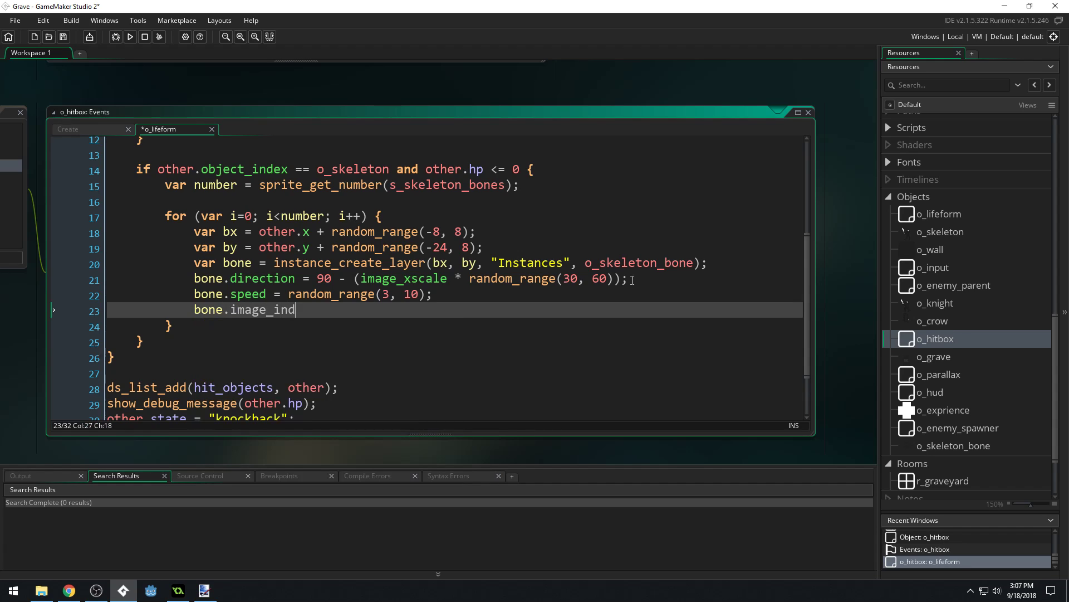
type("ex = i;")
left_click_drag(367, 312, 195, 231)
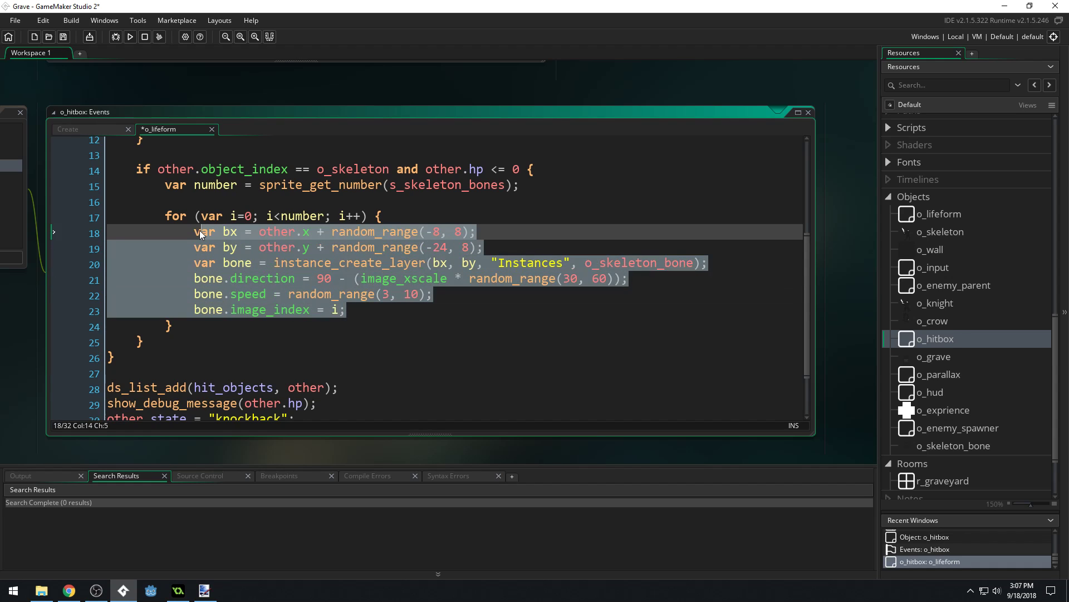
left_click(375, 316)
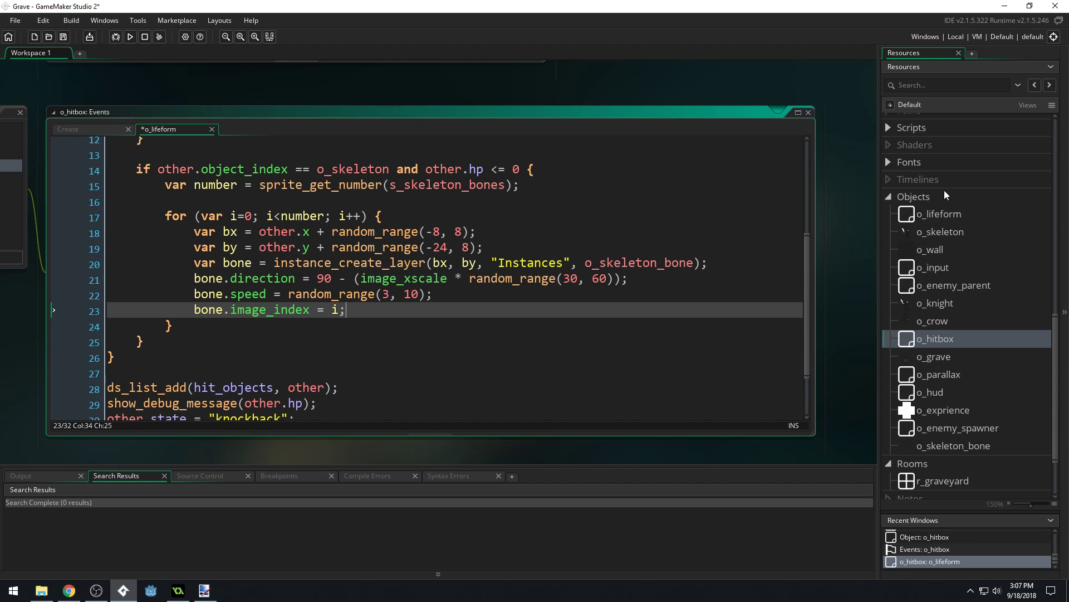
- Begin an 'if i == 5' check below the image_index line
key("Return")
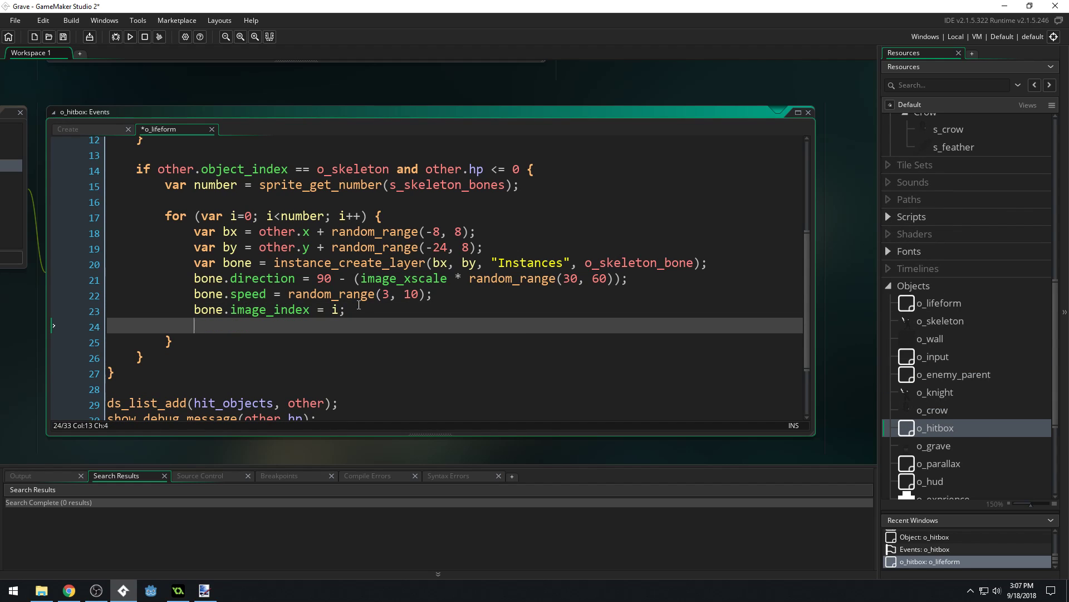
type("if i == ")
type("5")
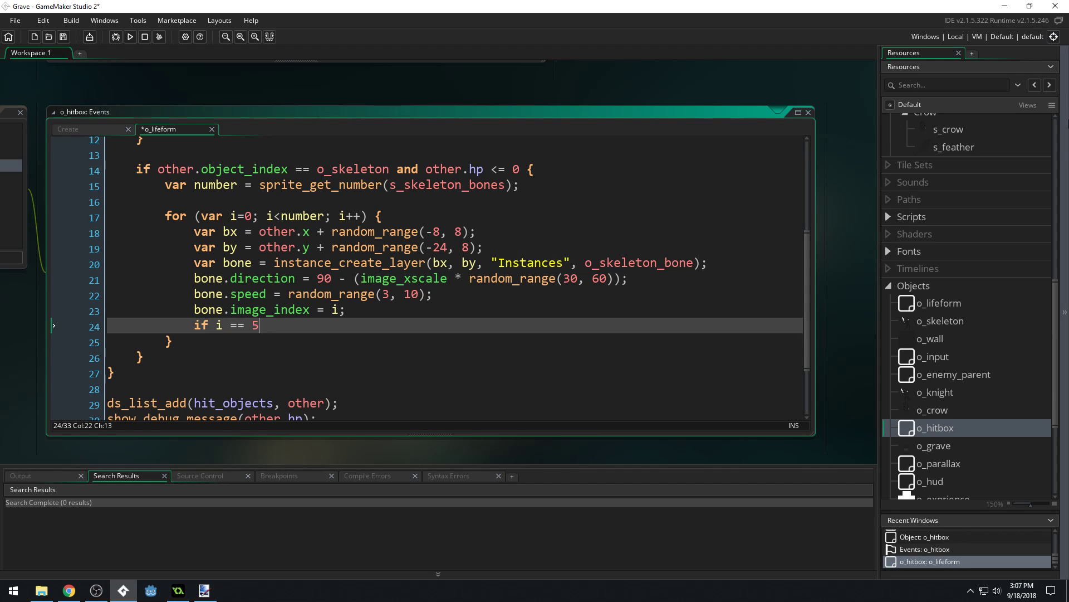
scroll(951, 243, "up", 5)
scroll(958, 239, "up", 5)
scroll(960, 242, "up", 3)
scroll(959, 241, "up", 2)
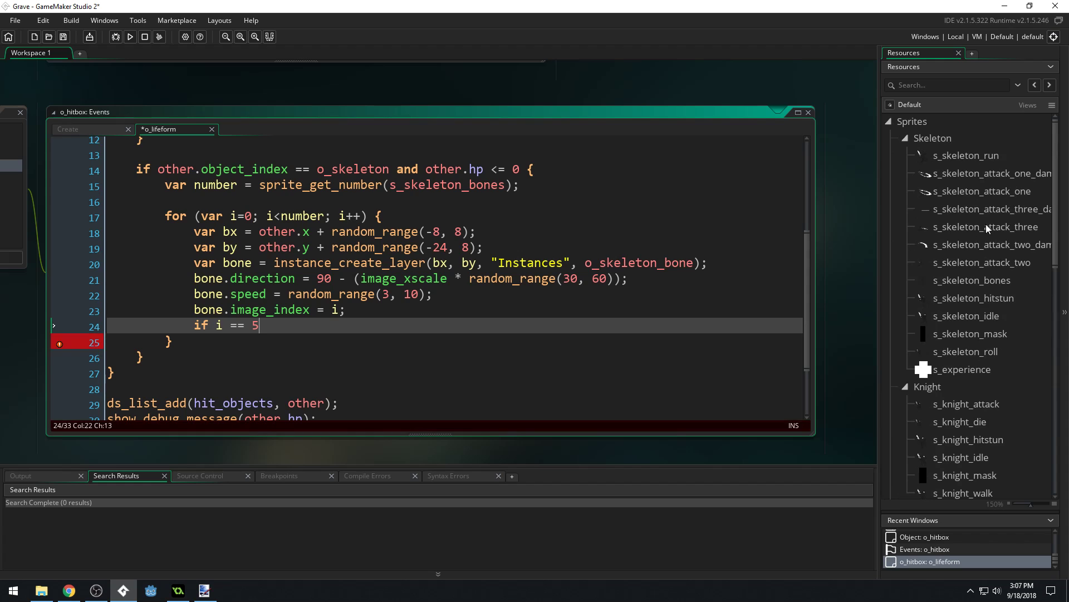
double_click(995, 279)
left_click(412, 167)
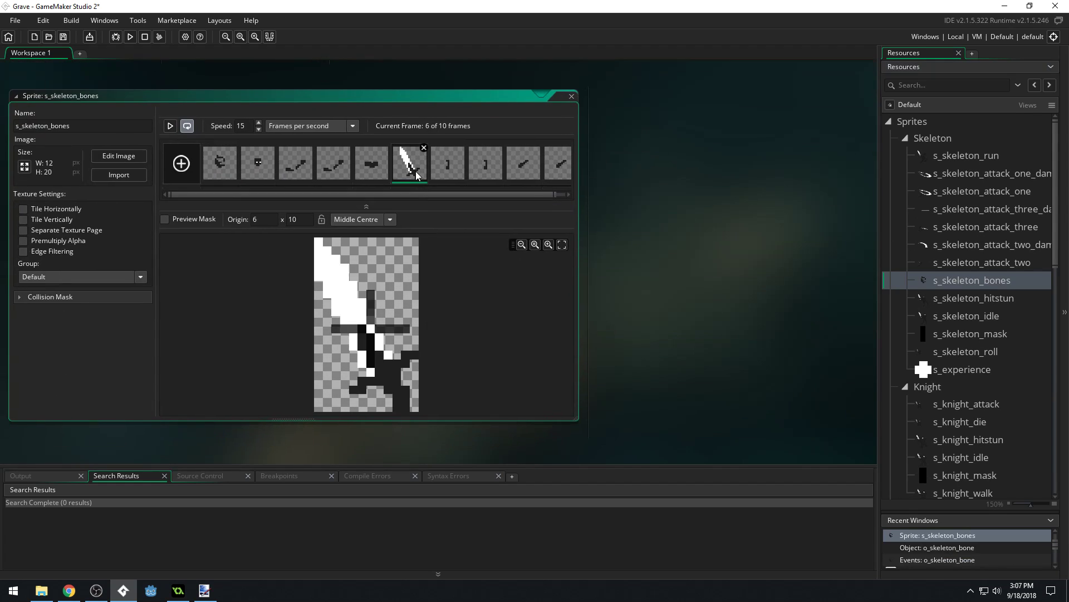
left_click(209, 172)
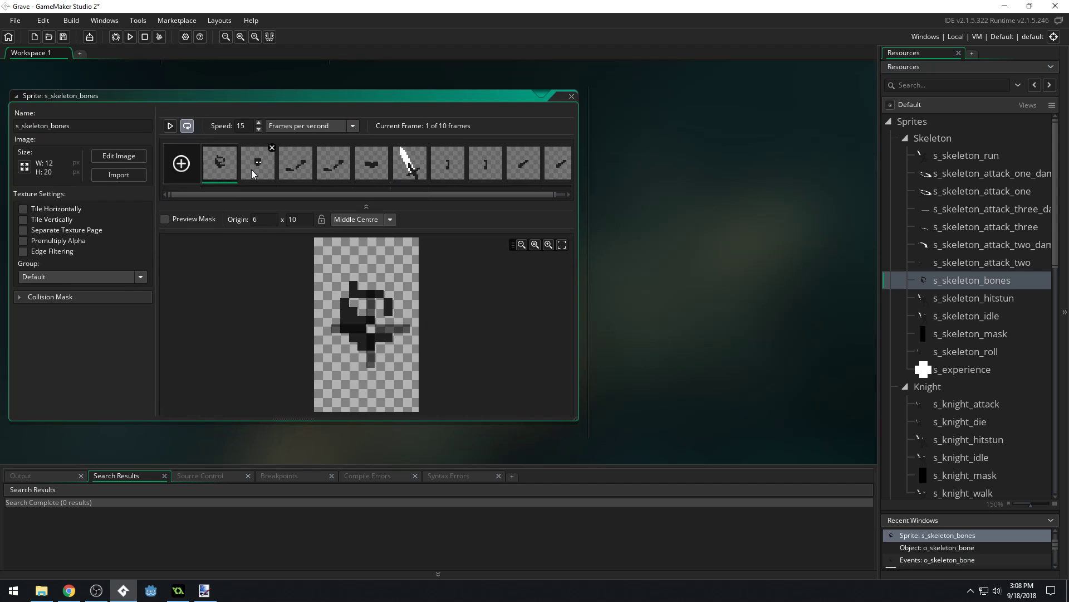
left_click(252, 170)
left_click(297, 168)
left_click(339, 173)
left_click(372, 169)
left_click(413, 179)
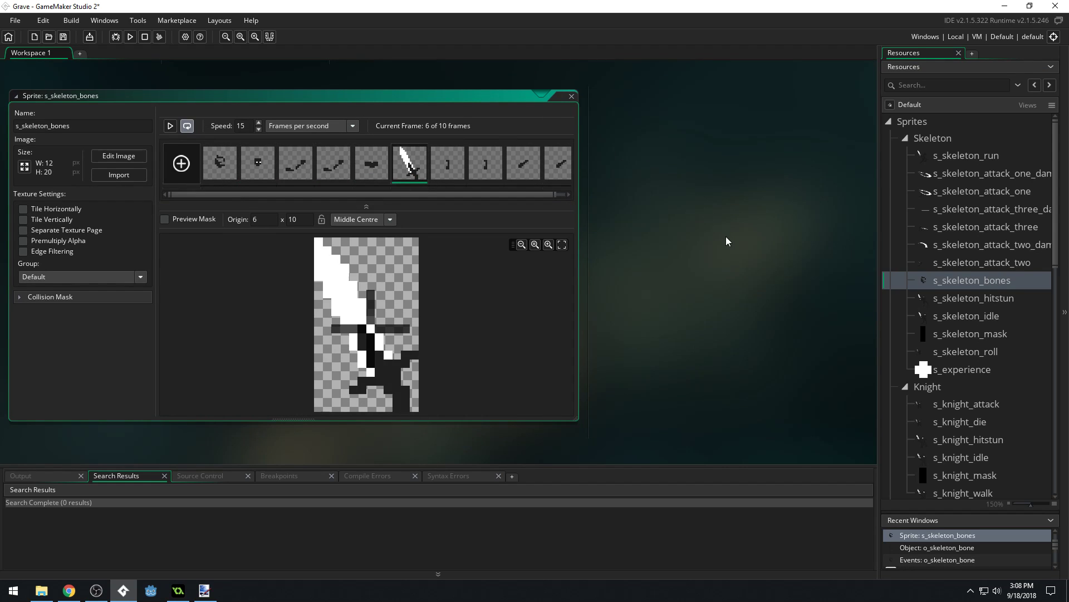
left_click(571, 96)
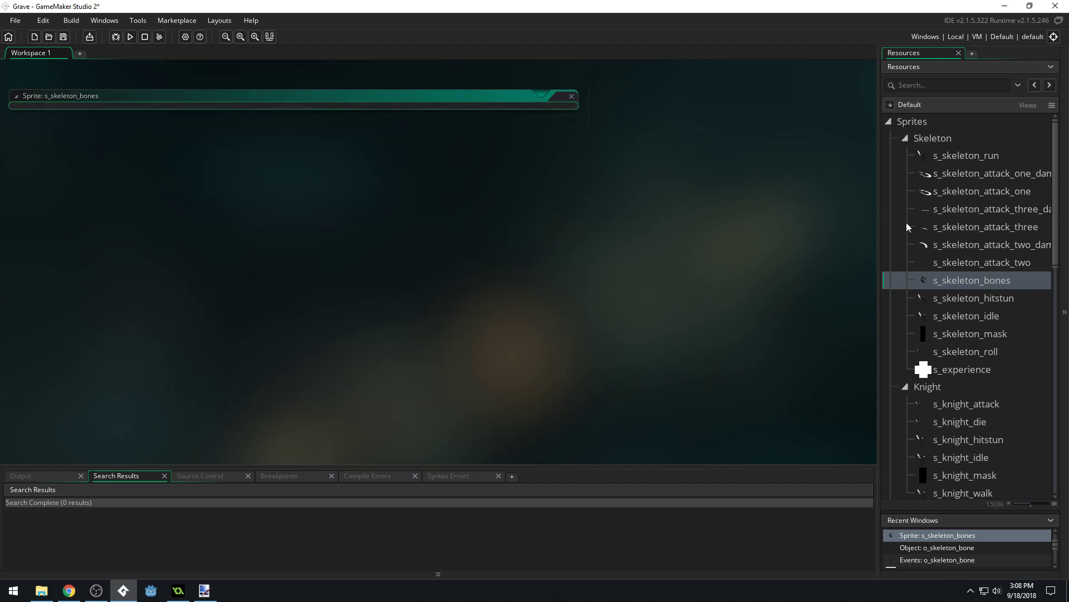
scroll(978, 325, "down", 3)
scroll(978, 325, "down", 5)
scroll(975, 334, "down", 3)
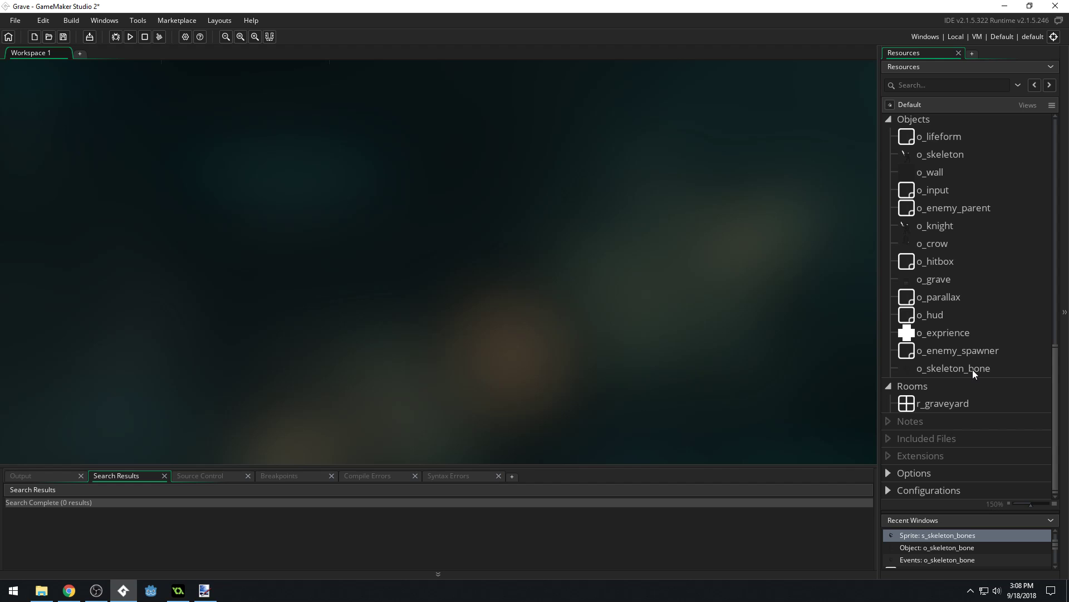
scroll(527, 289, "up", 5)
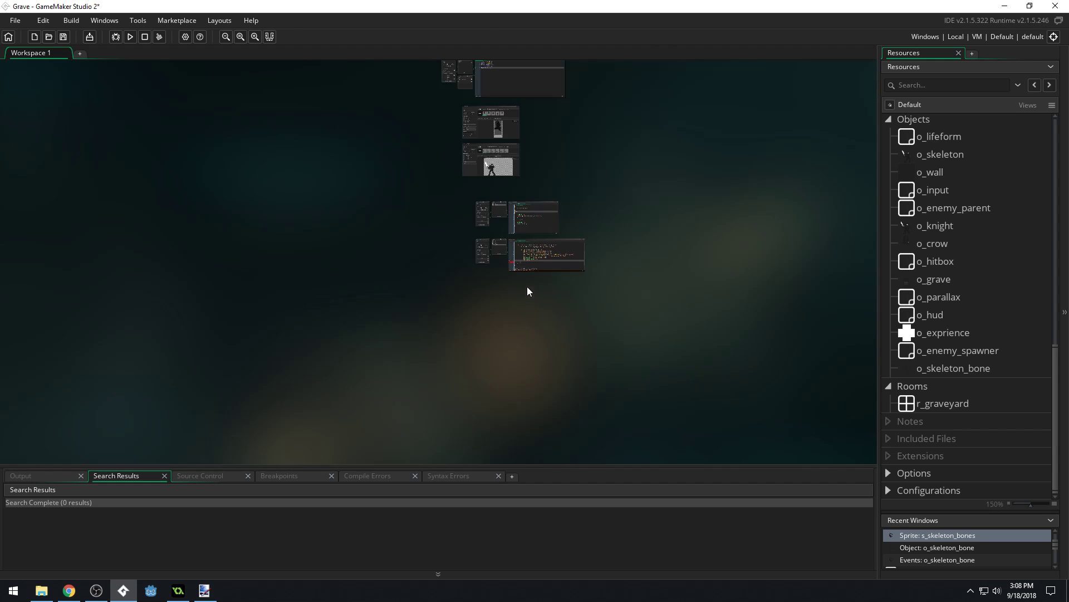
scroll(527, 290, "up", 2, "ctrl")
scroll(557, 362, "down", 3, "ctrl")
scroll(557, 362, "up", 2, "ctrl")
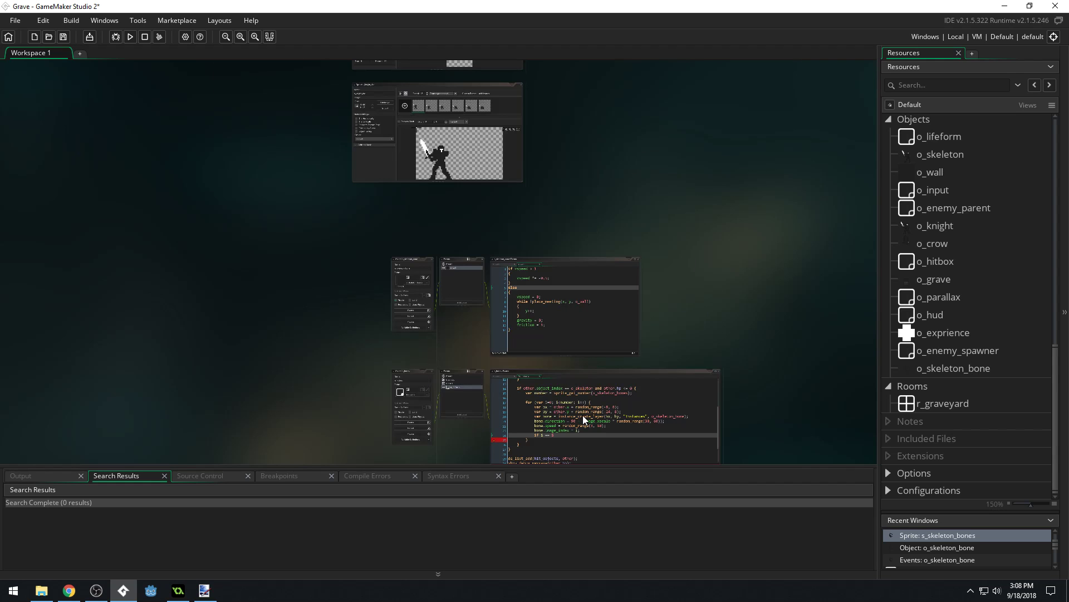
left_click(573, 371)
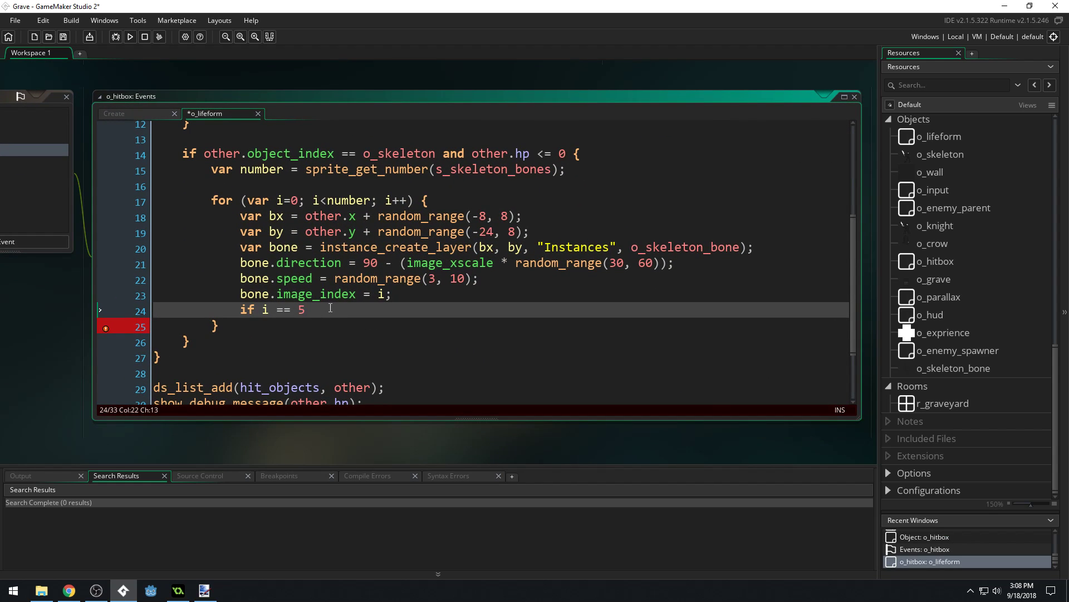
- Complete line 24 as 'bone.image_angle = 130;' for the i == 5 bone, fixing the typo, and save
type(" bone.image_")
type("angel =")
key("BackSpace")
key("BackSpace")
key("BackSpace")
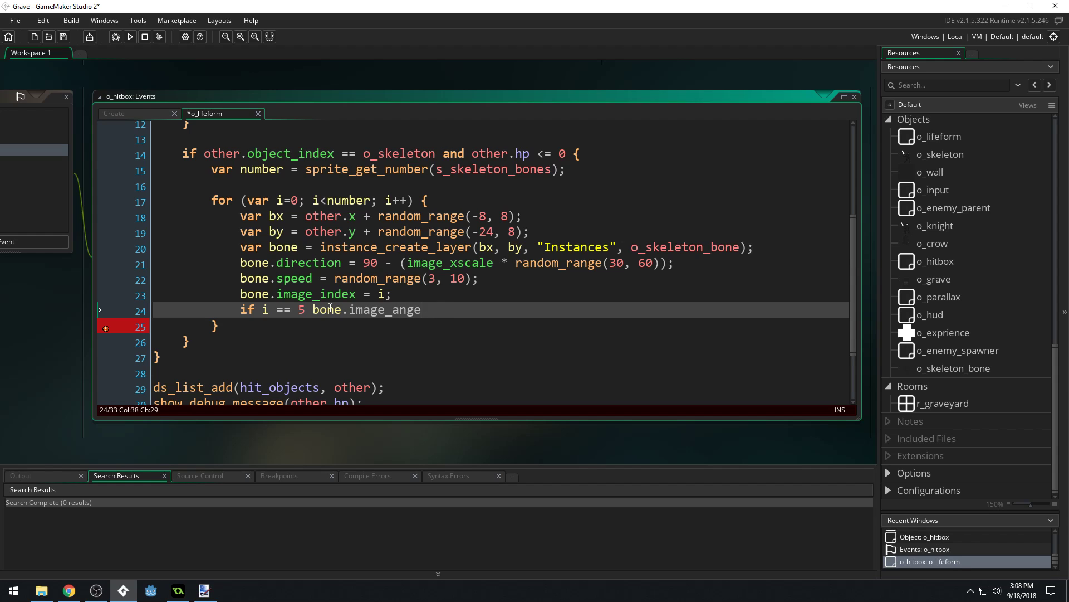
key("BackSpace")
type("le = ")
type("130;")
left_click(509, 248)
left_click(507, 316)
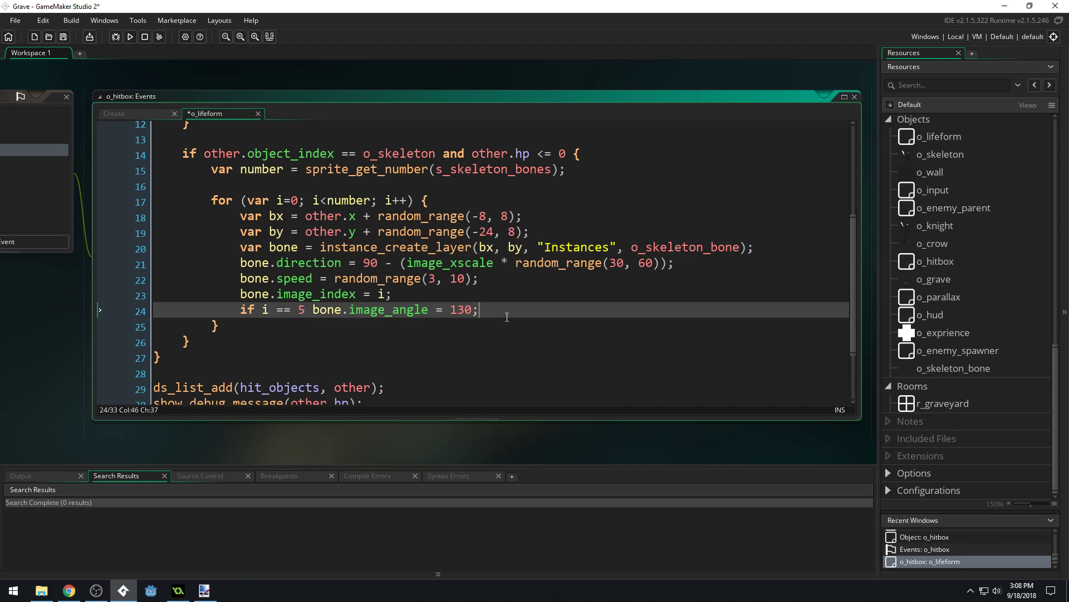
key("ctrl+s")
left_click(130, 37)
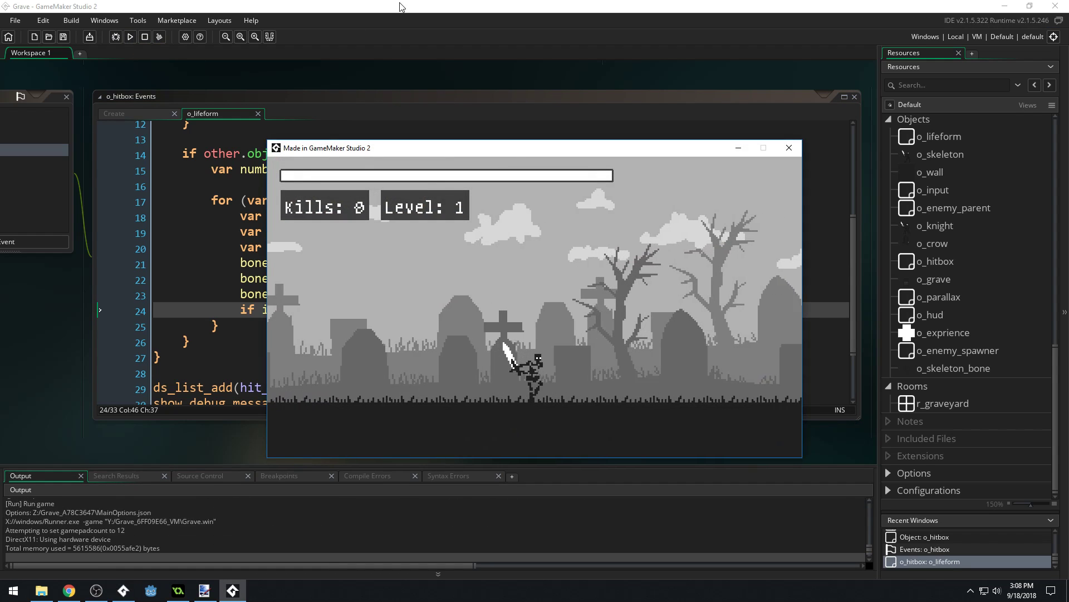
key("Right")
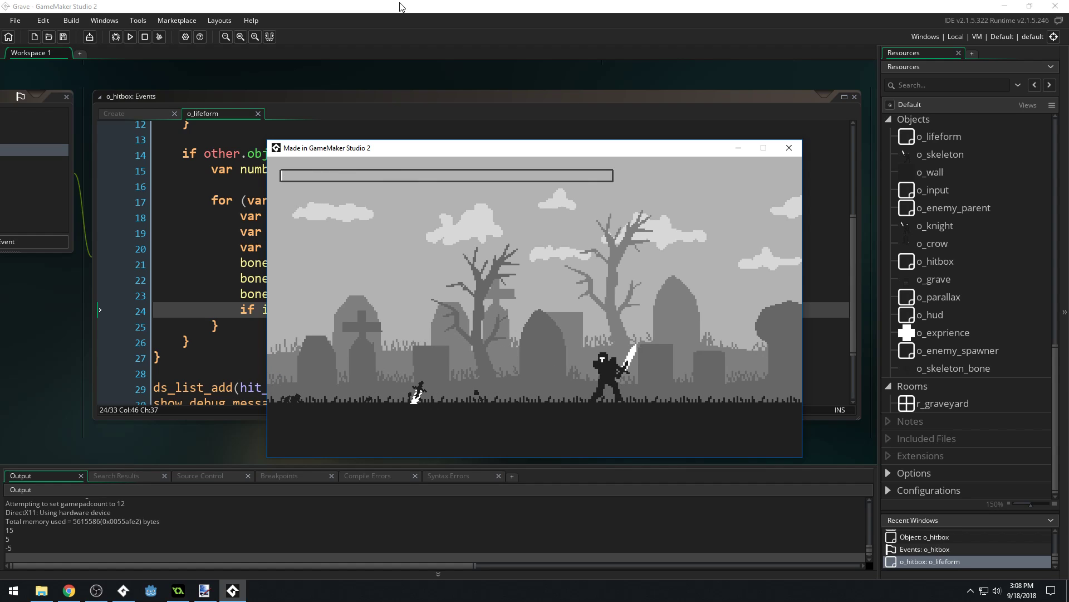
left_click(789, 148)
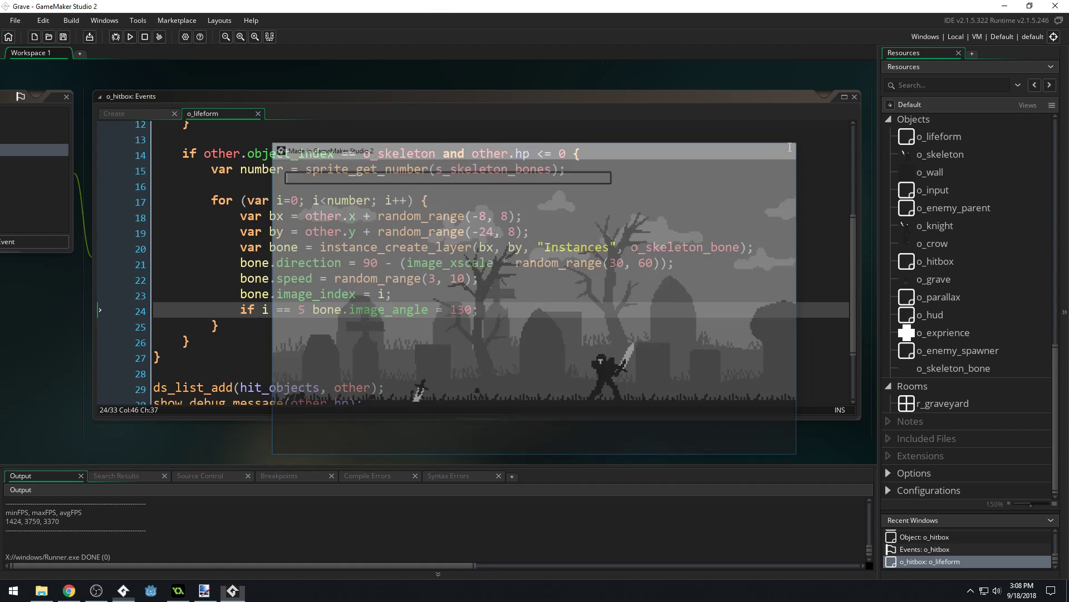
left_click(606, 301)
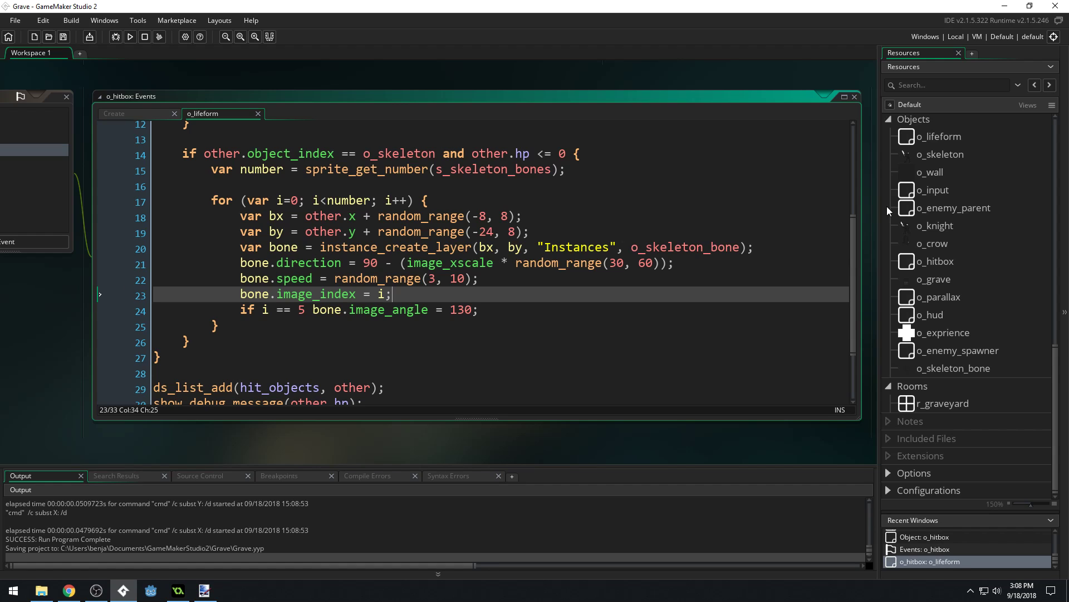
key("ctrl+s")
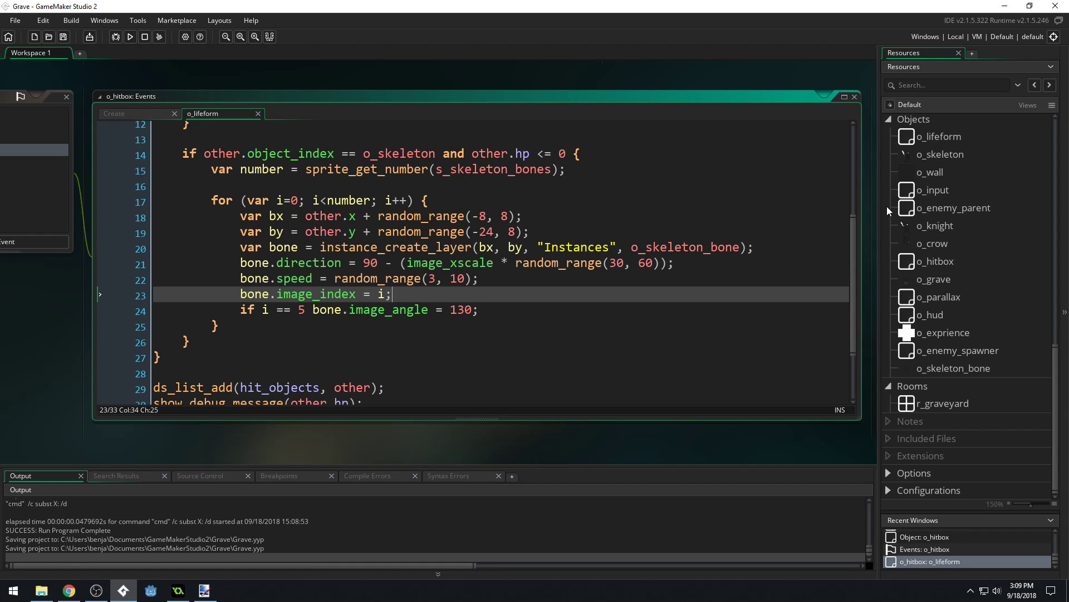